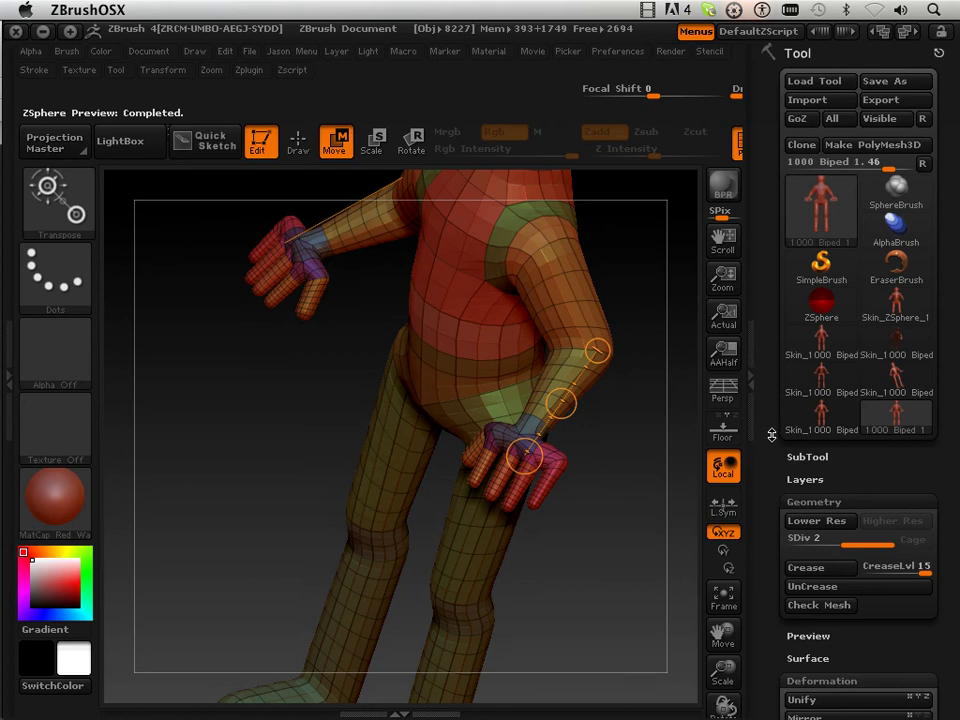
- Switch to the Skin_1000 Biped 5 mesh at subdivision level 1 and activate symmetry
click(816, 430)
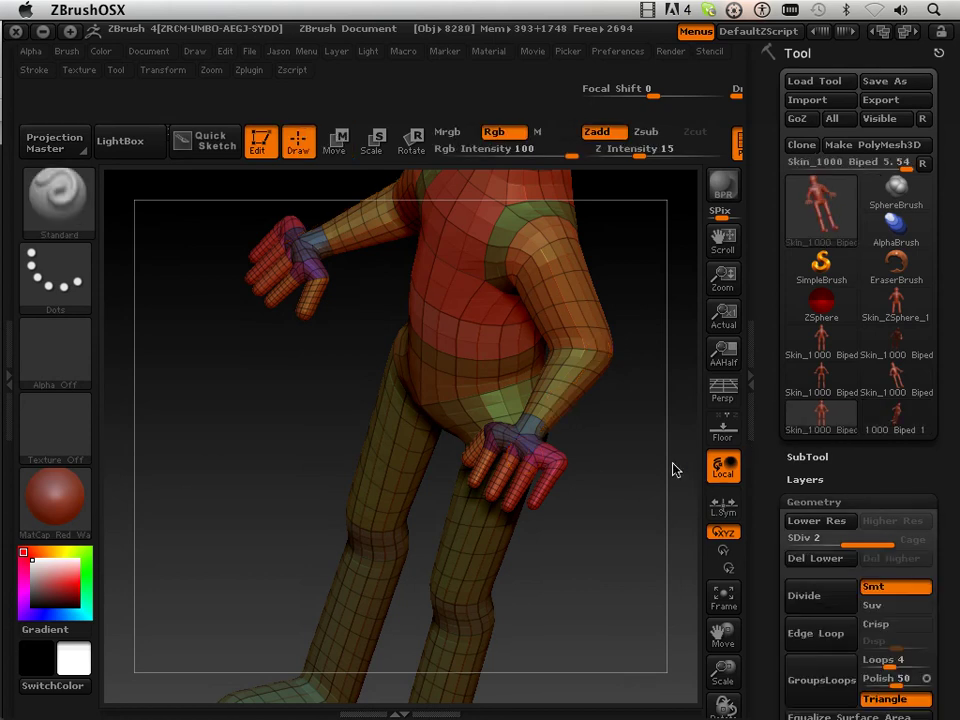
shift+drag(623, 521, 540, 375)
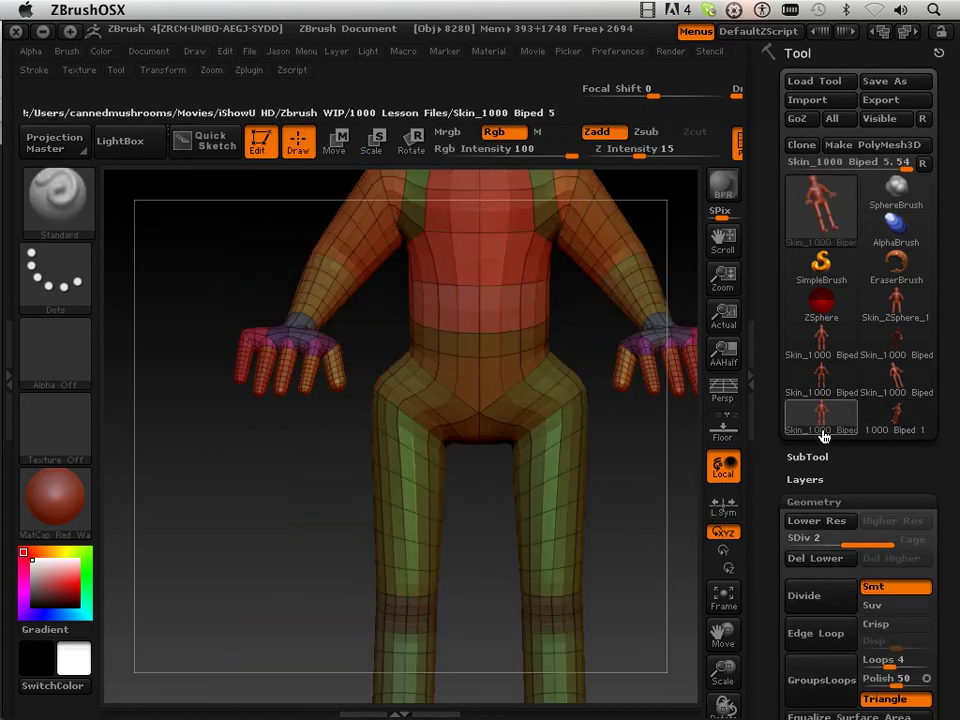
drag(849, 540, 687, 556)
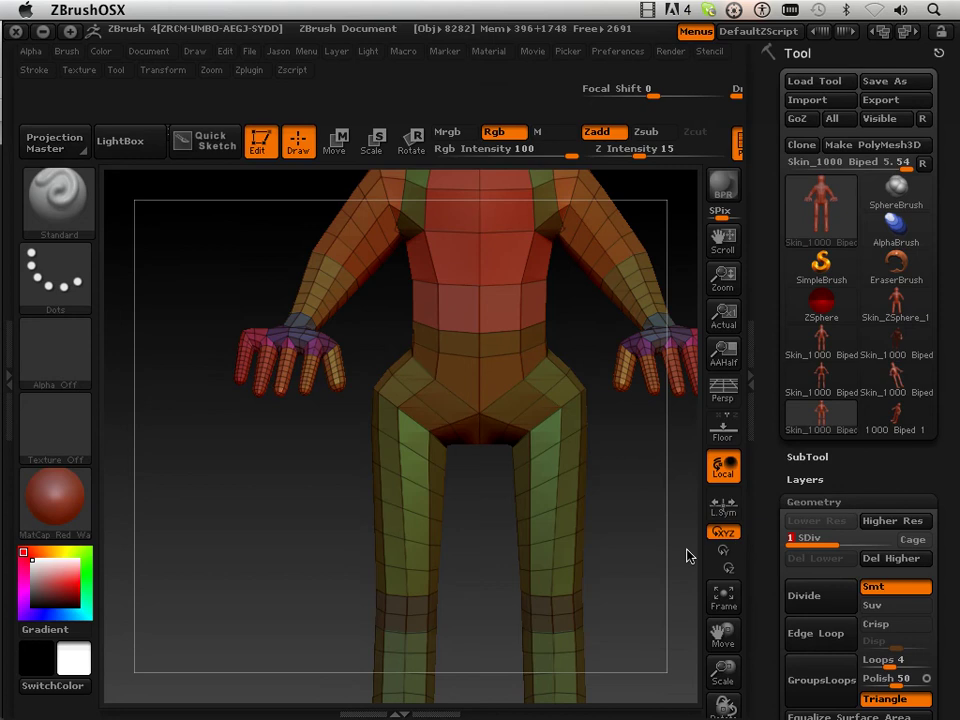
click(168, 71)
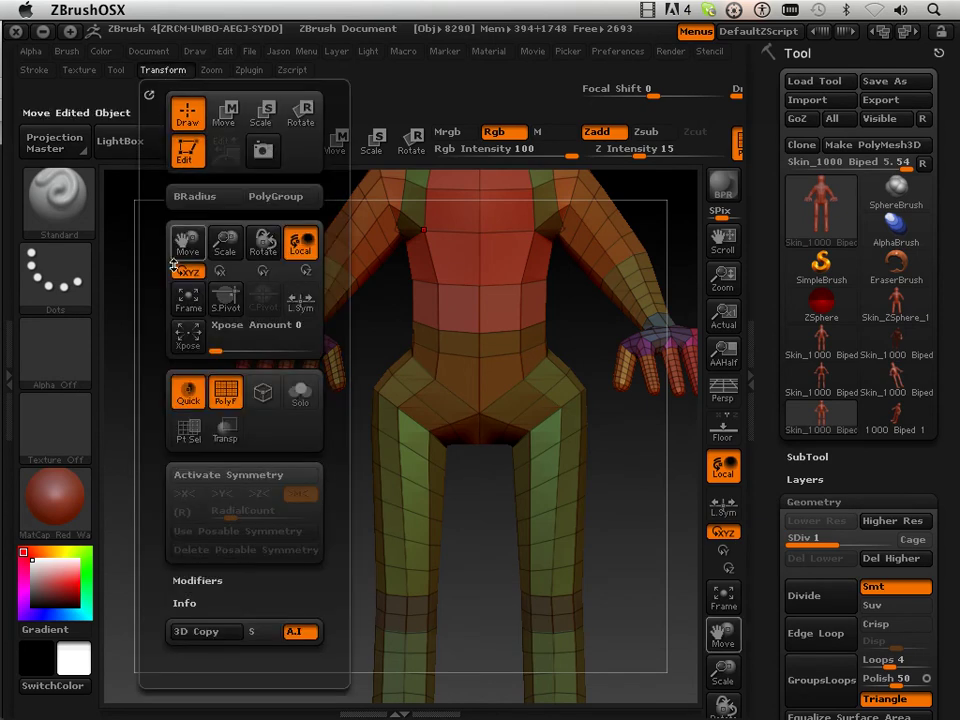
click(242, 478)
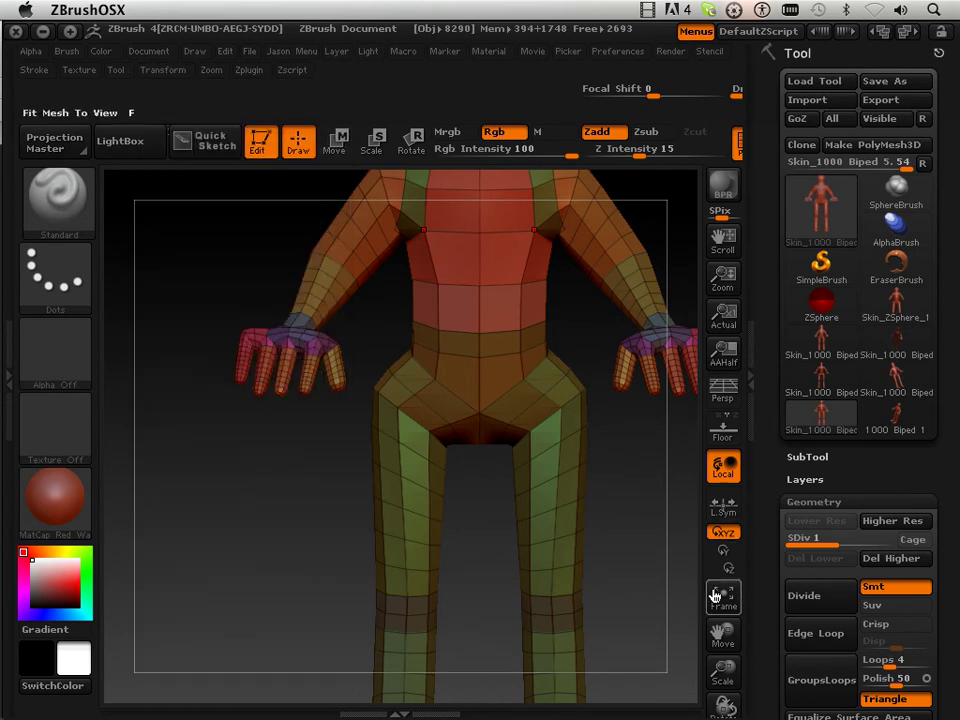
- Mask the body and upper arms with a topological Transpose mask, leaving both forearms and hands unmasked
drag(723, 632, 683, 630)
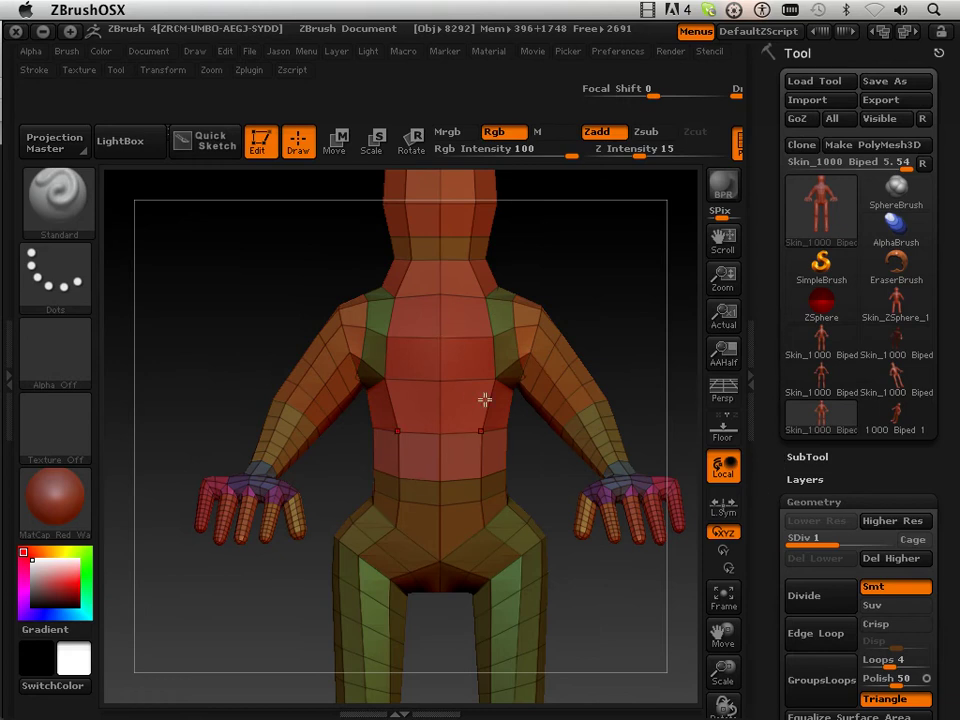
mouse_move(606, 343)
mouse_down()
mouse_move(606, 369)
mouse_move(606, 347)
mouse_up()
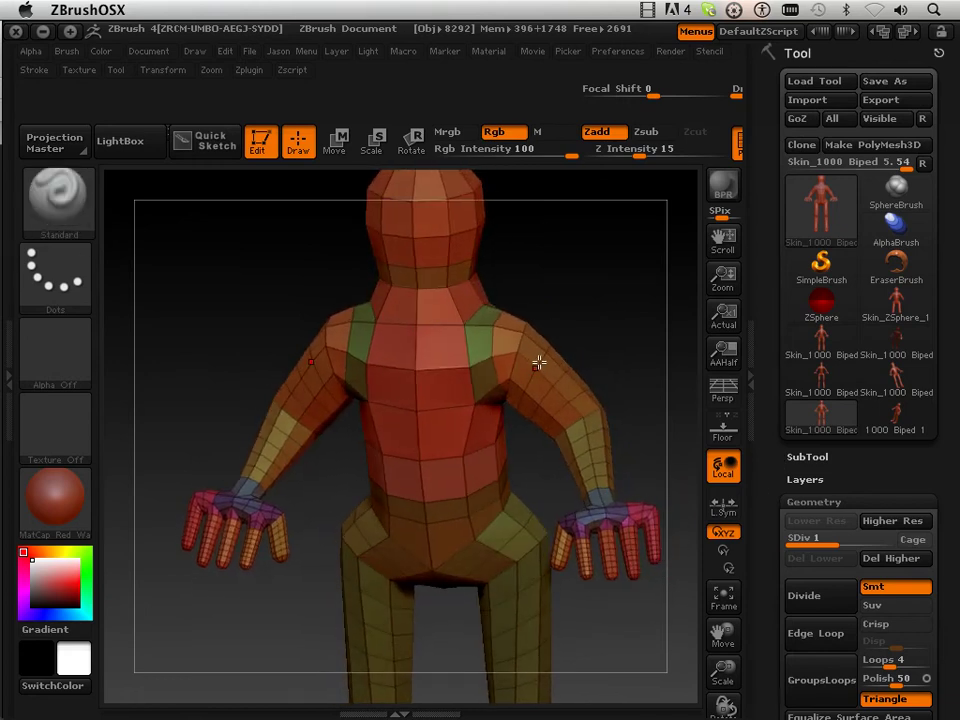
key(ctrl)
mouse_move(557, 326)
mouse_down()
mouse_move(568, 317)
mouse_move(510, 336)
mouse_up()
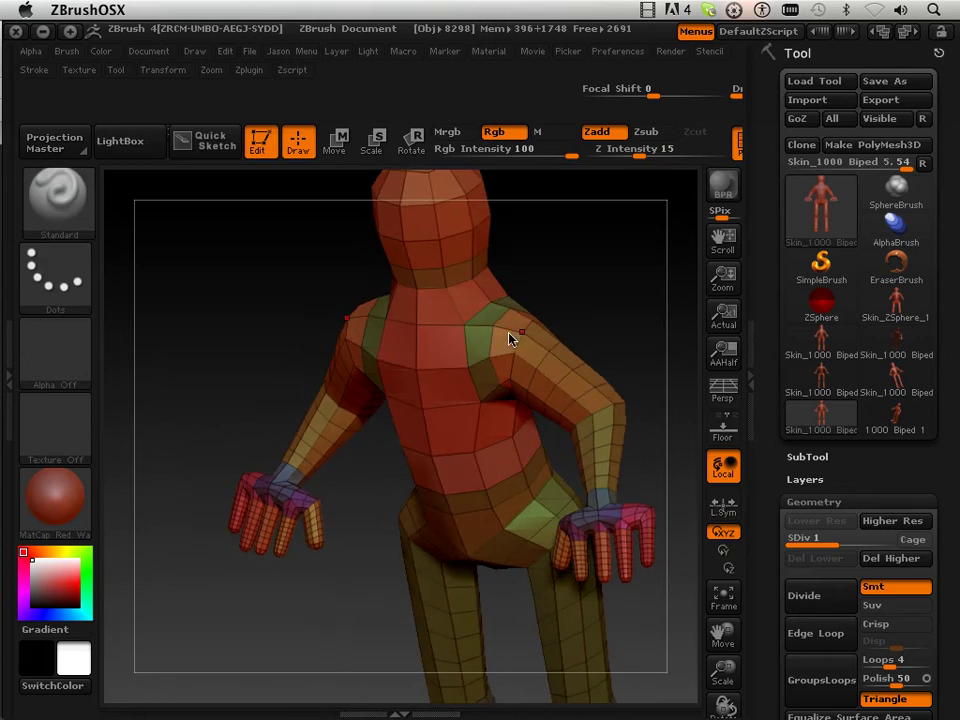
click(334, 143)
ctrl+drag(520, 335, 630, 462)
shift+drag(577, 304, 626, 417)
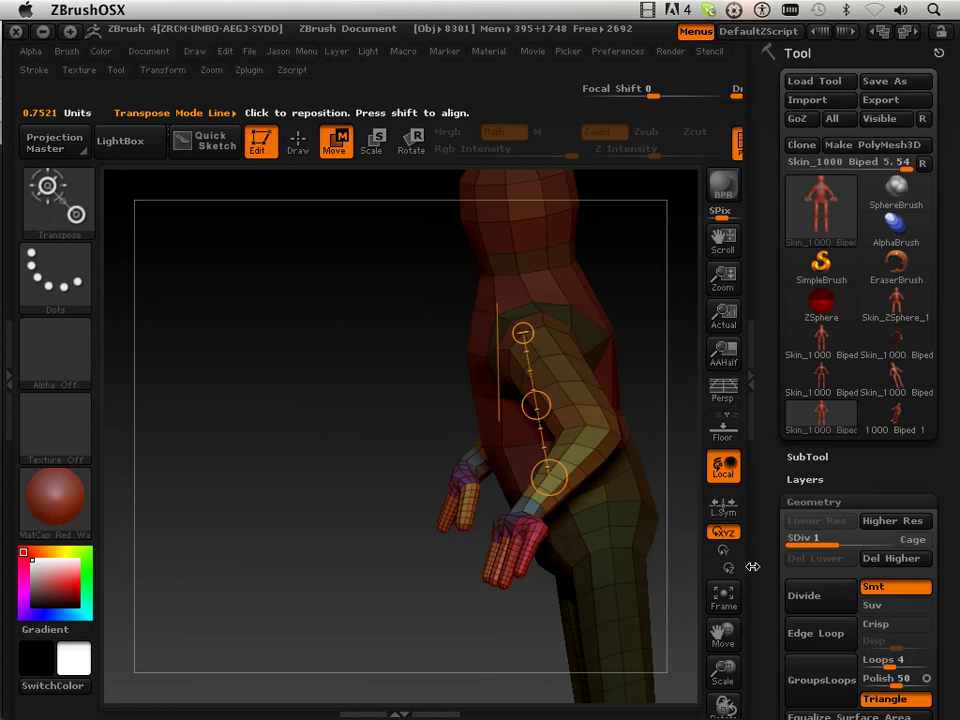
scroll(752, 567, down, 15)
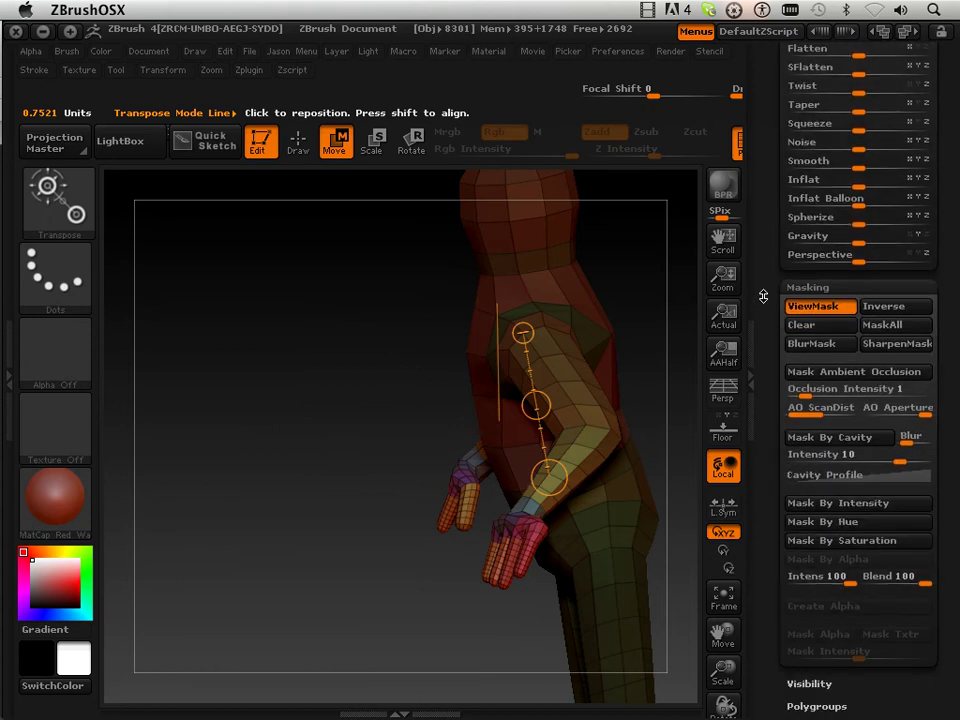
scroll(879, 335, down, 1)
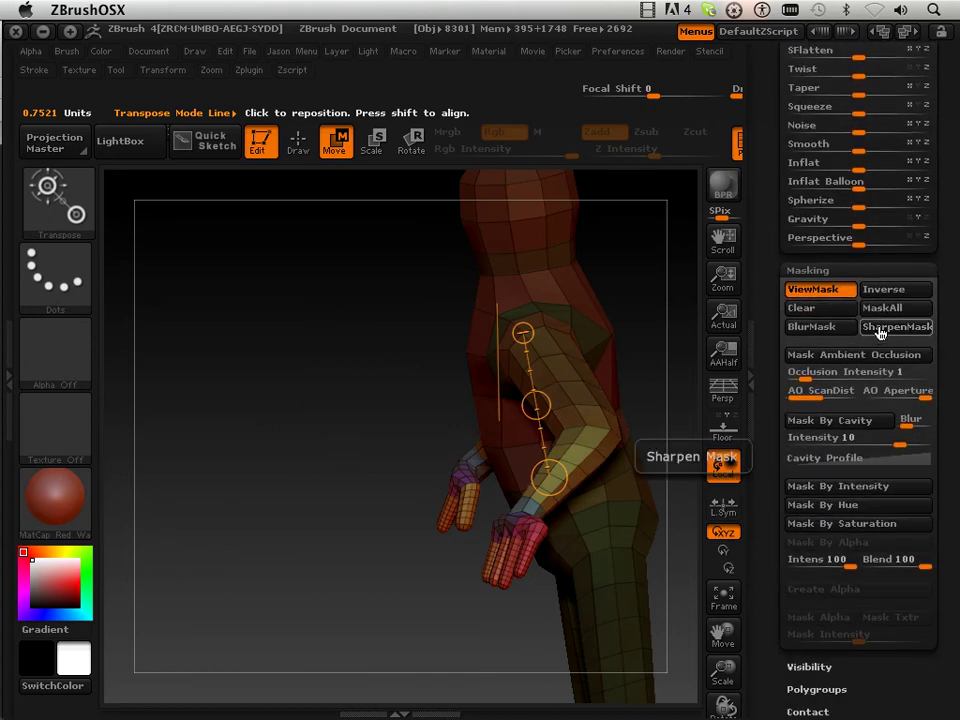
- Draw a Transpose line from the elbow to the wrist and move the unmasked forearms slightly downward
drag(366, 381, 519, 531)
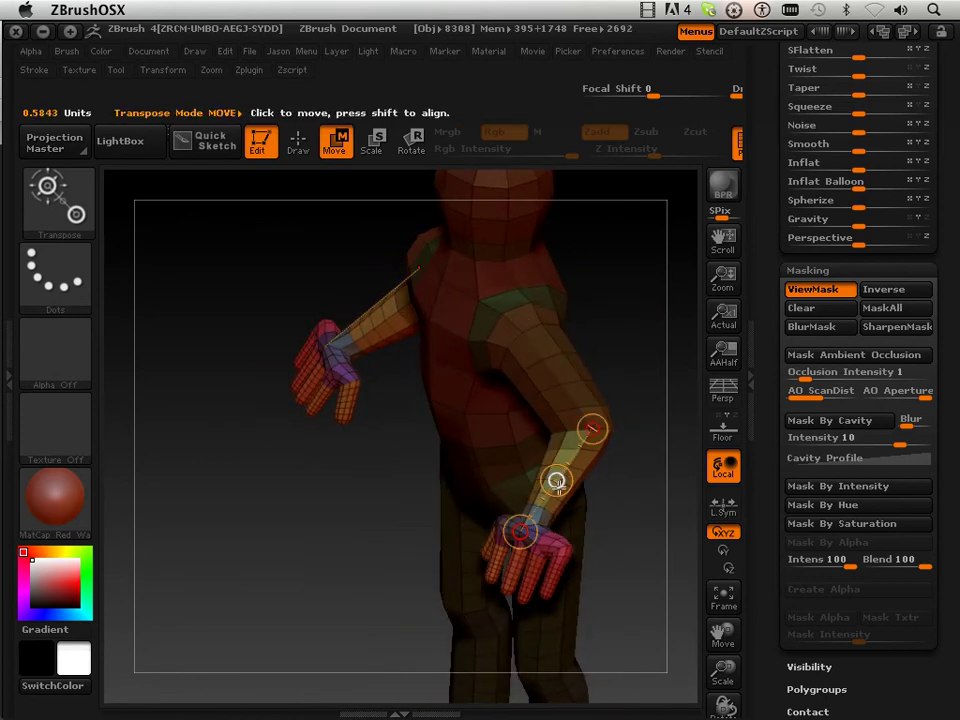
drag(556, 481, 554, 492)
drag(368, 578, 386, 551)
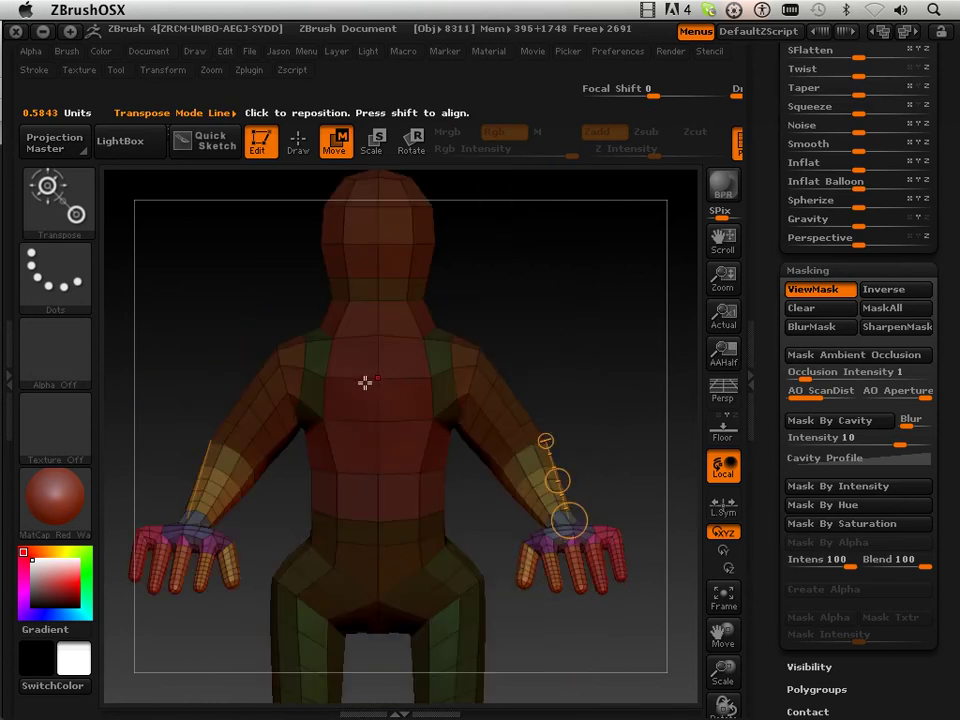
drag(553, 326, 504, 336)
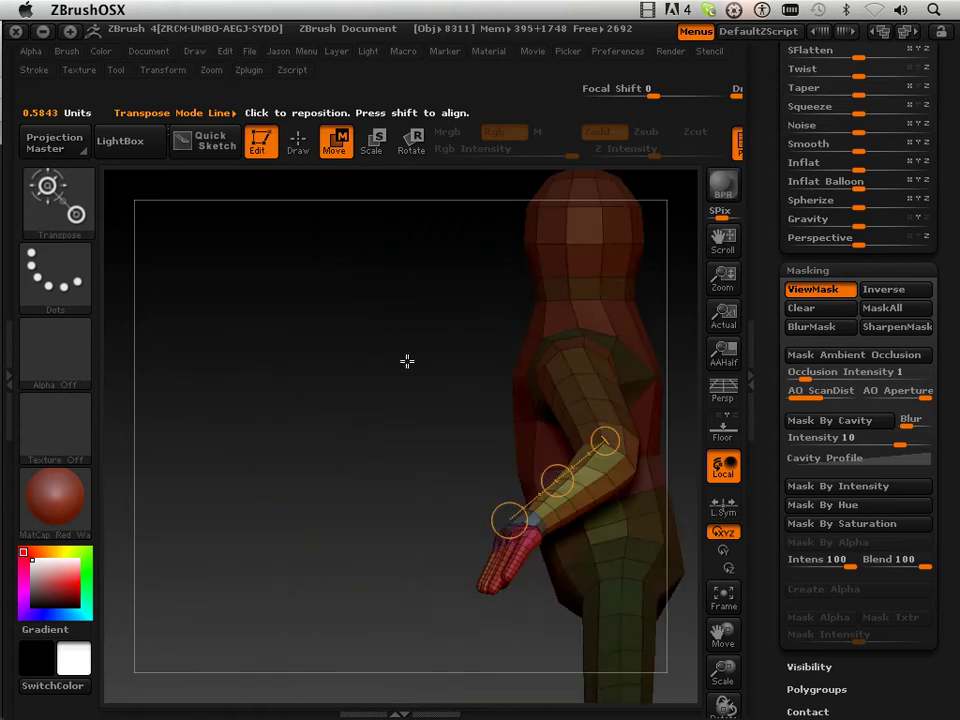
drag(407, 361, 469, 370)
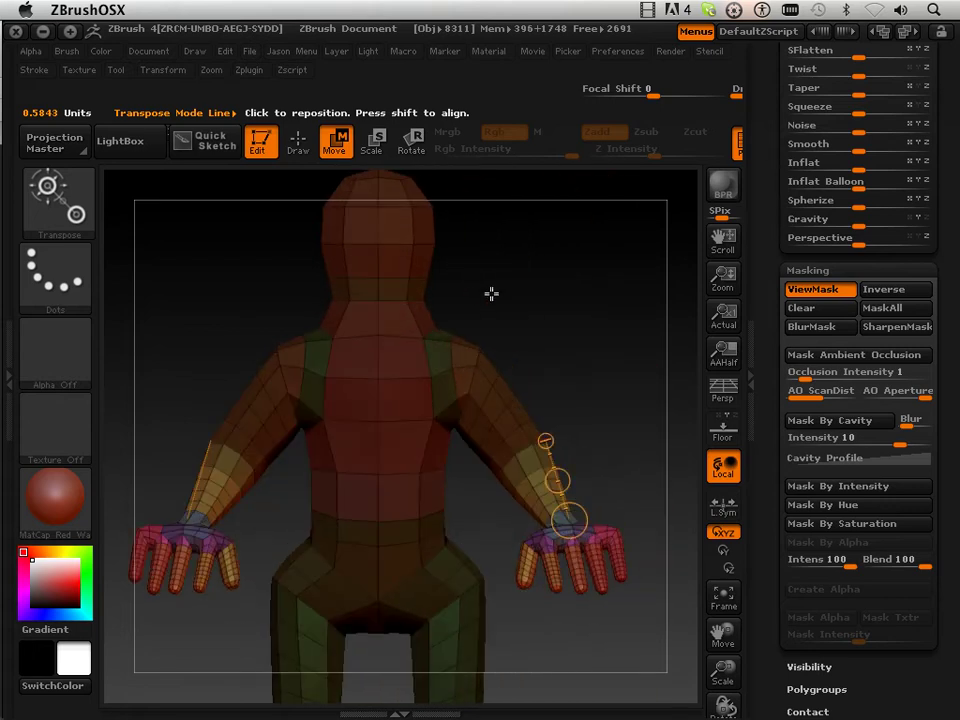
- Clear the mask and unwrap the mesh's UVs with UV Master, using its Symmetry option
click(803, 312)
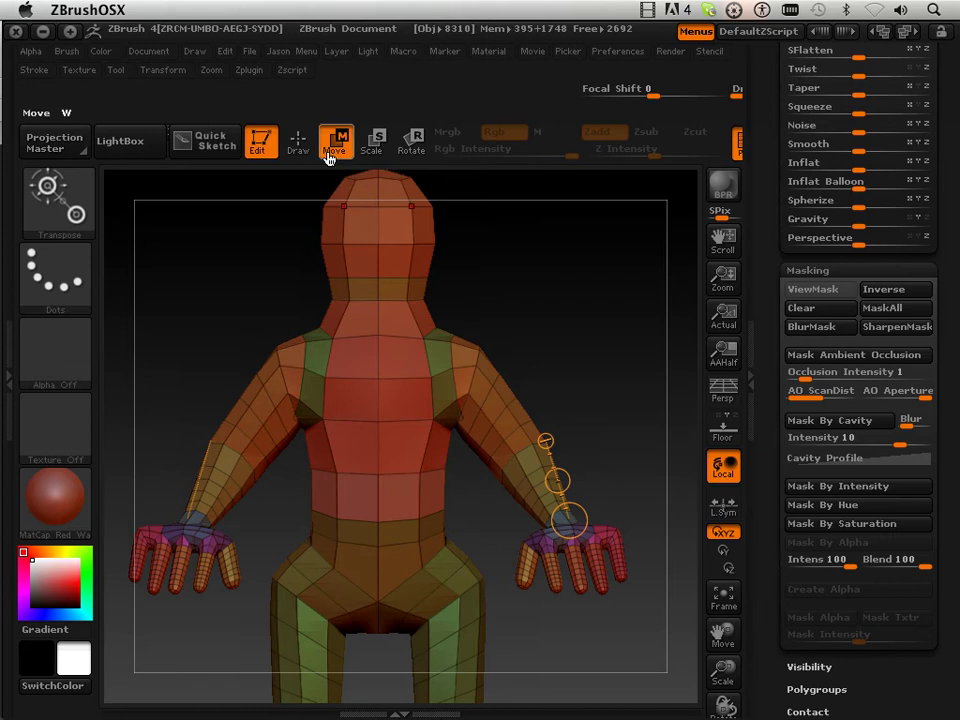
click(248, 70)
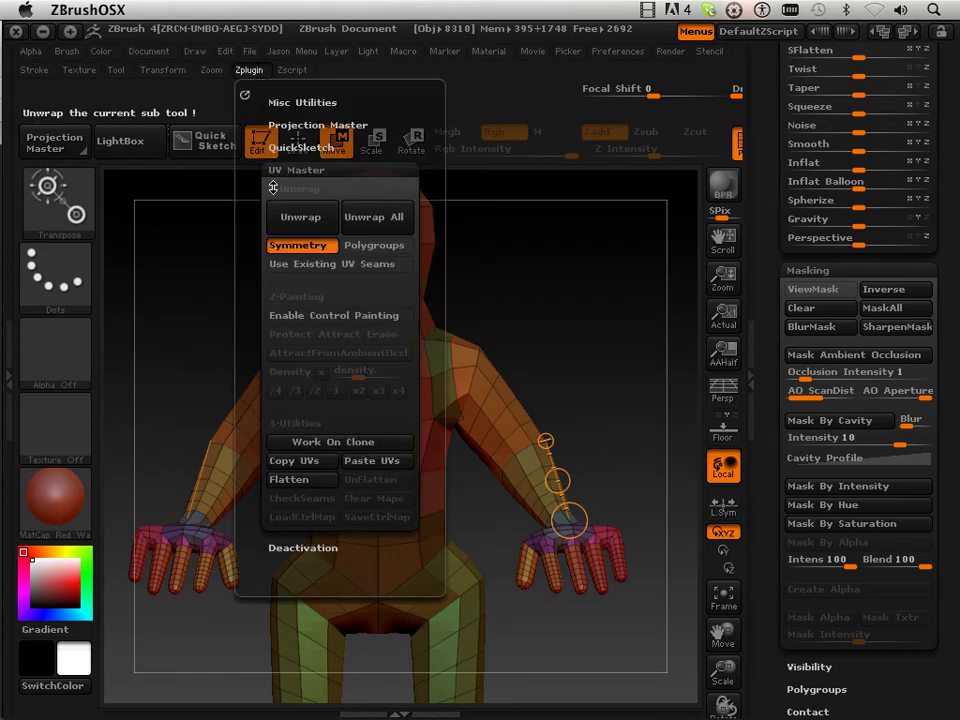
click(291, 222)
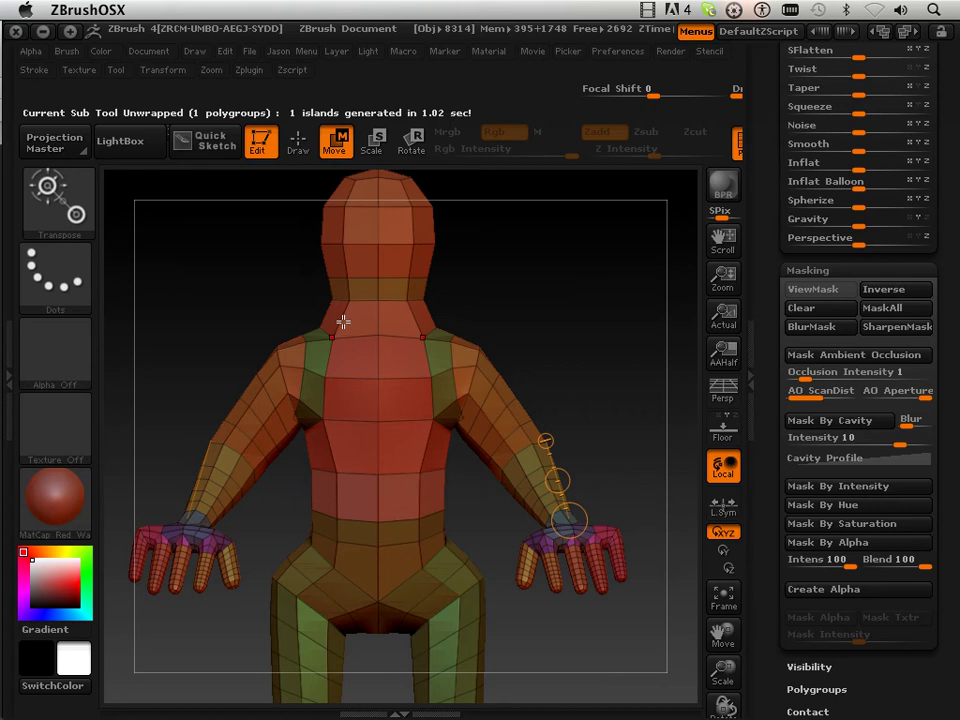
- Mask the body and upper arms again with a topological Transpose mask from the shoulder past the elbow
drag(559, 321, 561, 401)
ctrl+drag(479, 357, 597, 486)
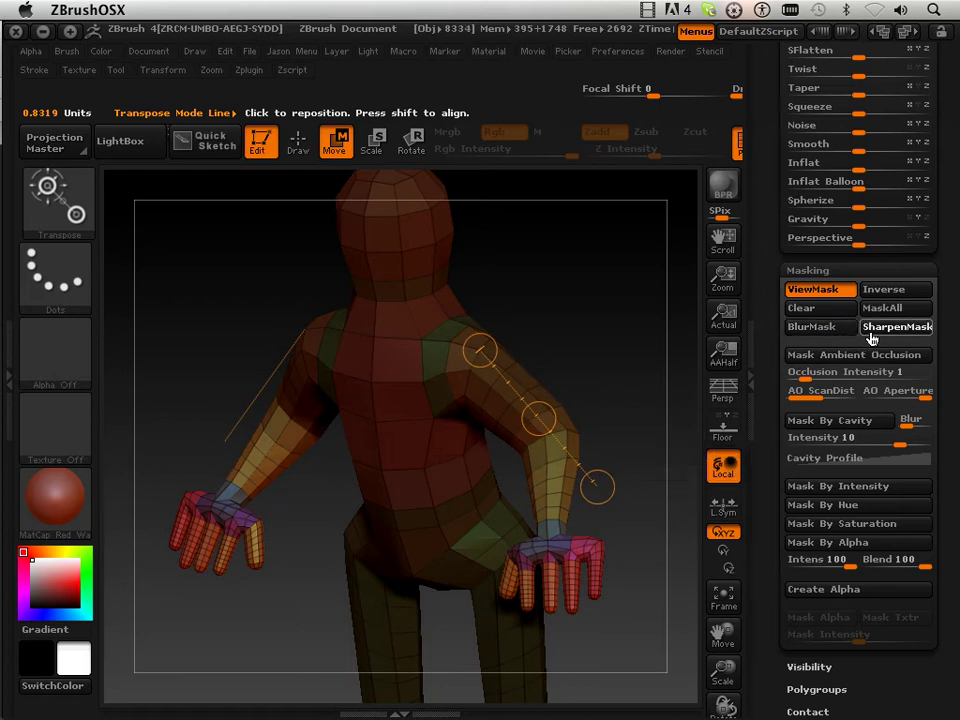
drag(685, 350, 596, 401)
drag(640, 357, 553, 401)
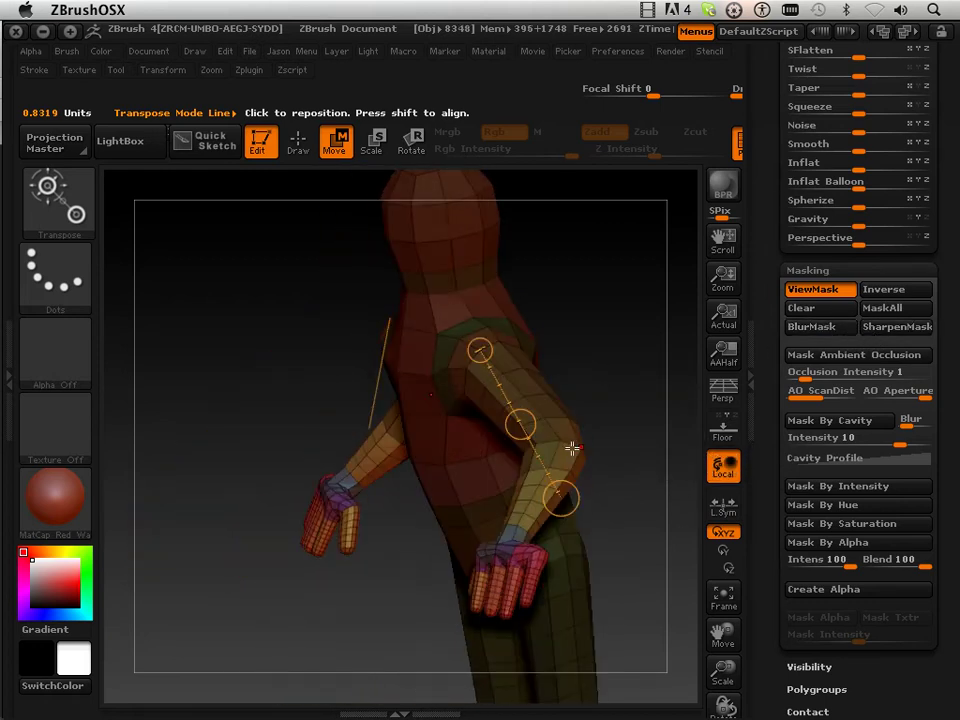
- Lay a Transpose Rotate line from the elbow to the hand and create an alpha from the current mask
mouse_move(578, 447)
mouse_down()
mouse_move(514, 553)
mouse_move(503, 548)
mouse_move(529, 561)
mouse_move(499, 540)
mouse_up()
key(r)
mouse_move(267, 398)
mouse_down()
mouse_move(311, 377)
mouse_move(300, 394)
mouse_move(266, 394)
mouse_move(276, 392)
mouse_up()
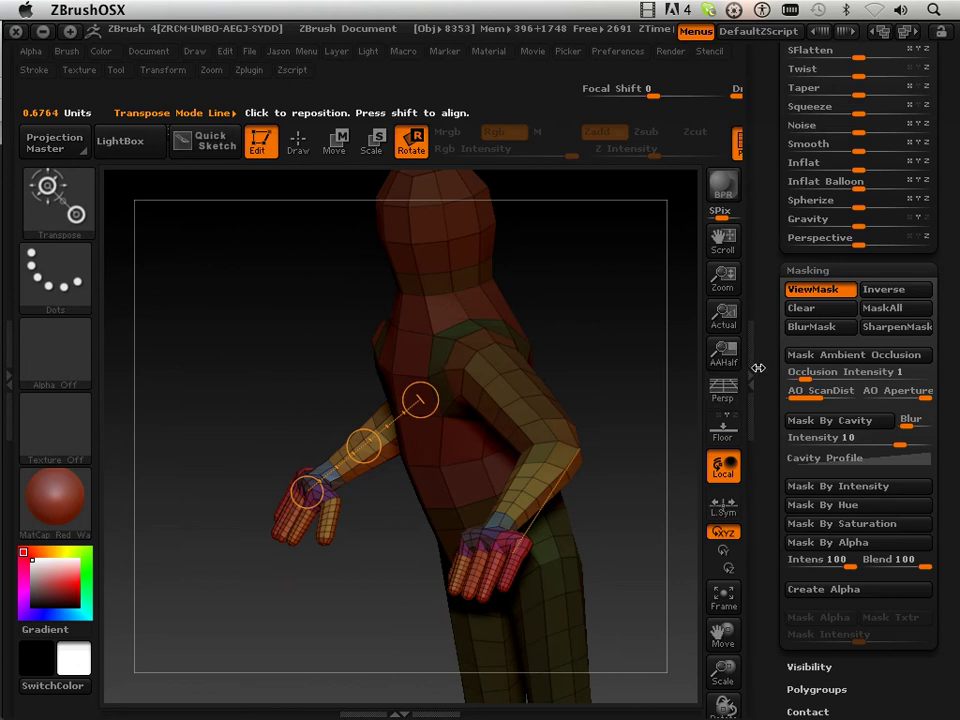
click(808, 598)
mouse_move(65, 355)
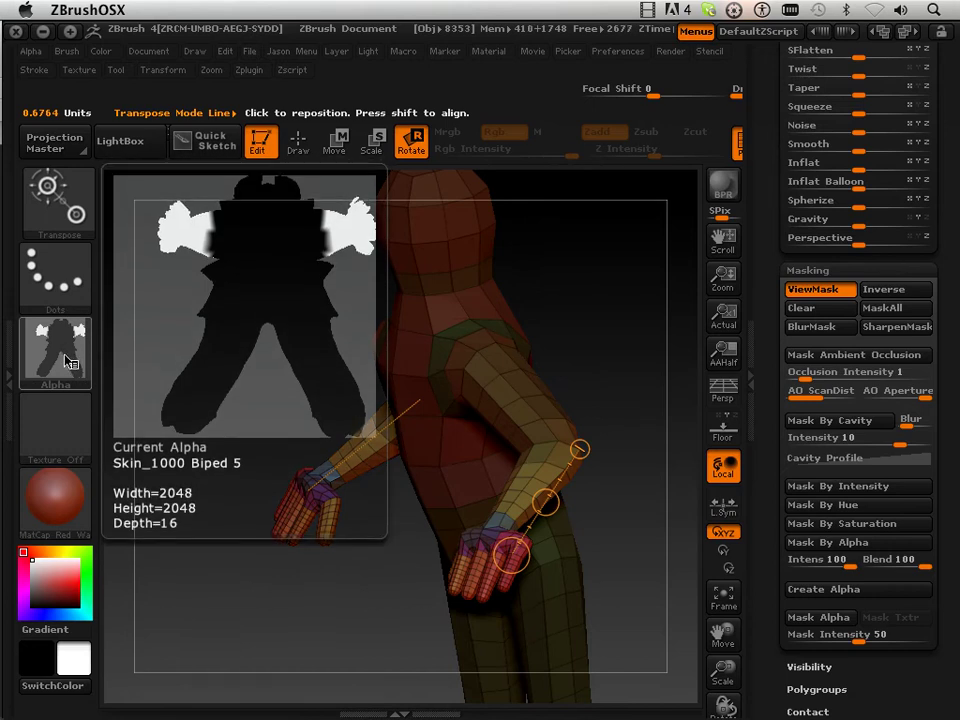
- Rotate the unmasked forearms slightly with the end of the Transpose line and clear the mask
mouse_move(580, 347)
mouse_down()
mouse_move(604, 354)
mouse_move(587, 364)
mouse_up()
drag(514, 559, 522, 570)
drag(236, 424, 318, 411)
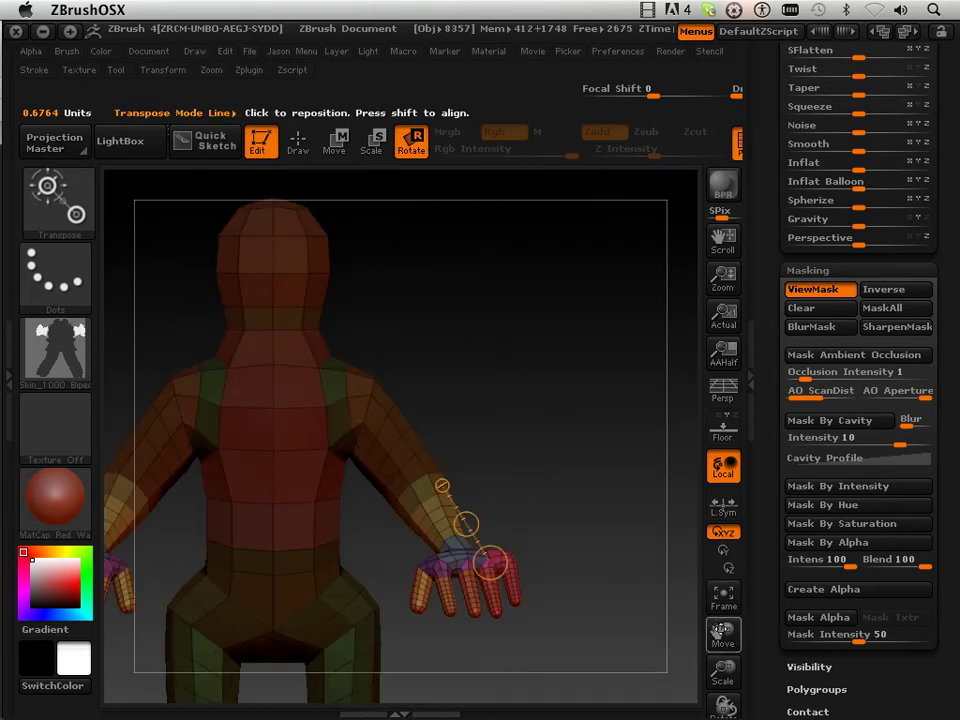
drag(720, 630, 805, 580)
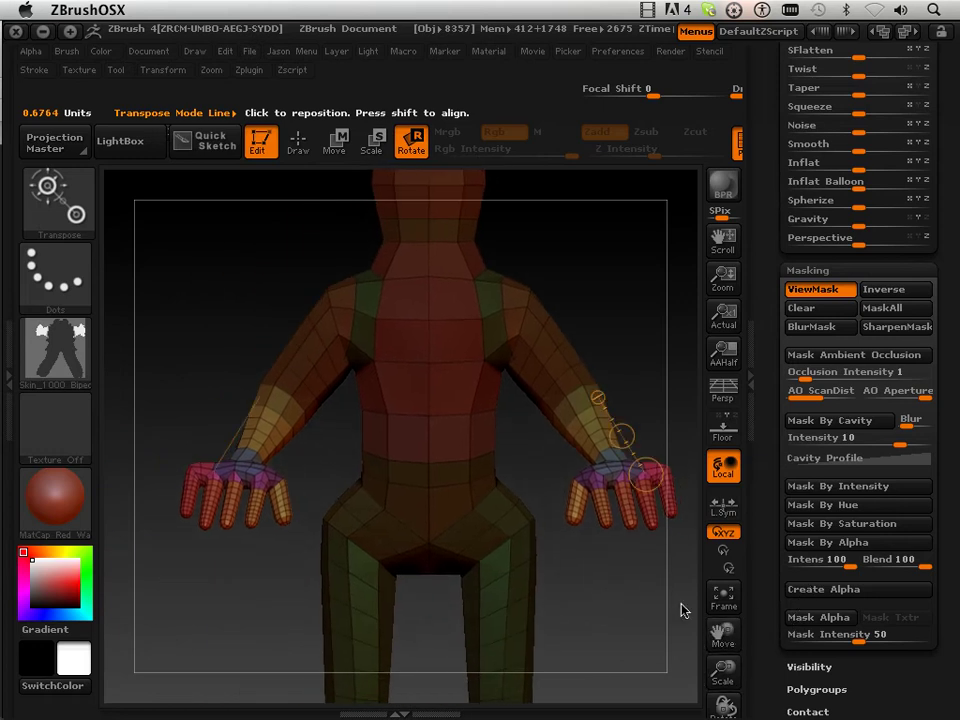
click(801, 309)
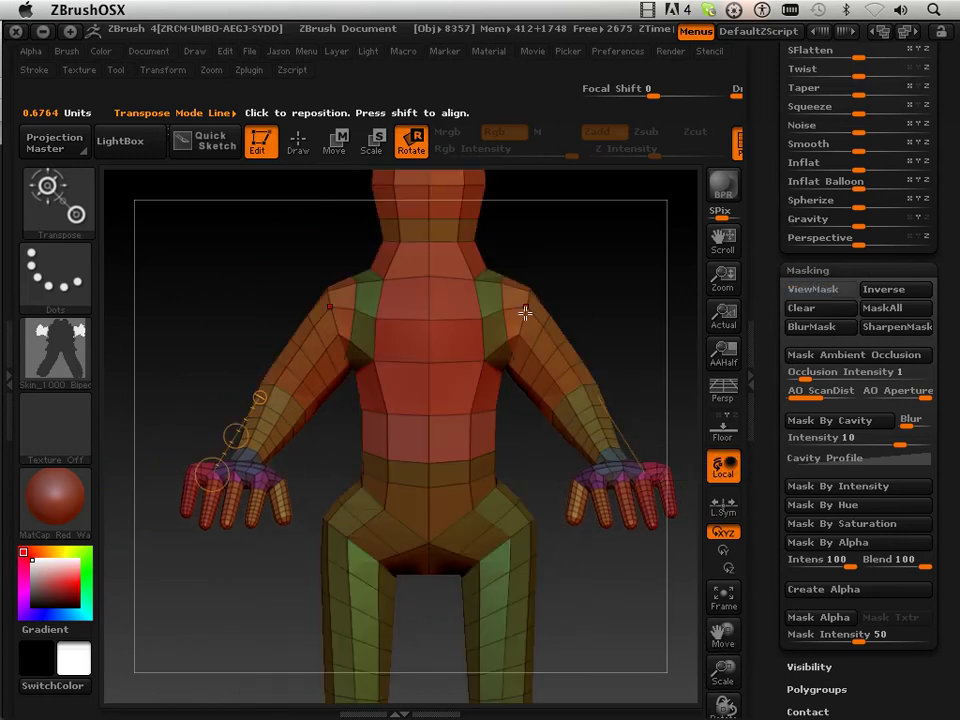
- Select the stored Skin_1000 Biped alpha and restore the body mask with Mask By Alpha
click(70, 358)
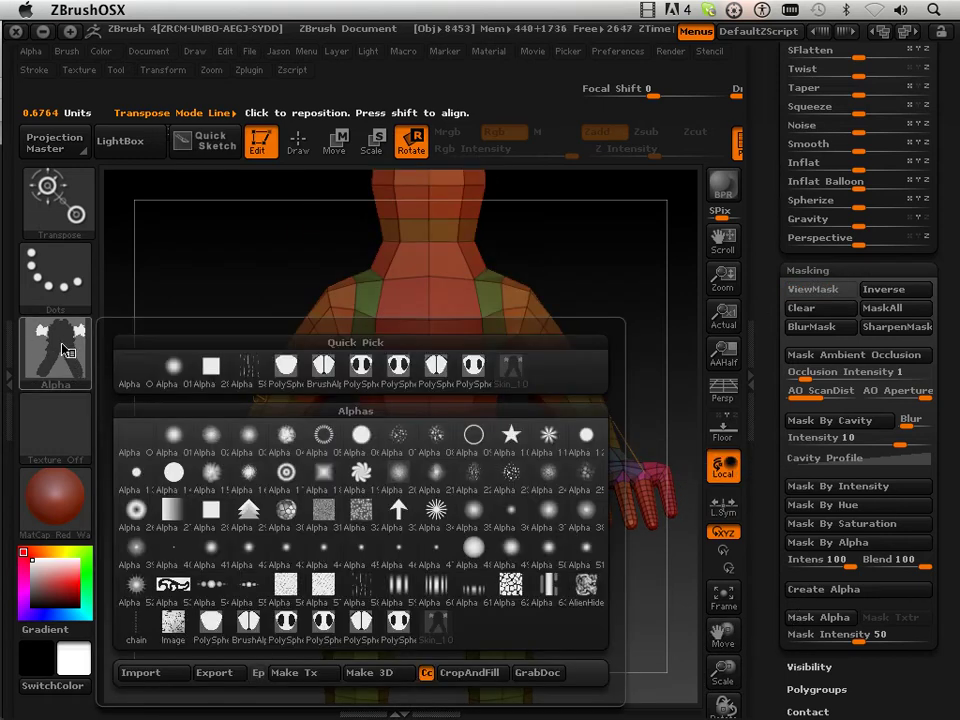
click(521, 375)
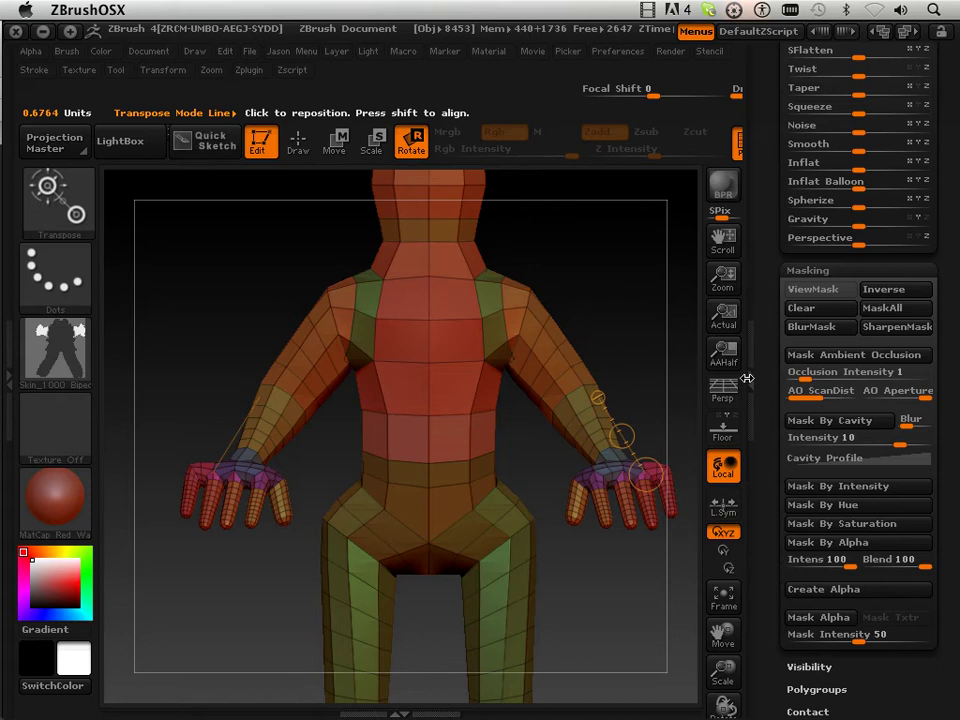
click(812, 545)
- Use the restored mask to rotate the forearms and hands slightly about the elbows, and clear the mask
drag(628, 339, 562, 350)
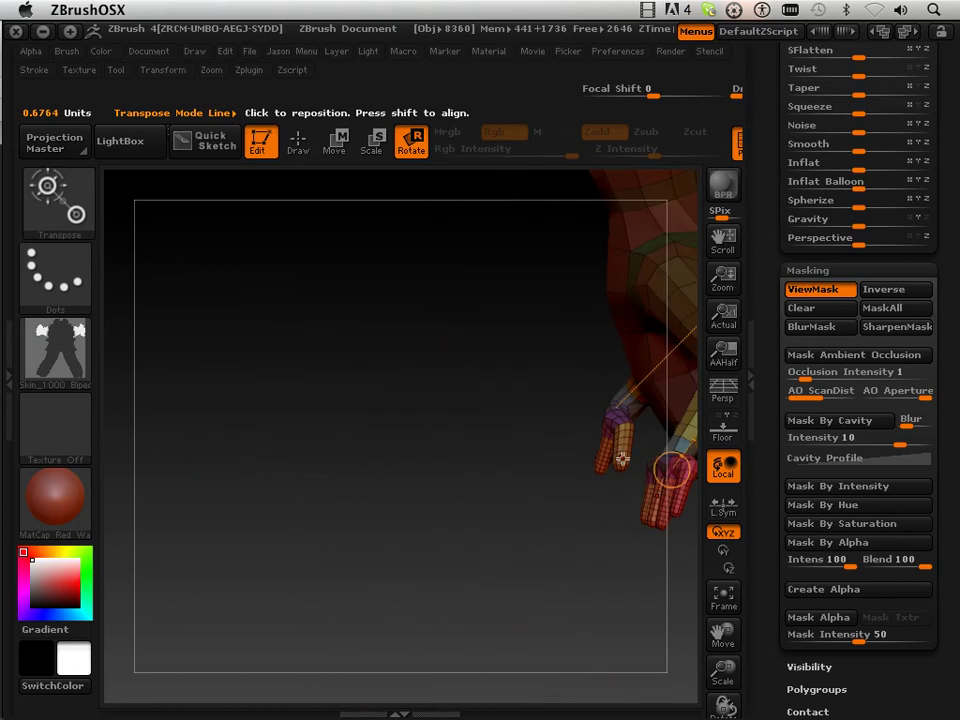
mouse_move(671, 469)
mouse_down()
mouse_move(650, 469)
mouse_move(678, 487)
mouse_up()
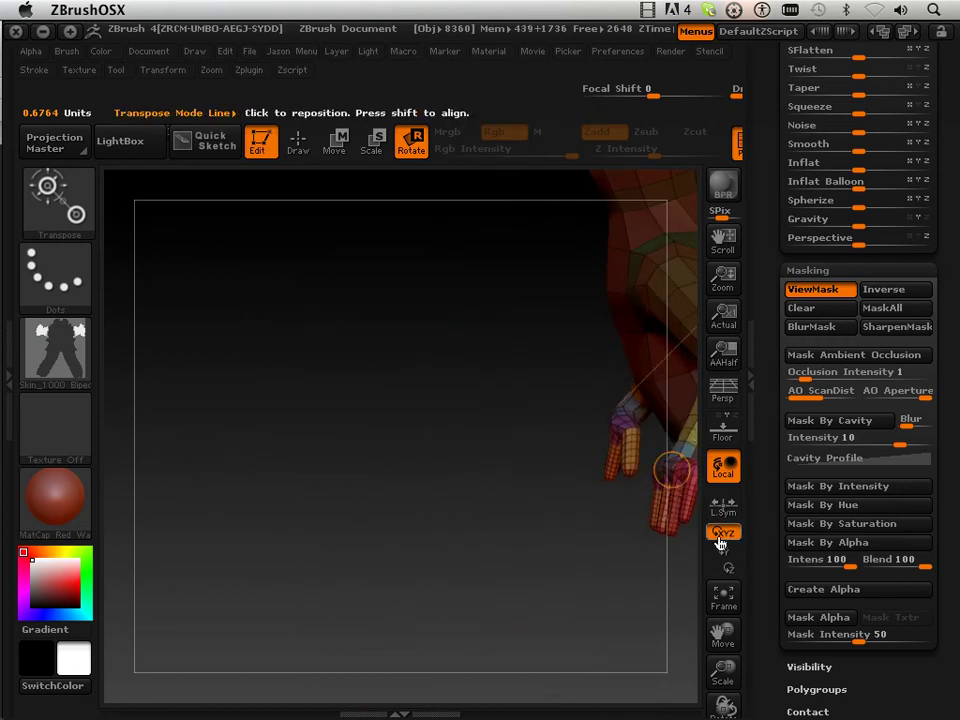
click(724, 600)
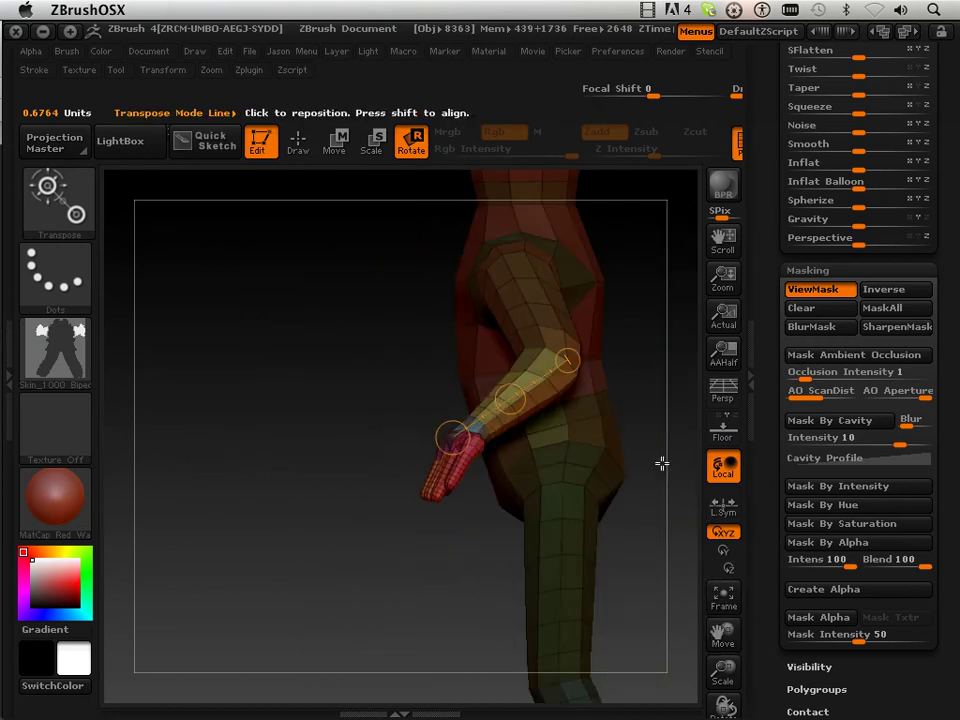
drag(717, 663, 710, 594)
click(800, 309)
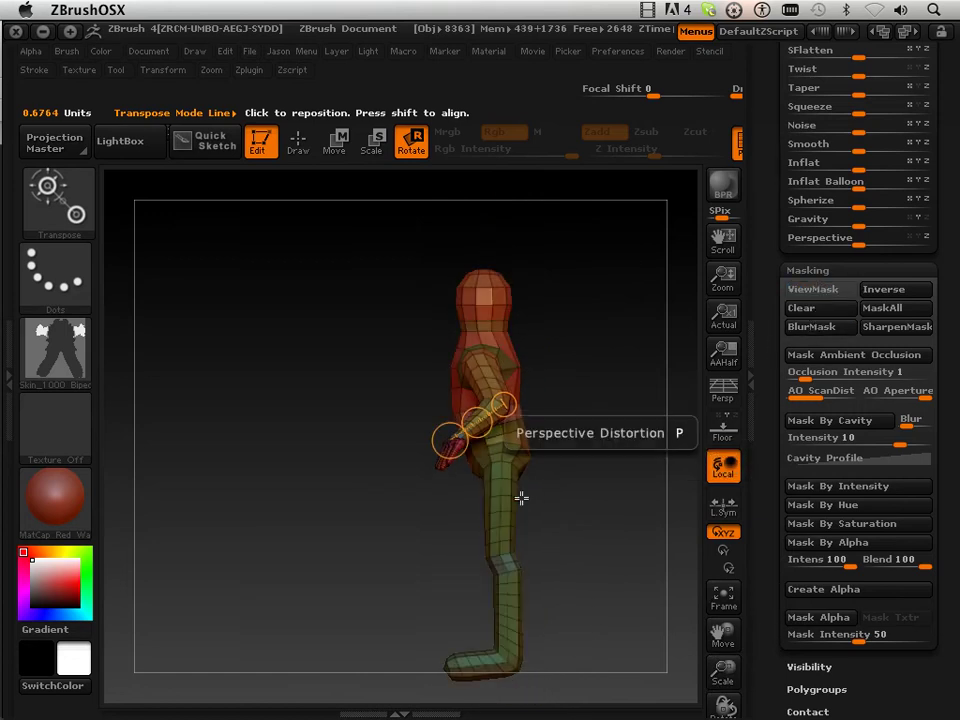
- Frame the hand closely and choose the Move Parts brush for reshaping it
drag(525, 325, 631, 422)
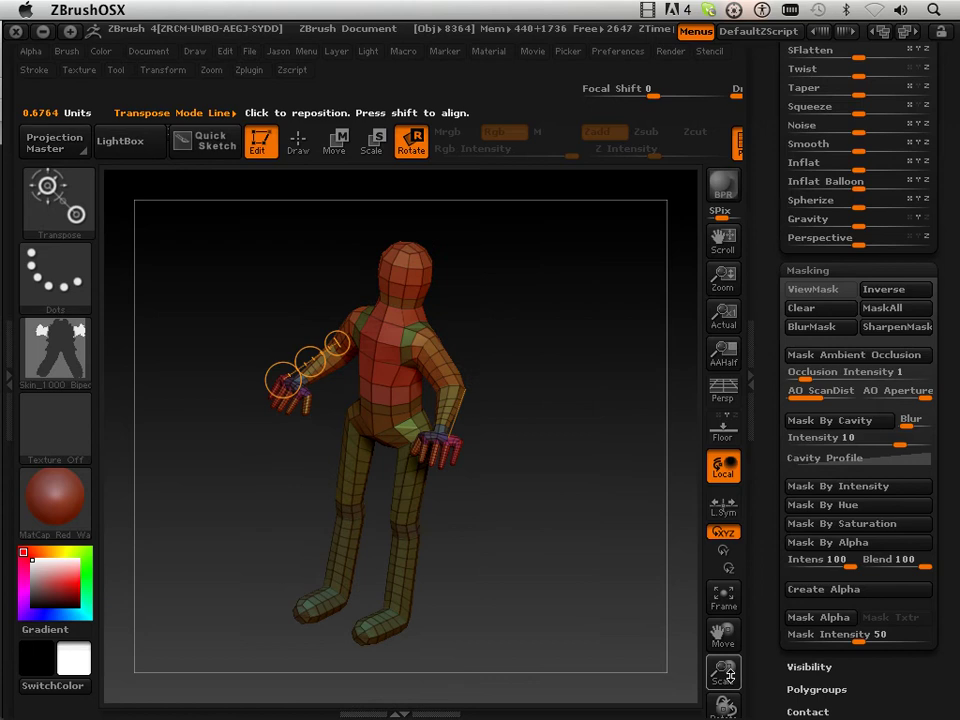
drag(731, 676, 708, 691)
drag(630, 532, 655, 608)
drag(718, 685, 714, 716)
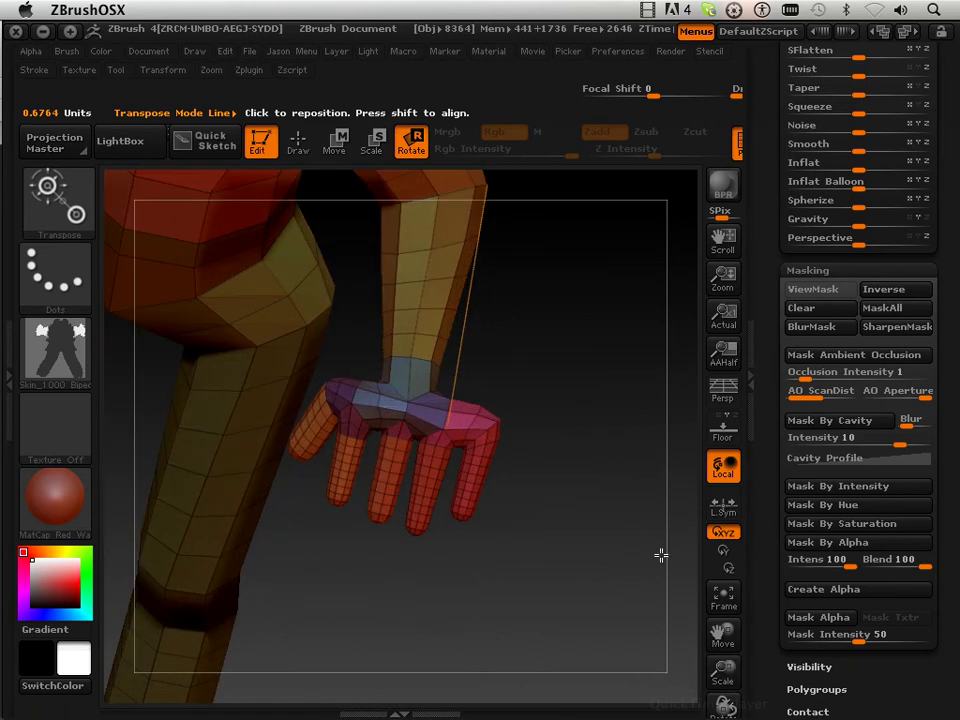
drag(661, 555, 553, 431)
click(72, 207)
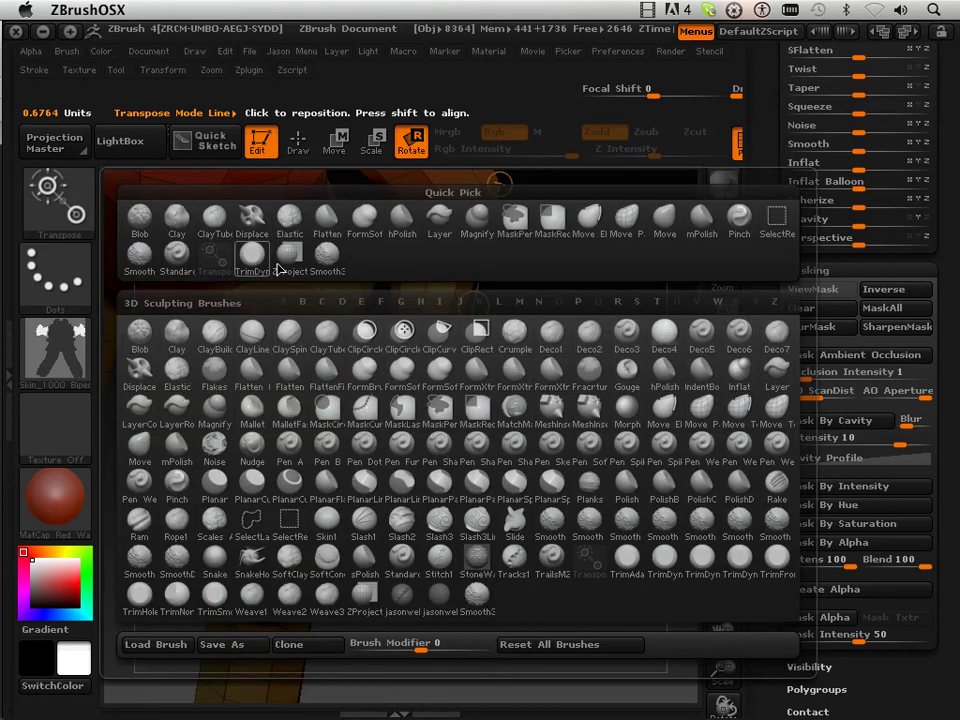
click(678, 408)
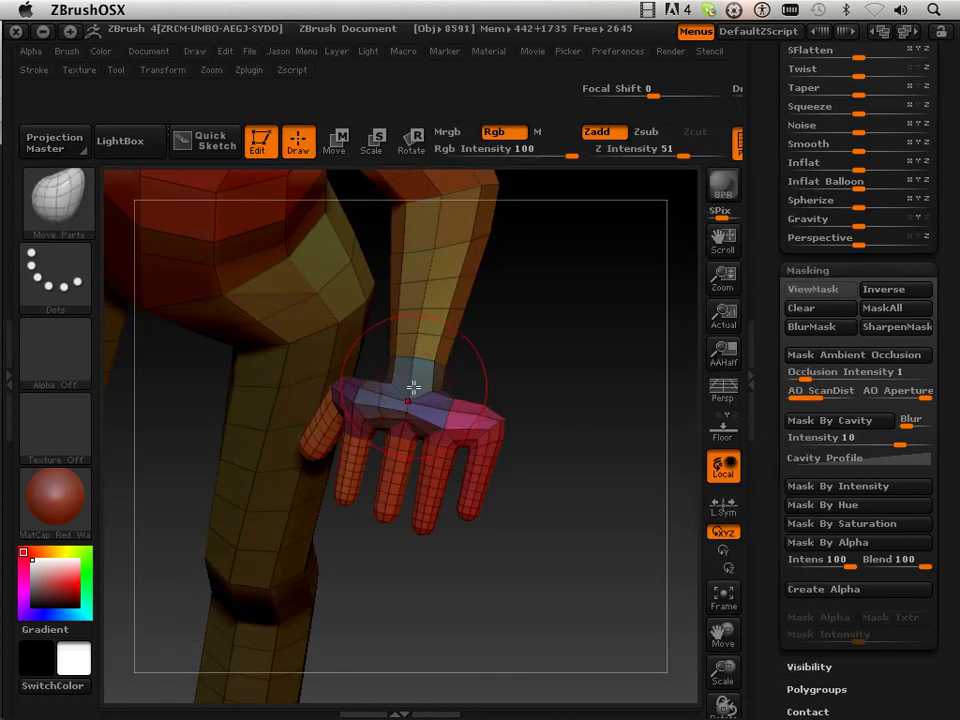
- Switch to the Move Topological Elastic brush and pull the back of the hand and wrist up into a rounder shape
click(58, 195)
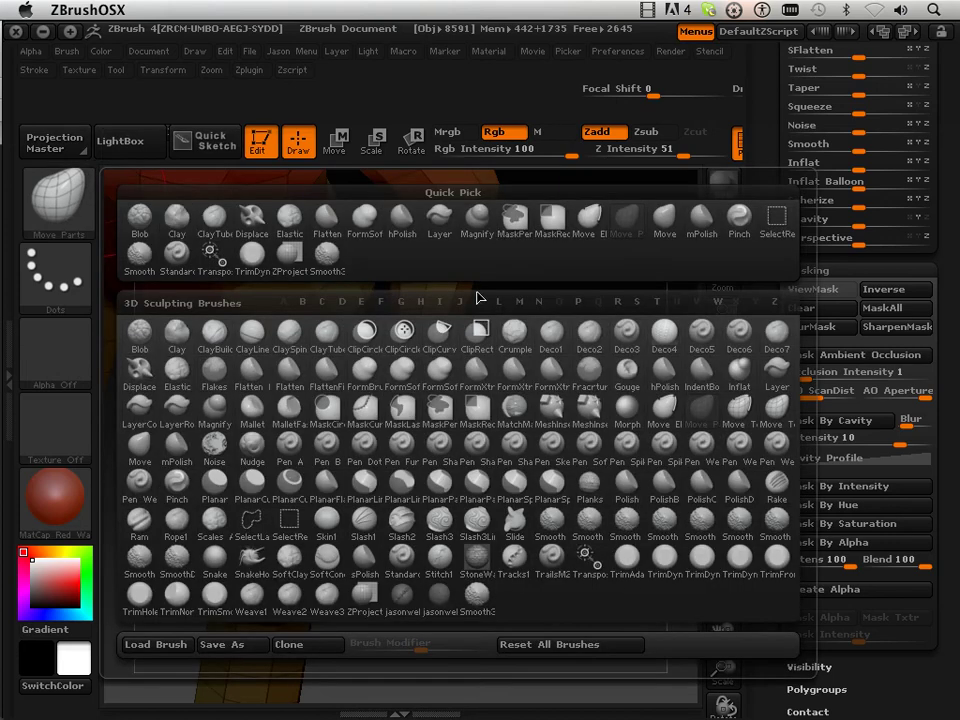
click(733, 407)
drag(410, 392, 424, 313)
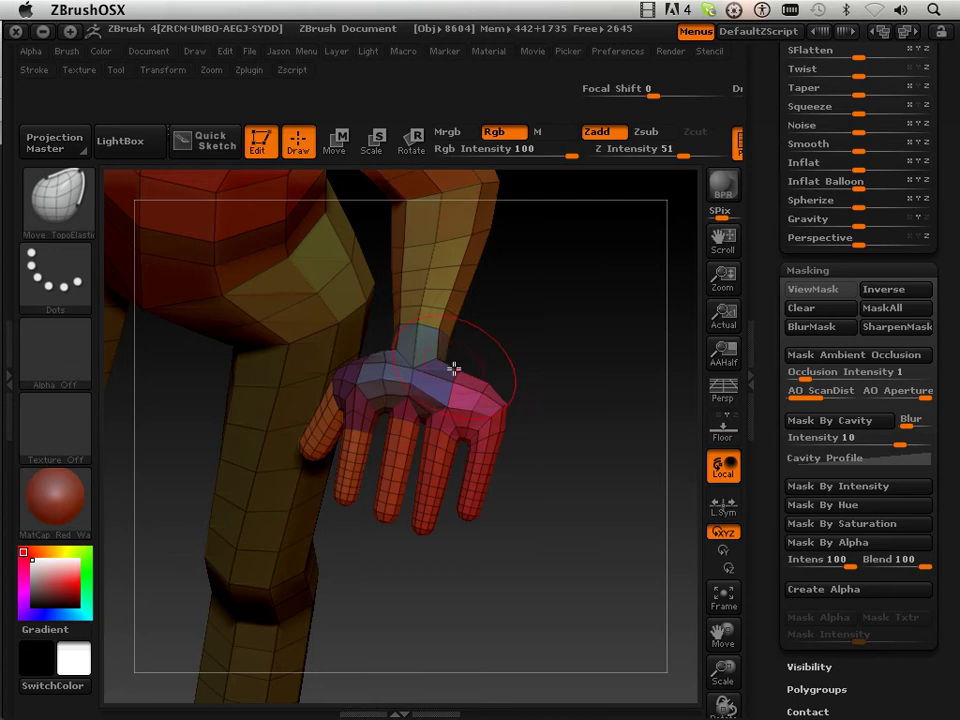
drag(453, 368, 468, 303)
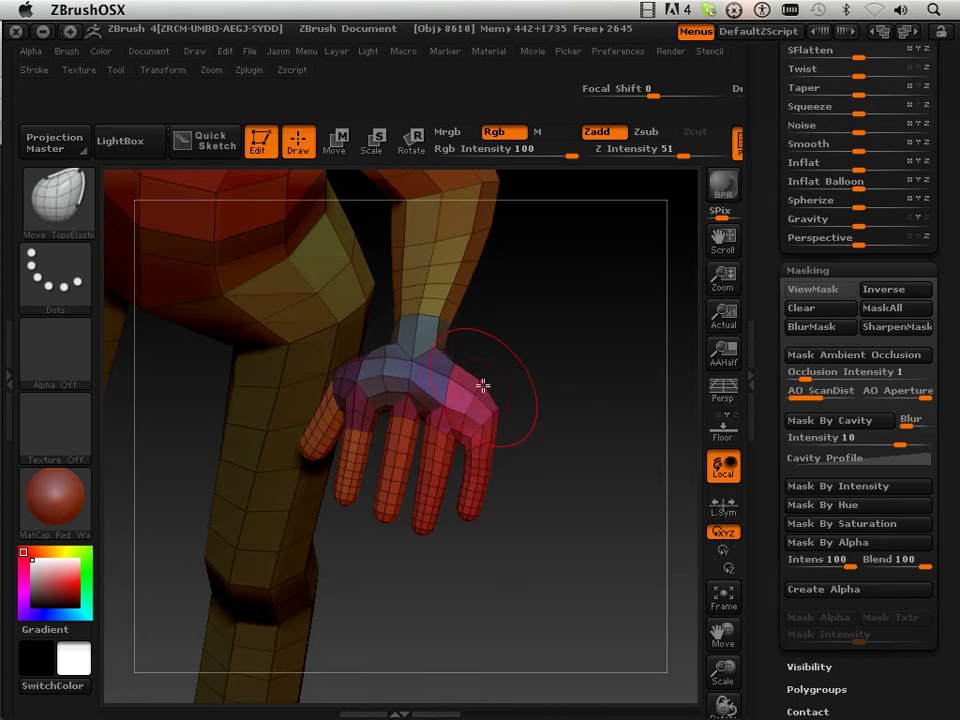
drag(530, 390, 363, 348)
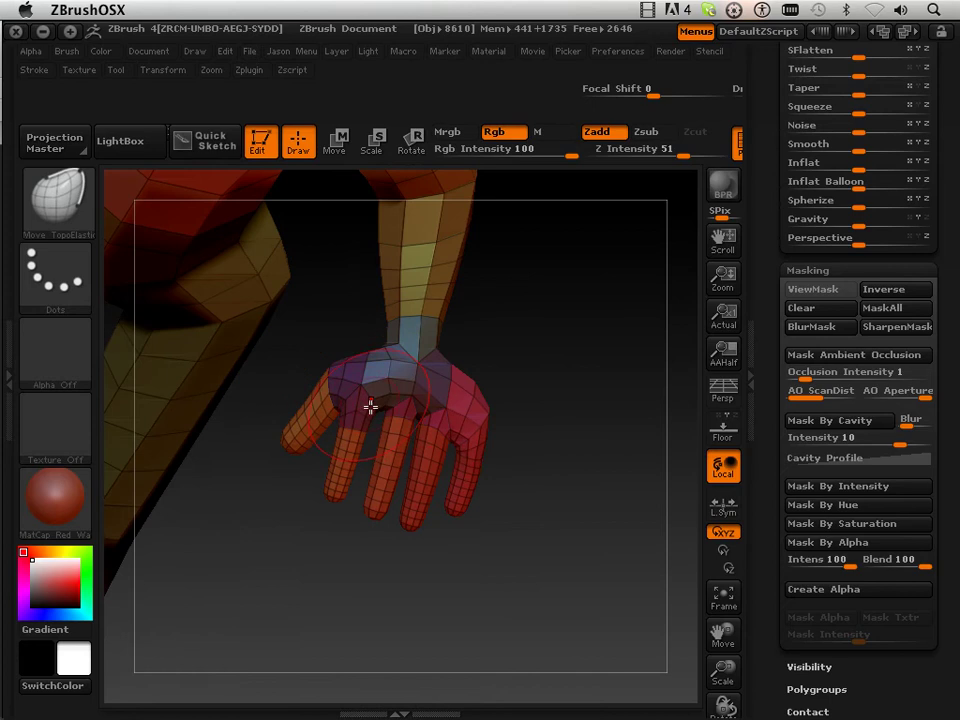
drag(581, 373, 480, 390)
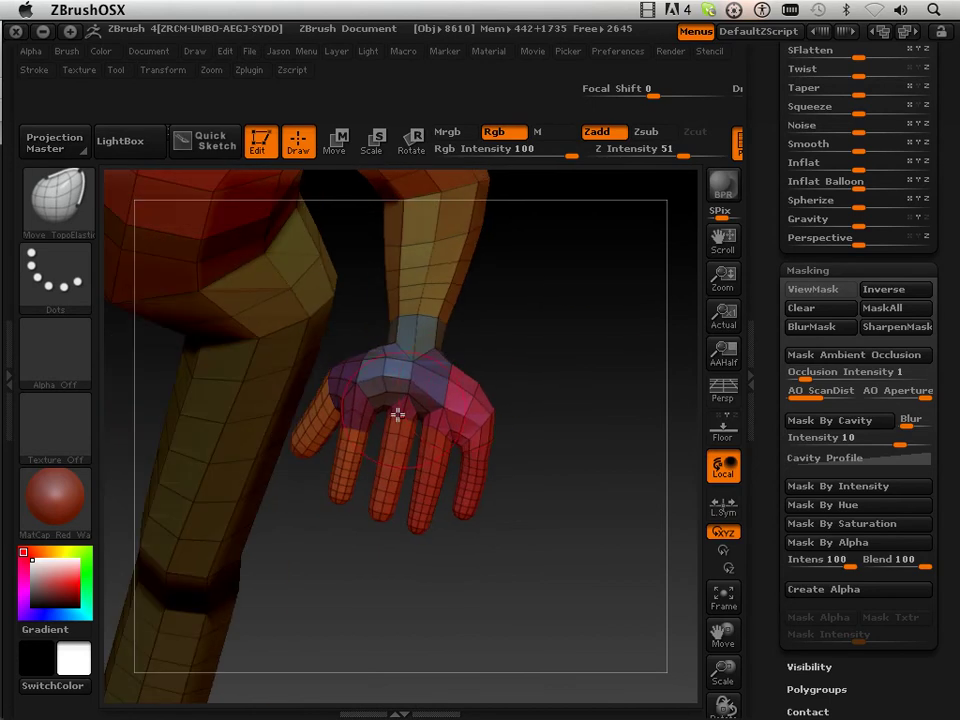
- Pull the knuckles and the palm edge at the finger bases downward to lengthen the palm on both sides
mouse_move(390, 431)
mouse_down()
mouse_move(388, 446)
mouse_move(441, 455)
mouse_up()
drag(476, 394, 476, 377)
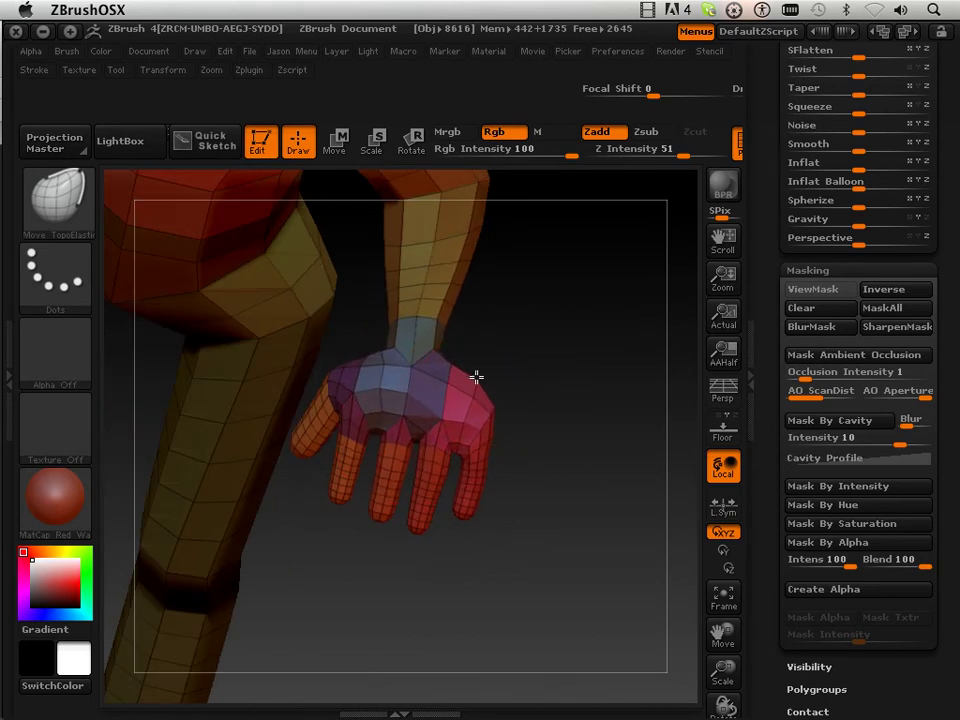
mouse_move(407, 352)
mouse_down()
mouse_move(409, 316)
mouse_move(501, 345)
mouse_move(381, 294)
mouse_move(370, 317)
mouse_up()
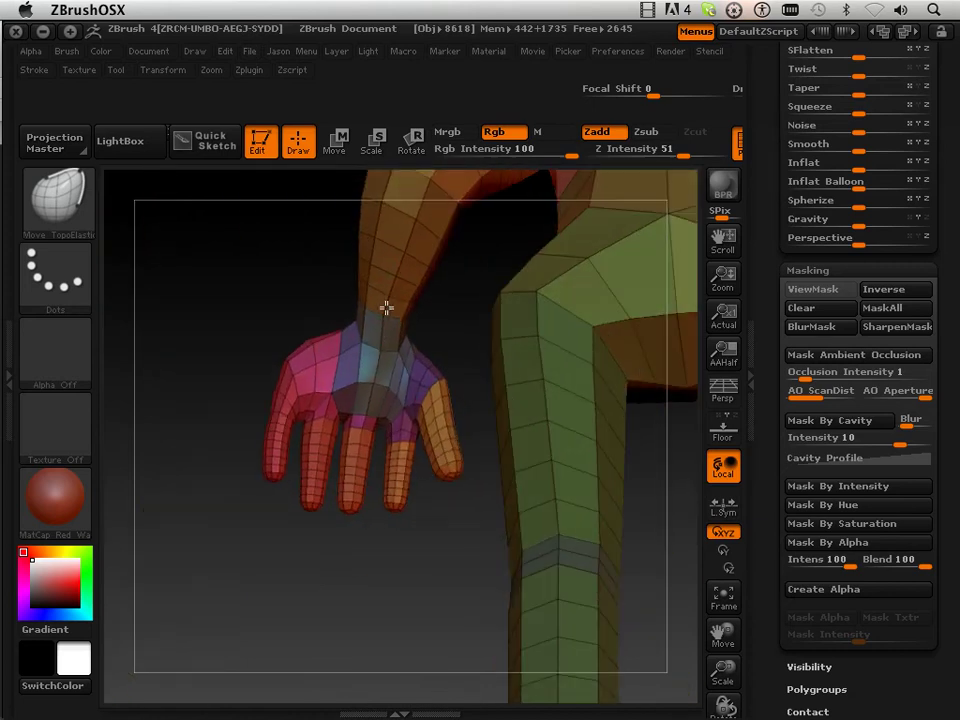
drag(361, 407, 357, 428)
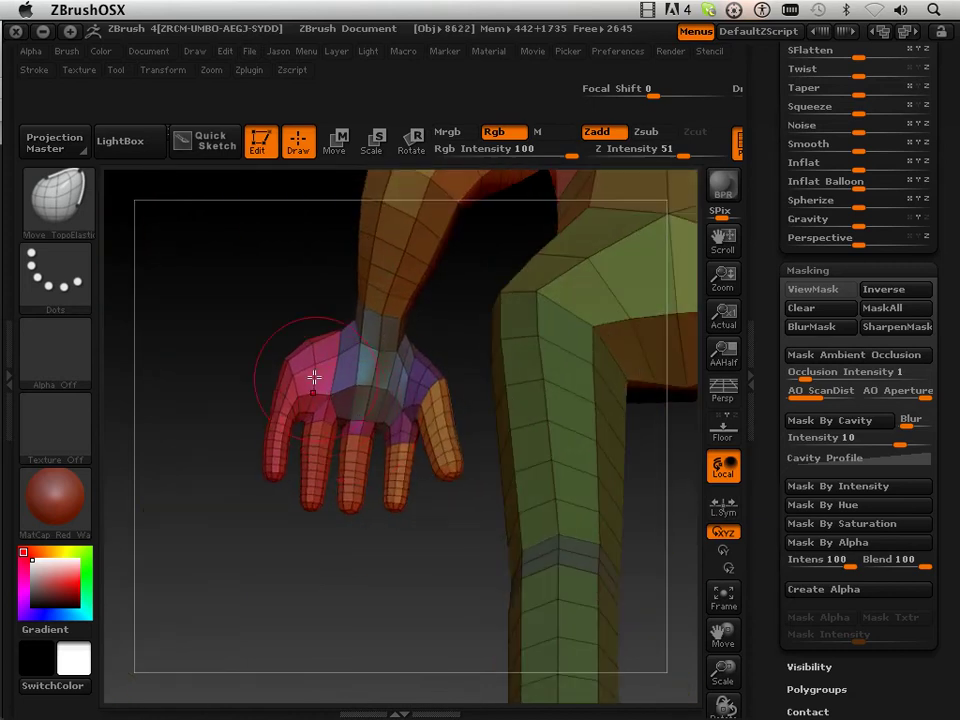
- Pull the inner edge of the wrist up toward the forearm
drag(249, 317, 350, 305)
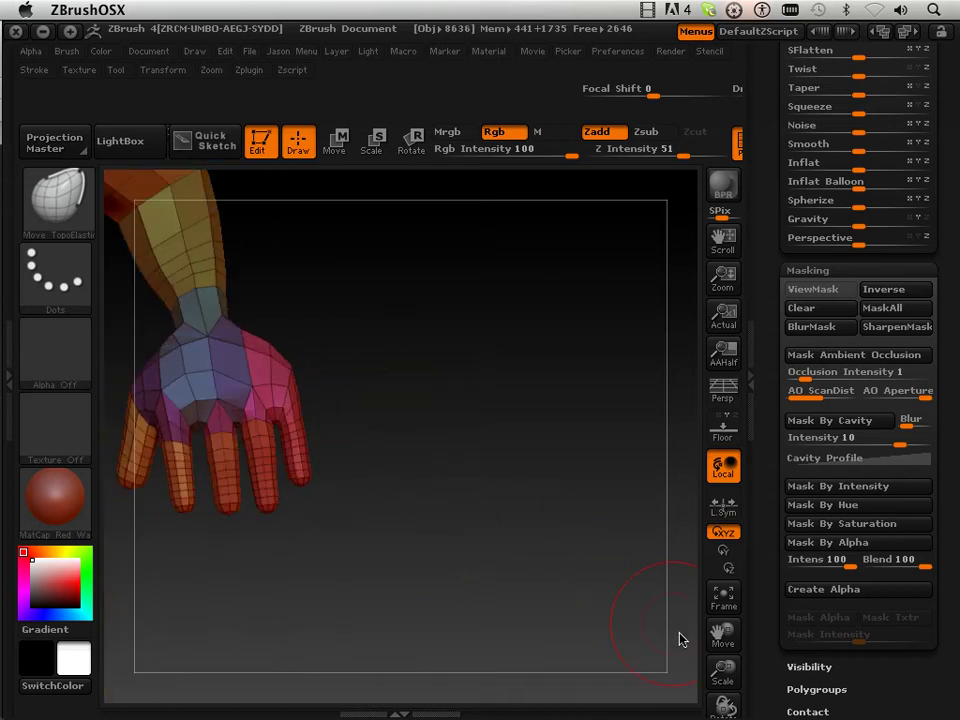
drag(723, 634, 857, 612)
mouse_move(660, 613)
mouse_down()
mouse_move(617, 619)
mouse_move(643, 614)
mouse_up()
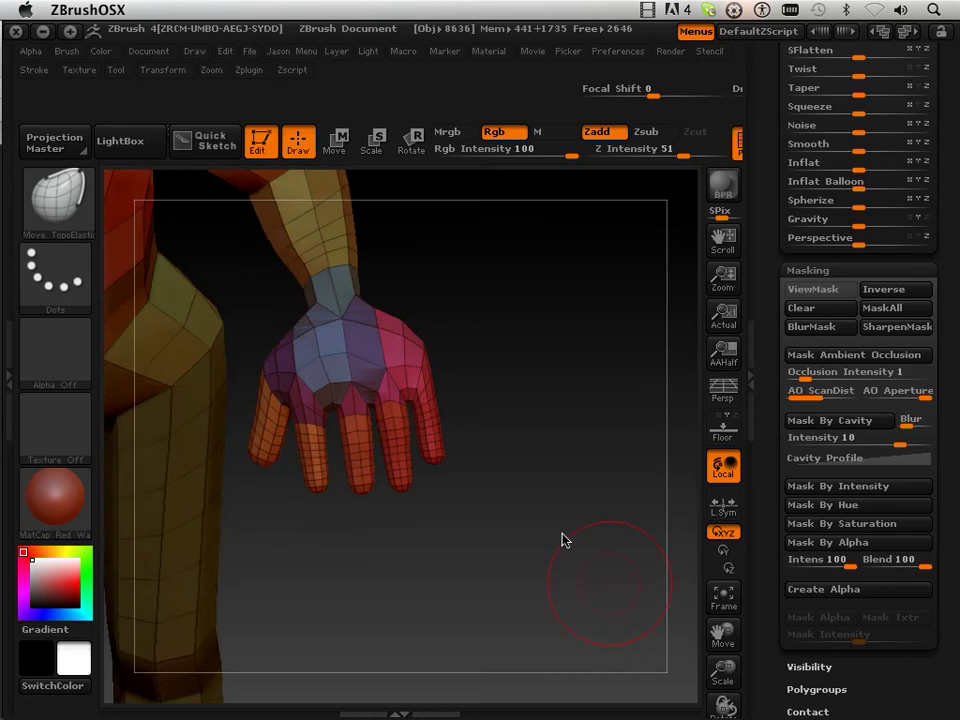
drag(562, 540, 397, 344)
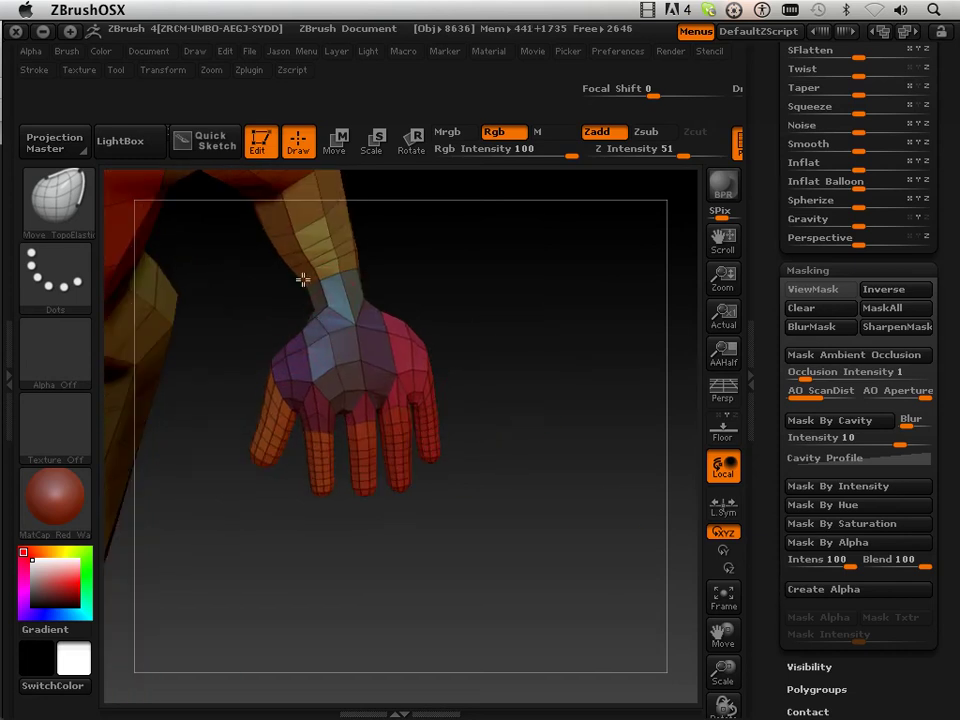
drag(302, 280, 293, 246)
drag(476, 348, 491, 354)
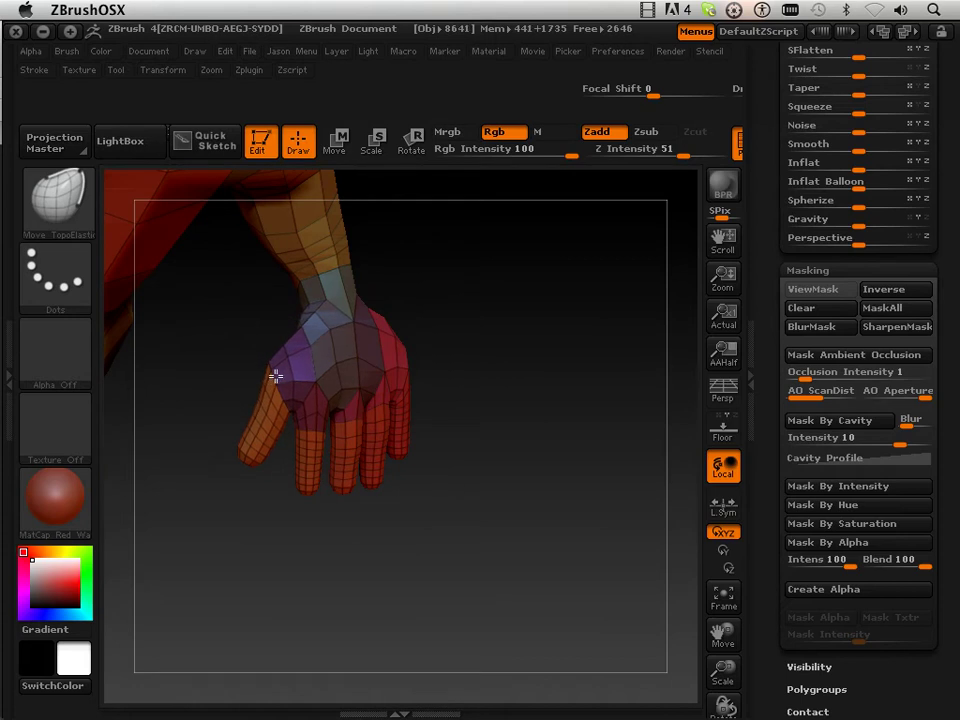
- Nudge the thumb tip and stretch the fingertips outward to lengthen the fingers
drag(243, 456, 253, 466)
drag(440, 436, 482, 379)
drag(506, 459, 500, 474)
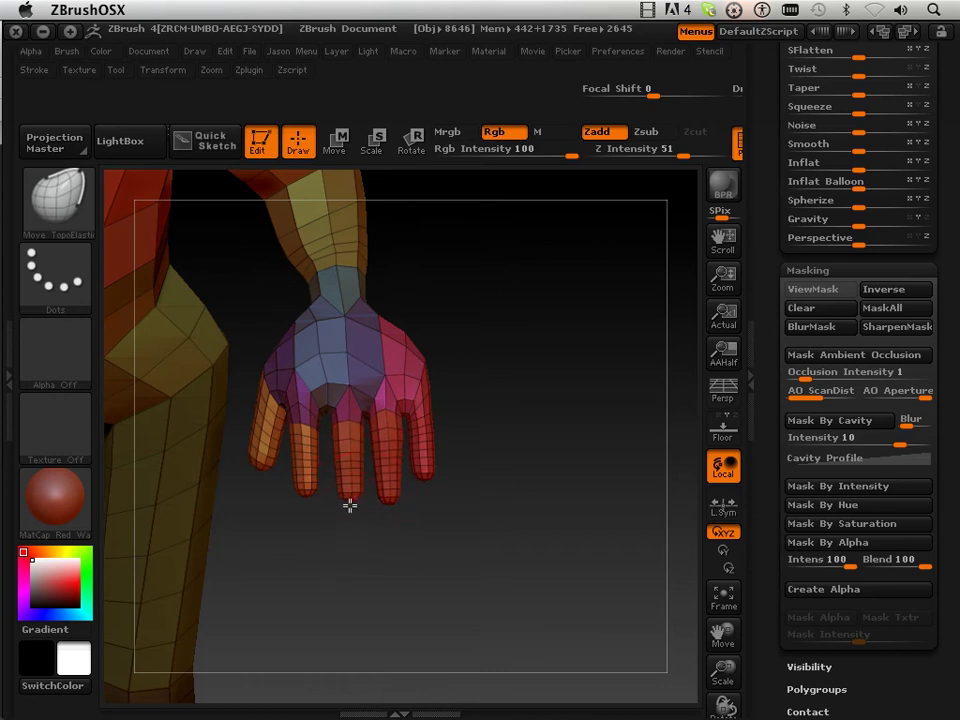
drag(349, 505, 348, 519)
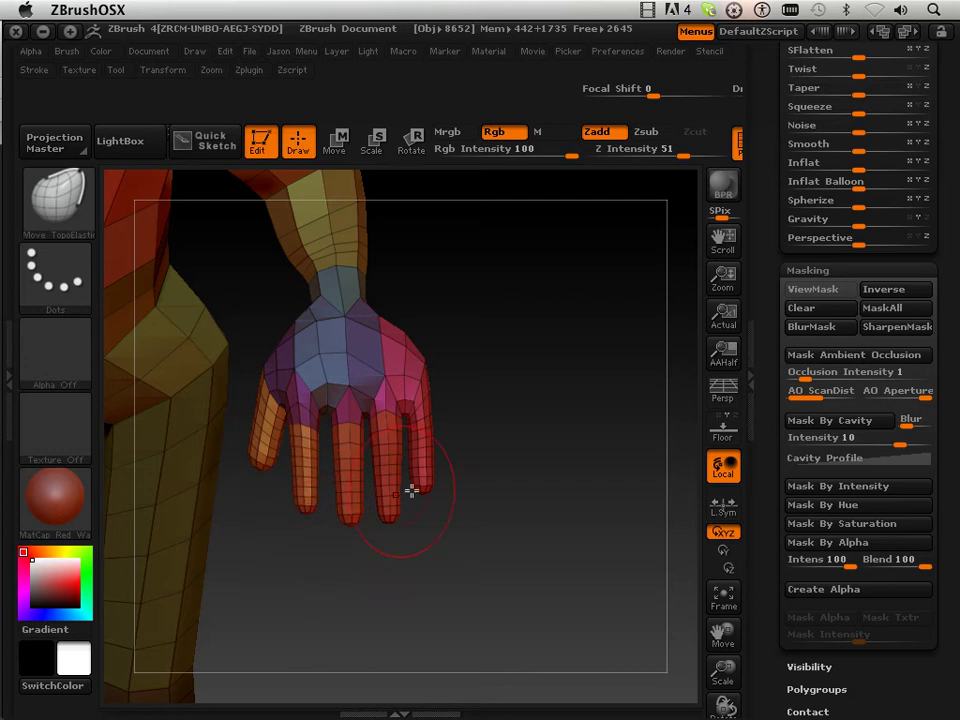
- Push the outer contour of the lower forearm inward to refine its taper into the wrist
drag(720, 634, 740, 693)
drag(590, 461, 572, 458)
drag(411, 366, 394, 367)
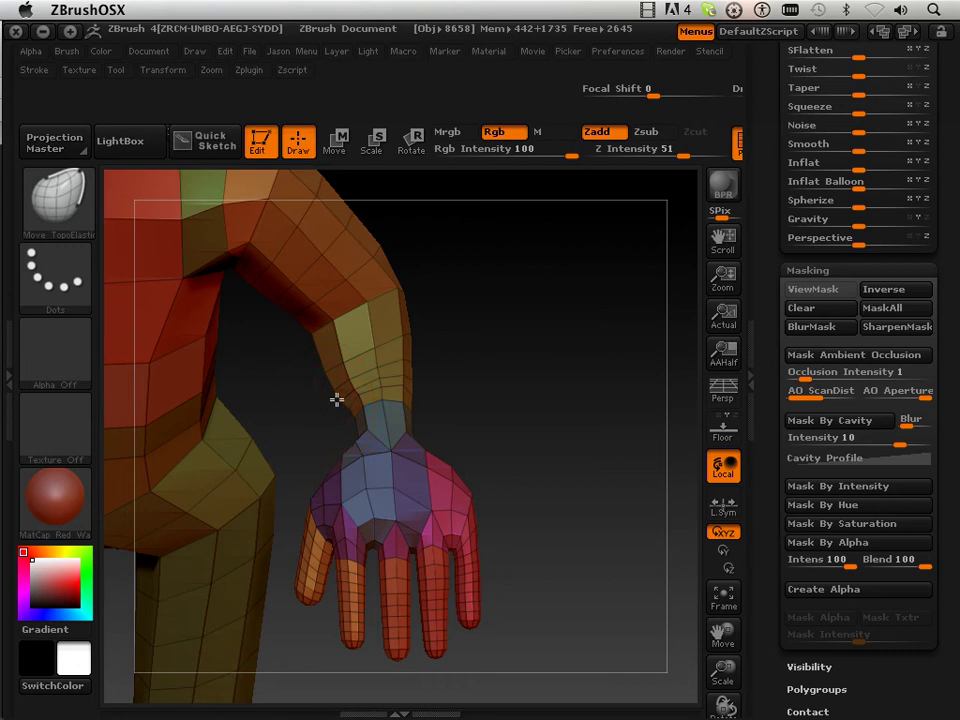
mouse_move(512, 366)
mouse_down()
mouse_move(457, 331)
mouse_move(497, 349)
mouse_move(506, 366)
mouse_up()
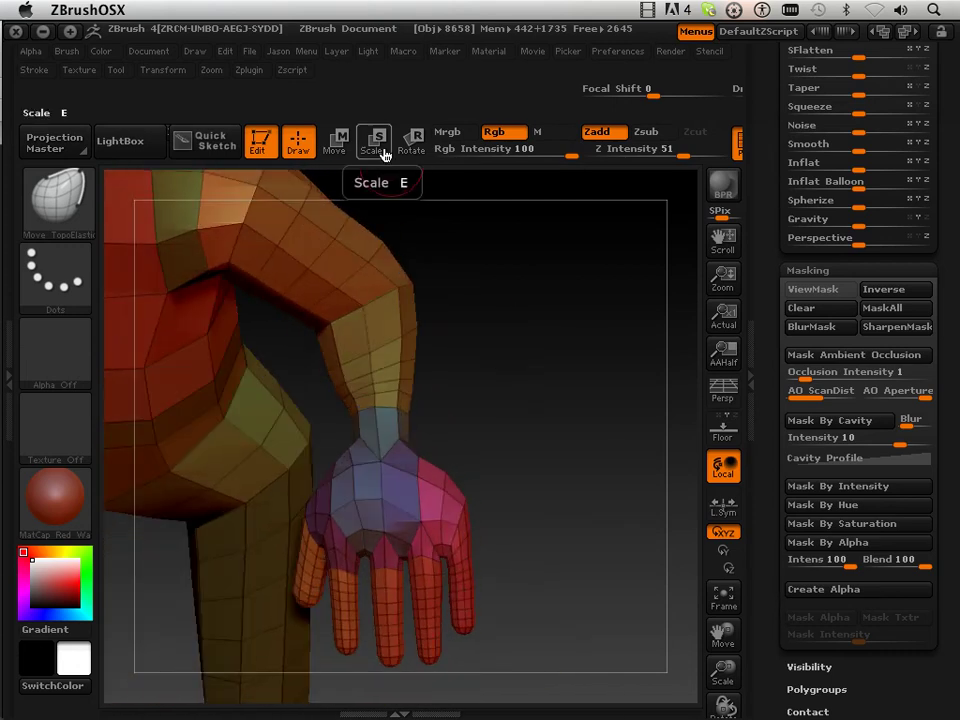
- Mask the body and forearms topologically in Transpose Scale mode, leaving the hands free, and sharpen the mask
click(389, 155)
ctrl+drag(362, 305, 405, 546)
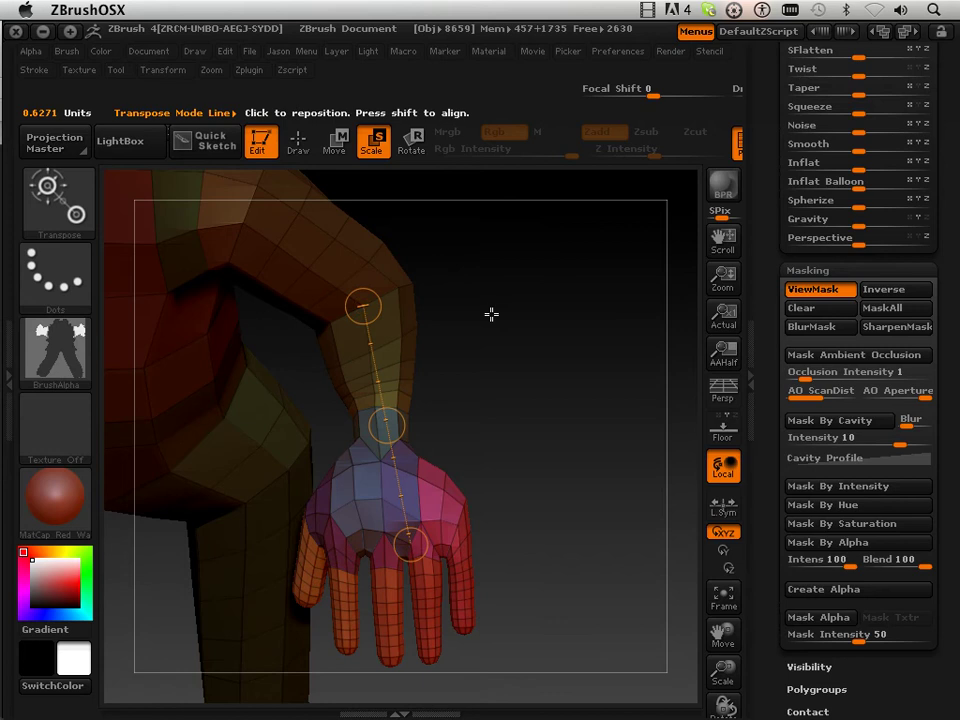
click(890, 330)
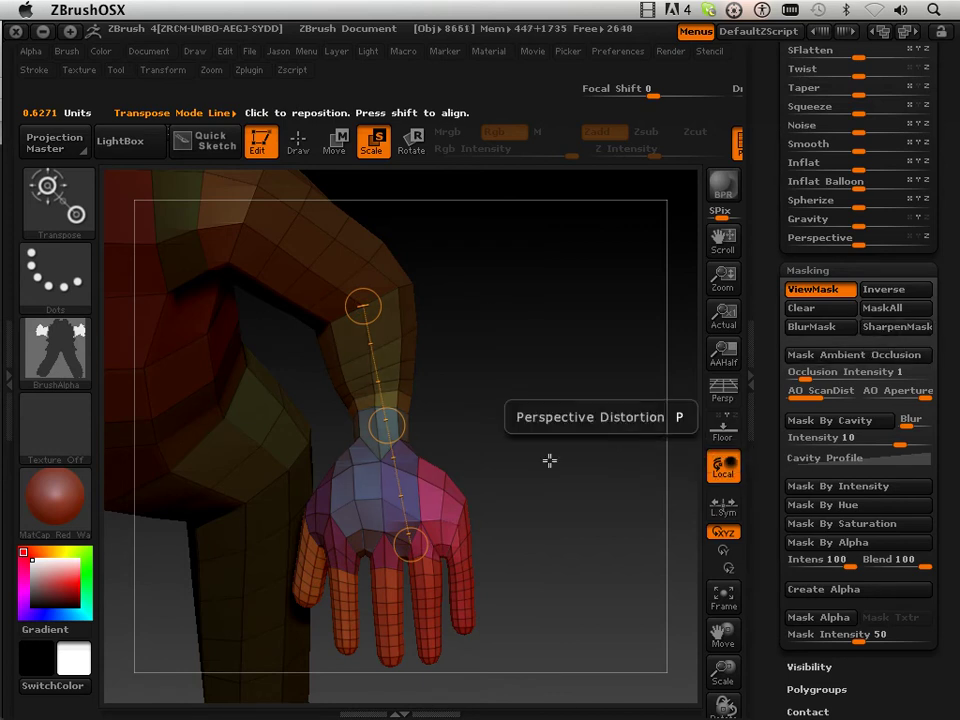
drag(397, 344, 414, 557)
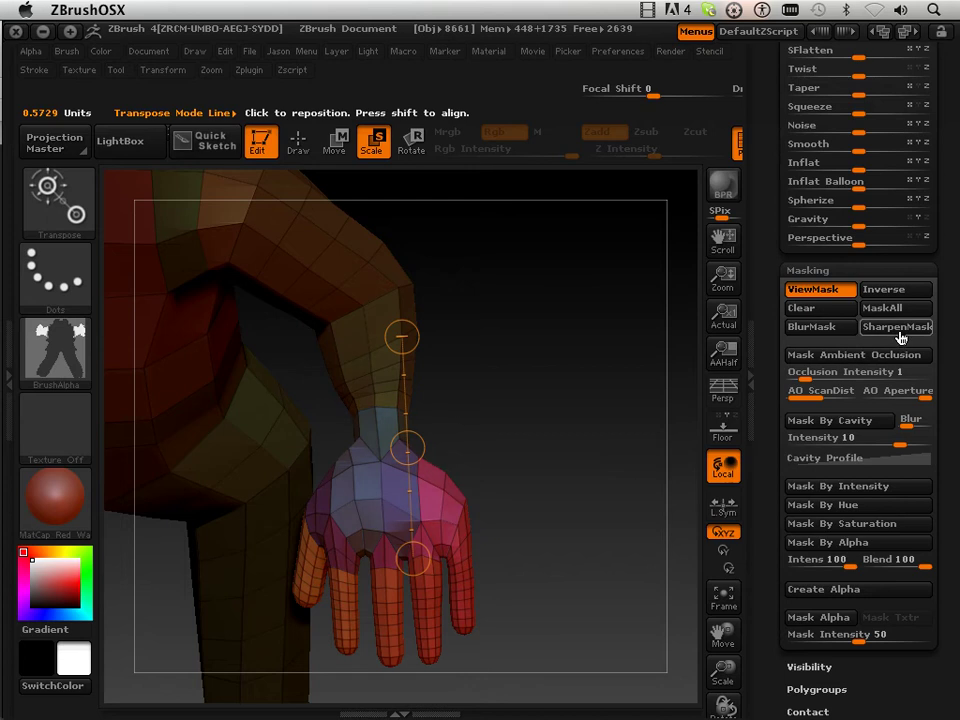
- Store the current hand mask as an alpha with Create Alpha
drag(552, 459, 556, 458)
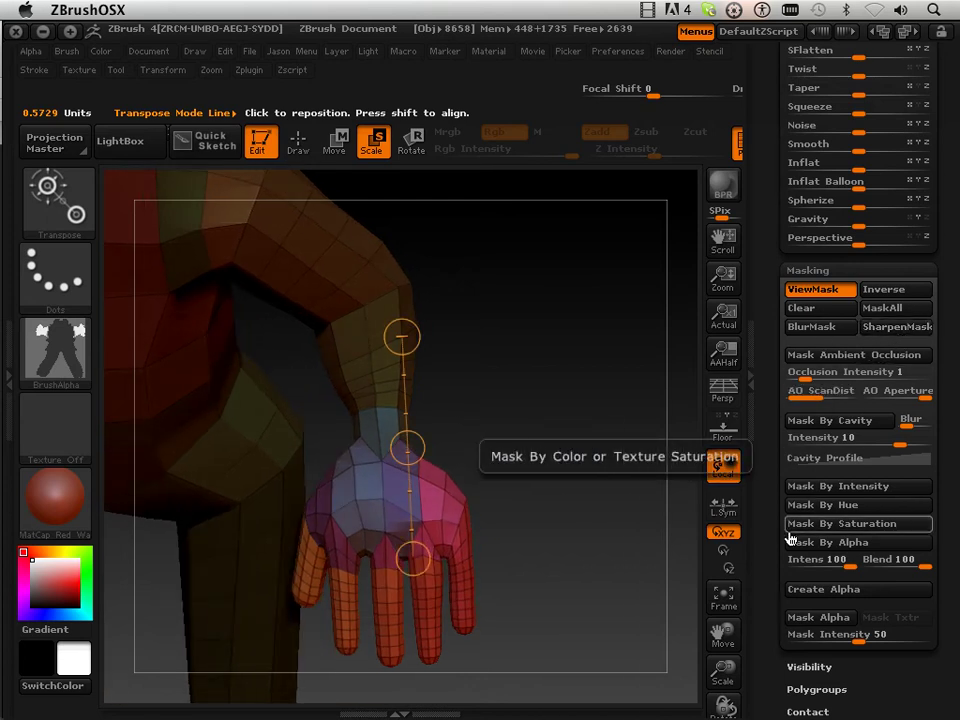
drag(770, 534, 768, 469)
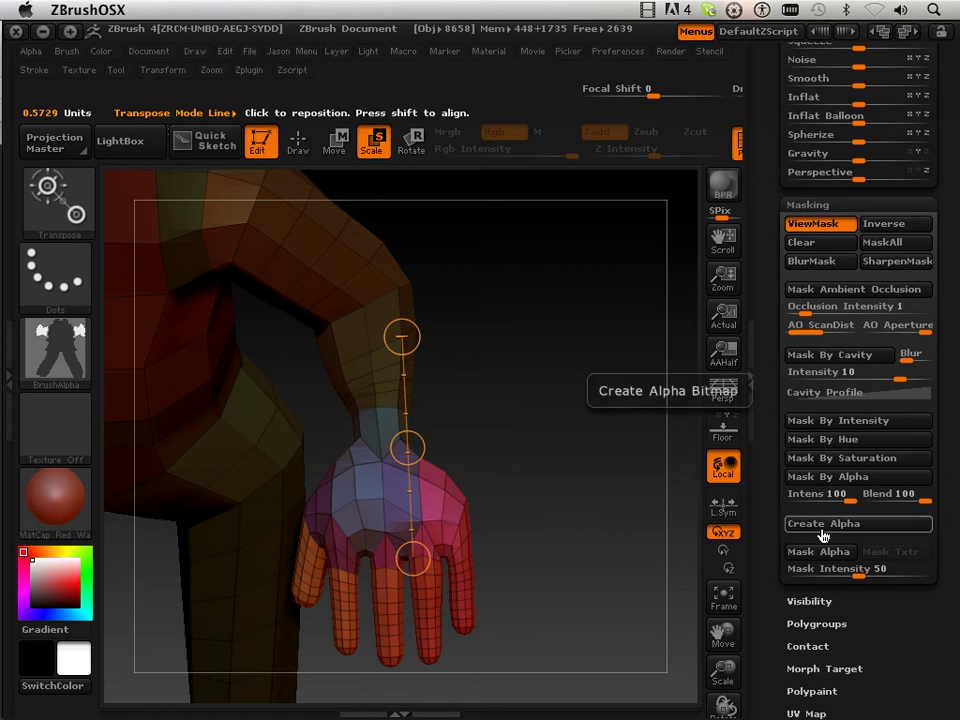
click(823, 523)
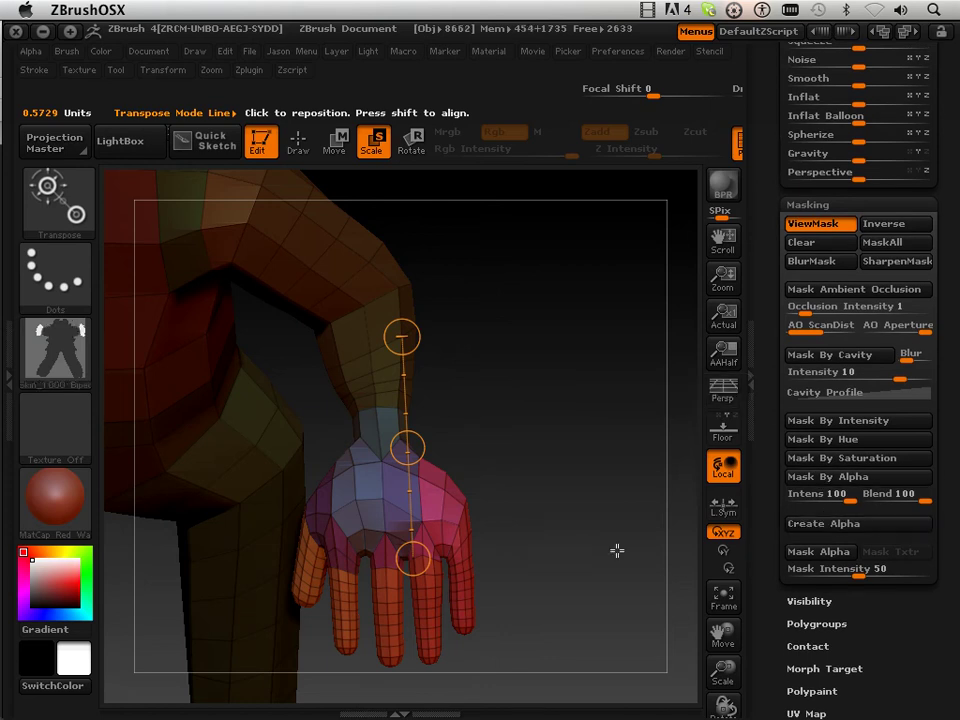
- Scale the unmasked hands down with a Transpose line drawn from the wrist to the fingertips
drag(574, 524, 546, 515)
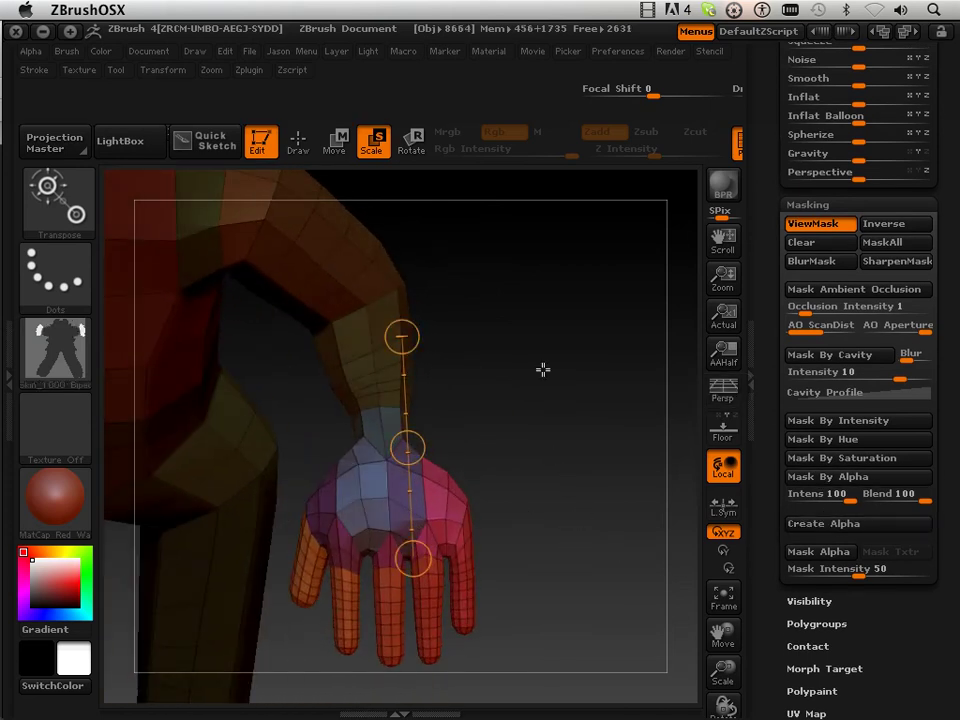
drag(403, 437, 408, 637)
key(ctrl+z)
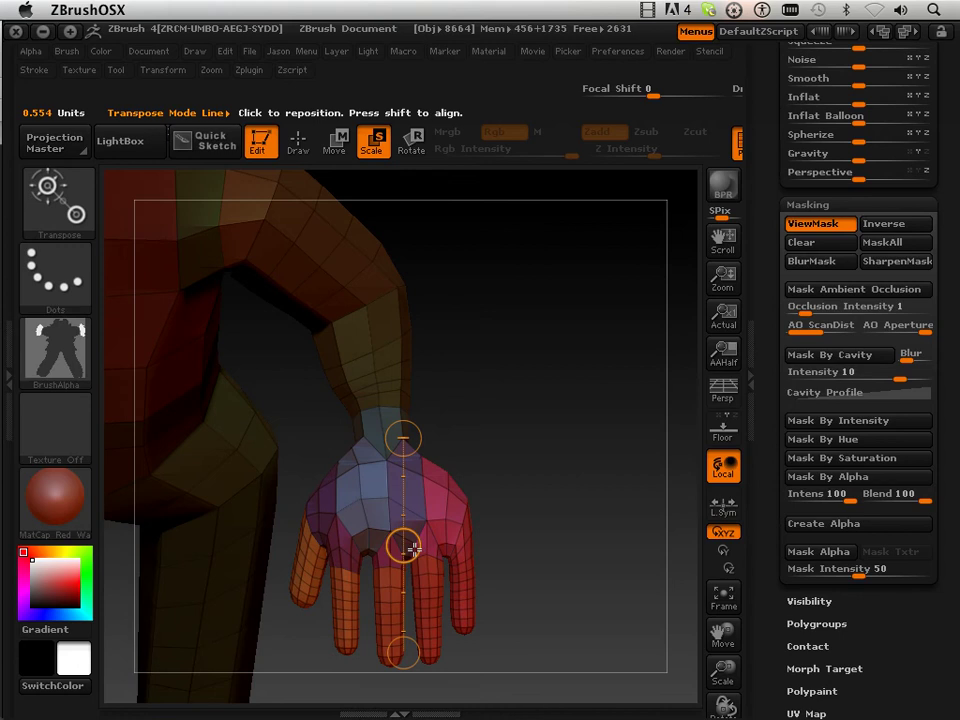
drag(404, 544, 399, 538)
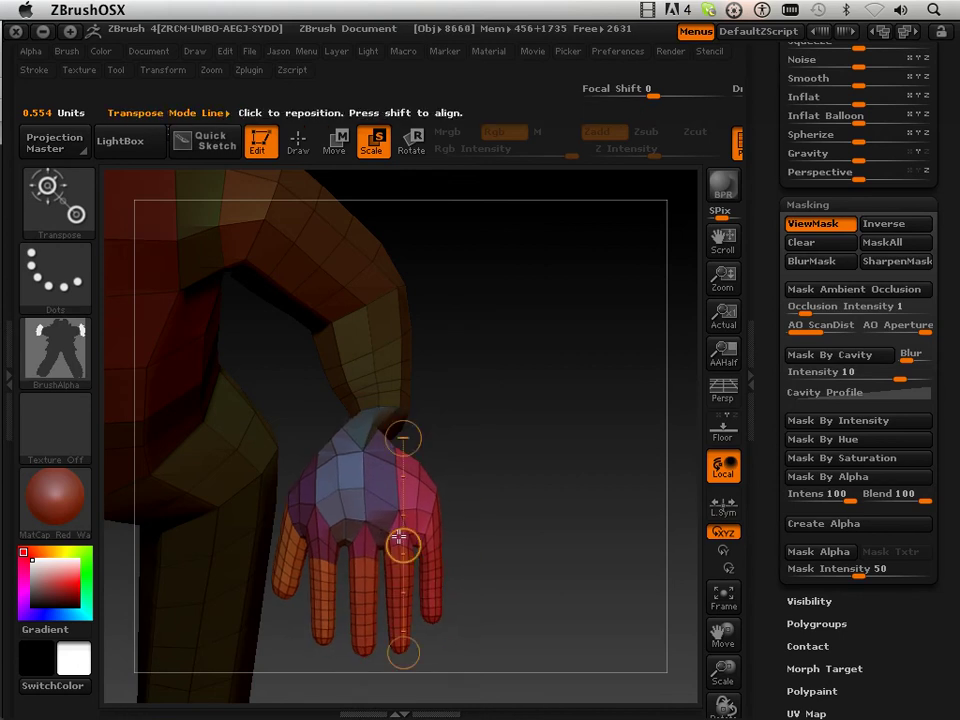
key(ctrl+z)
- Move the scaled hands back up toward the ends of the forearms with Transpose Move
drag(497, 500, 411, 508)
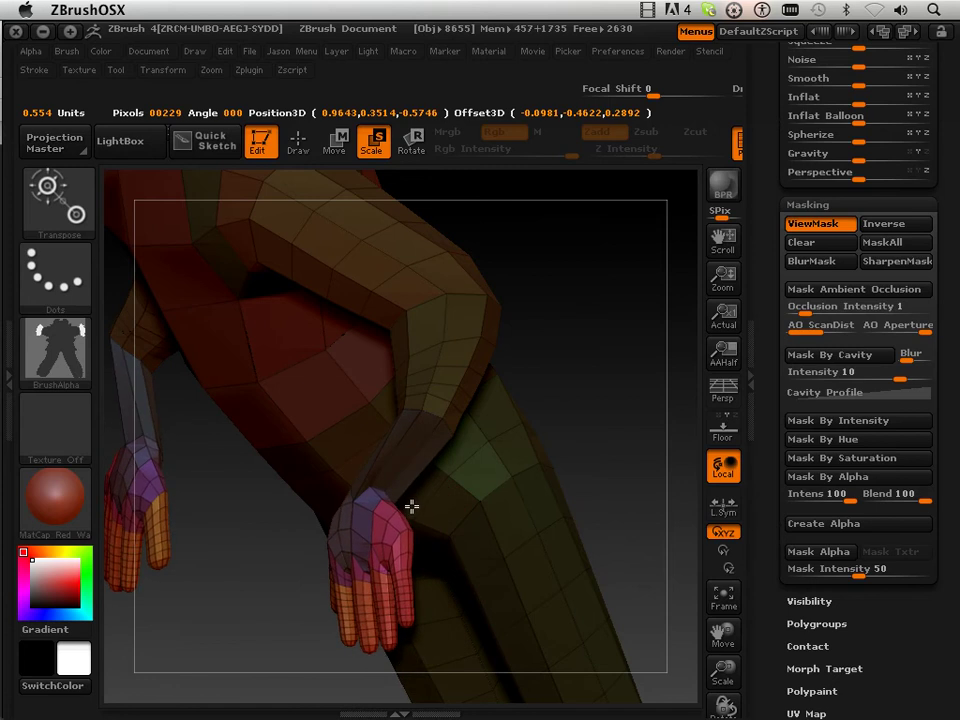
drag(552, 430, 635, 432)
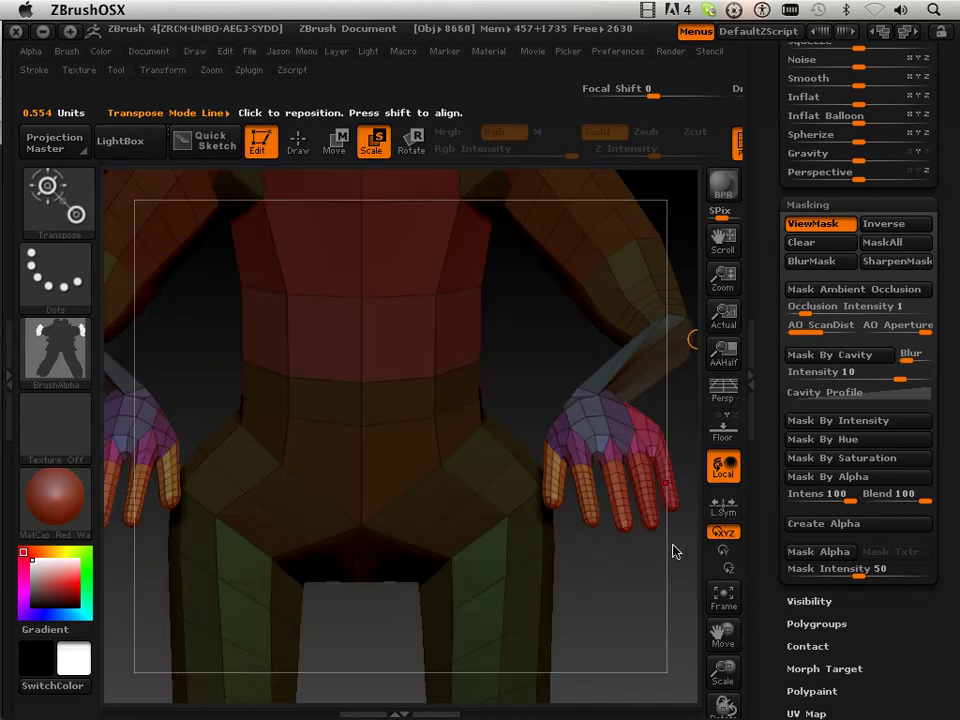
drag(673, 551, 664, 682)
alt+drag(698, 611, 661, 587)
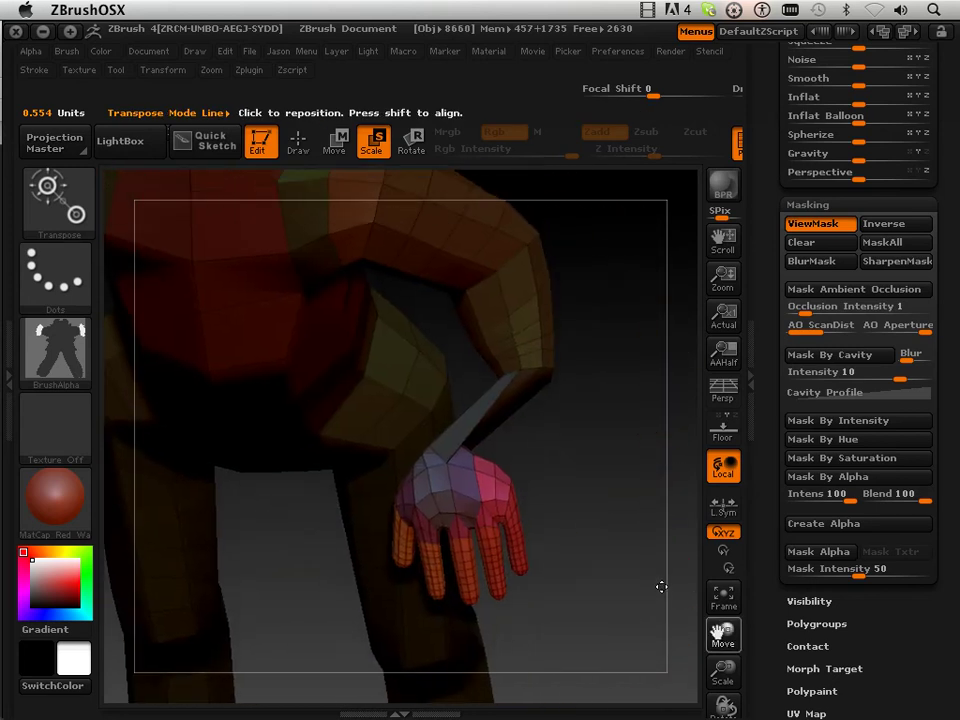
click(334, 141)
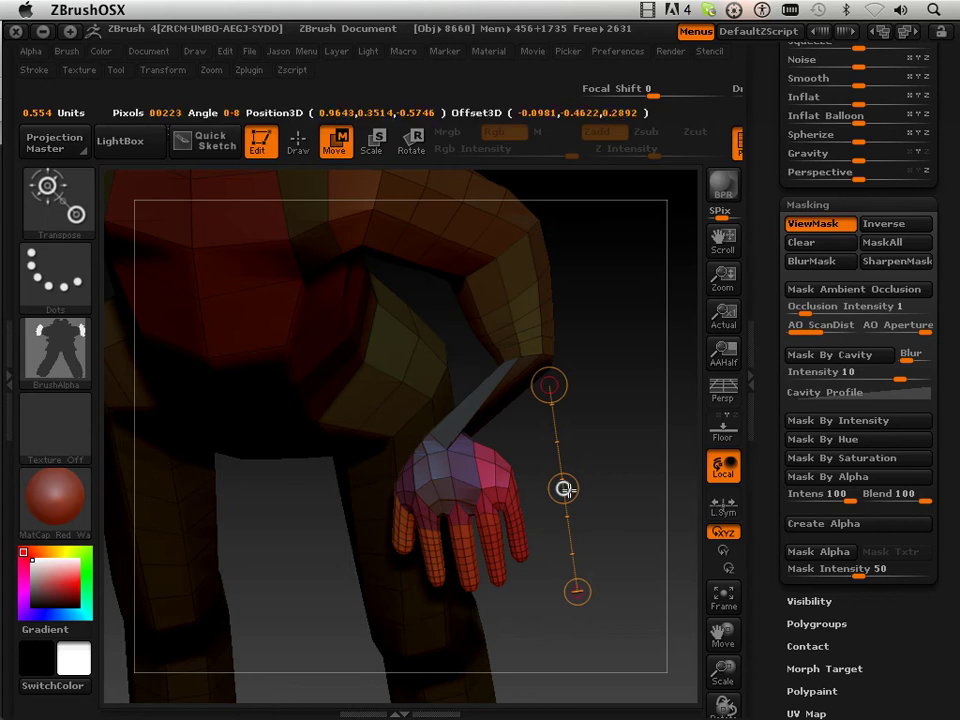
drag(564, 488, 577, 422)
- Align the hands with the forearms from the side and front so the wrists join smoothly
drag(676, 537, 547, 561)
drag(722, 636, 868, 688)
click(360, 461)
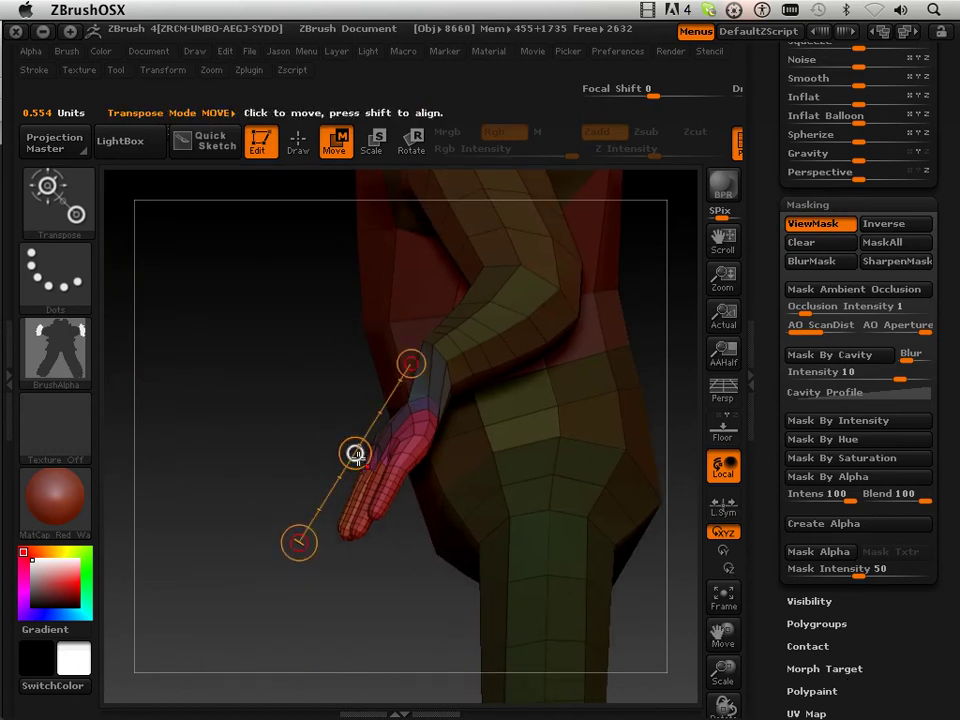
drag(356, 454, 338, 430)
drag(262, 437, 288, 432)
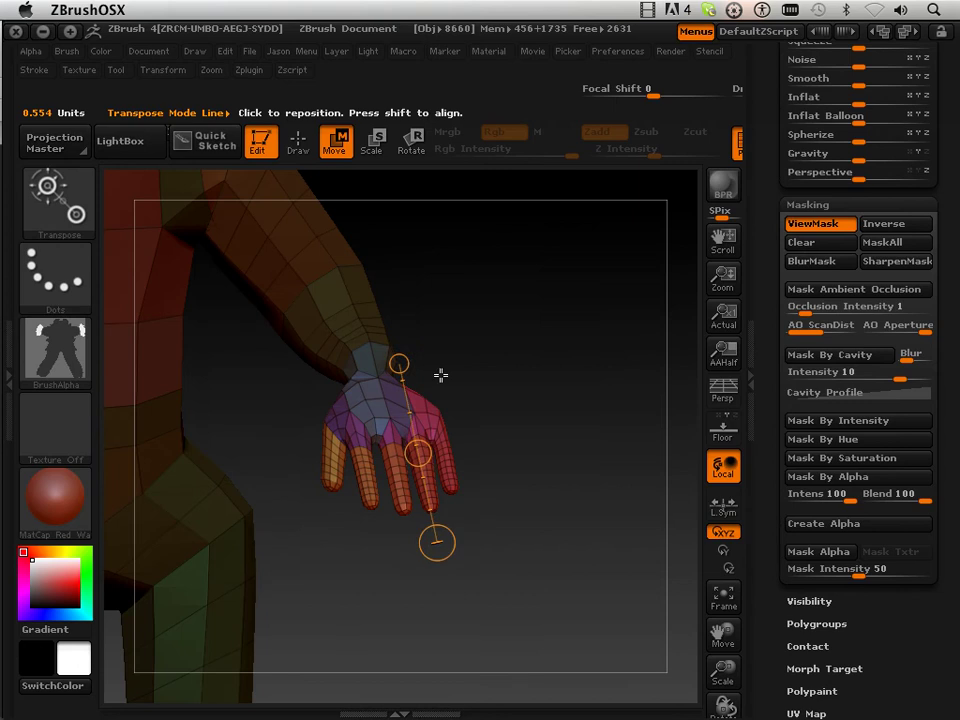
drag(441, 375, 414, 467)
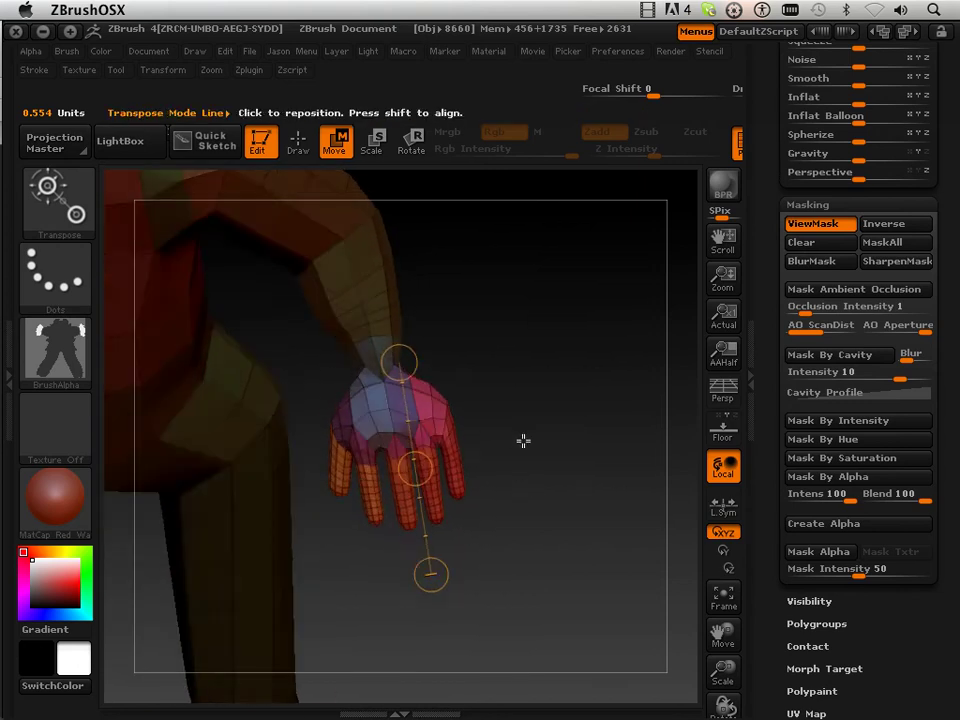
mouse_move(523, 440)
mouse_down()
mouse_move(525, 418)
mouse_move(527, 454)
mouse_move(540, 449)
mouse_up()
drag(563, 387, 553, 416)
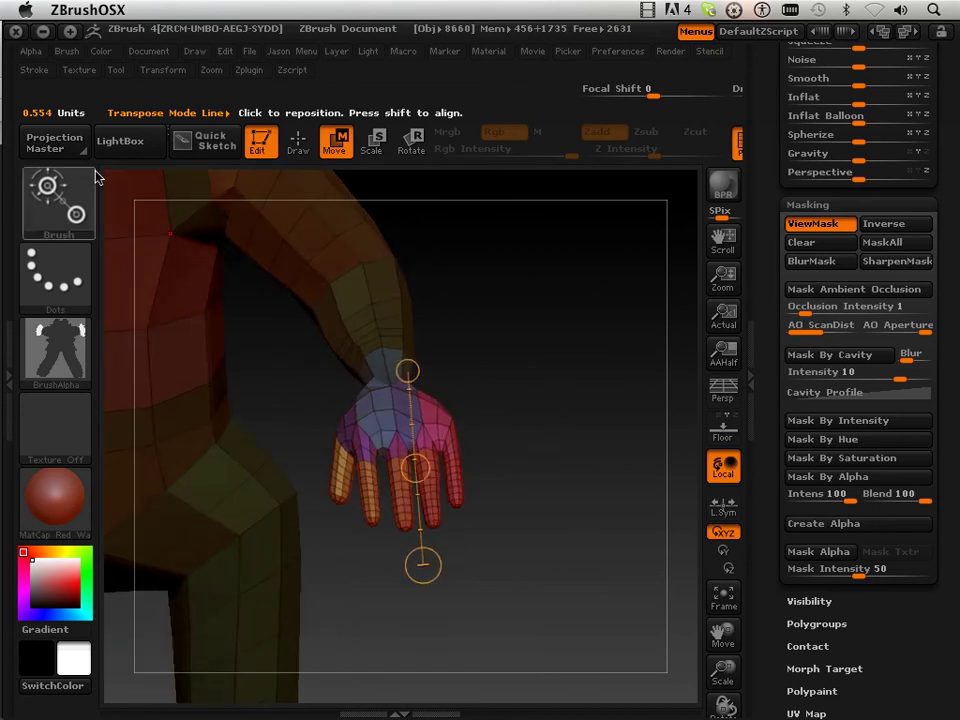
- Return to Draw mode with the topological move brush and clear the mask from the body
click(297, 143)
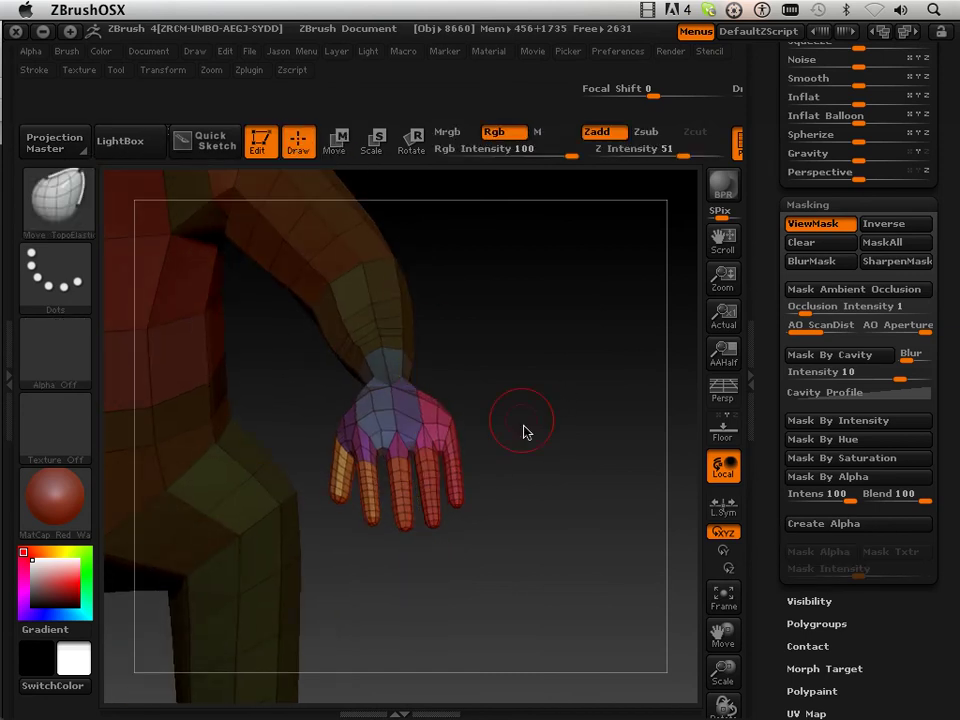
click(801, 242)
drag(606, 362, 533, 426)
drag(669, 588, 463, 432)
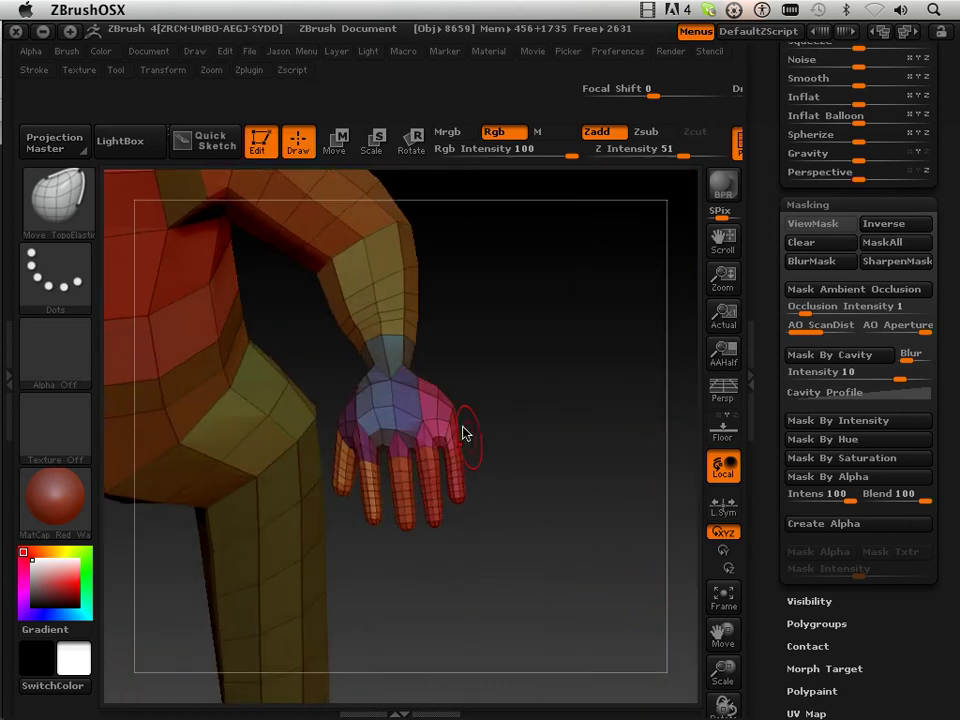
- Examine the resized hands and the whole body's proportions from the front and from above
mouse_move(566, 485)
mouse_down()
mouse_move(570, 503)
mouse_move(573, 486)
mouse_up()
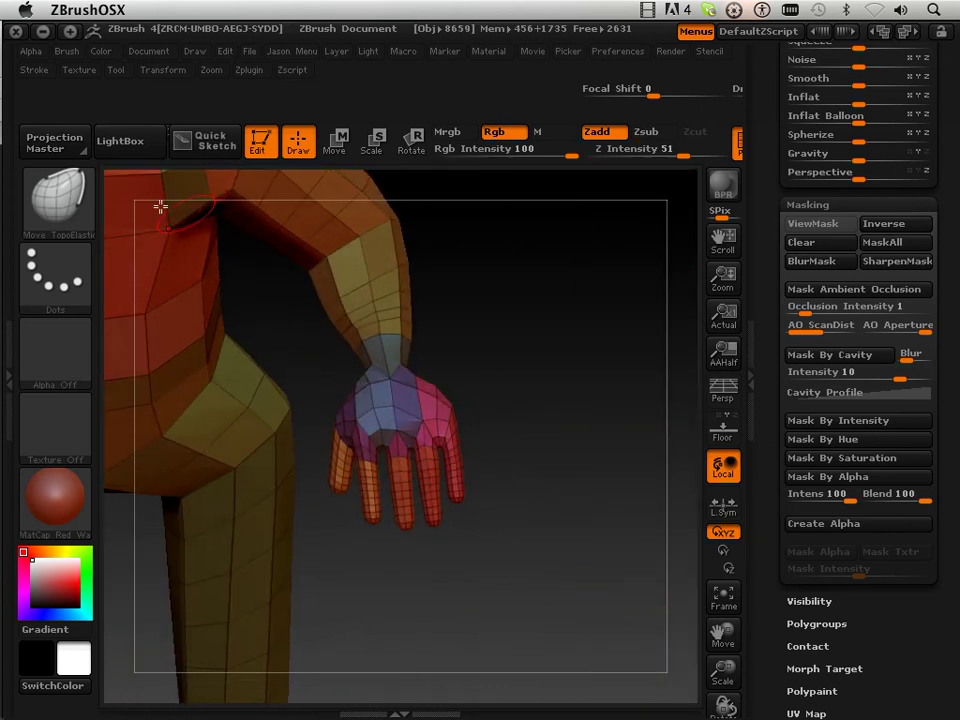
click(67, 220)
click(357, 281)
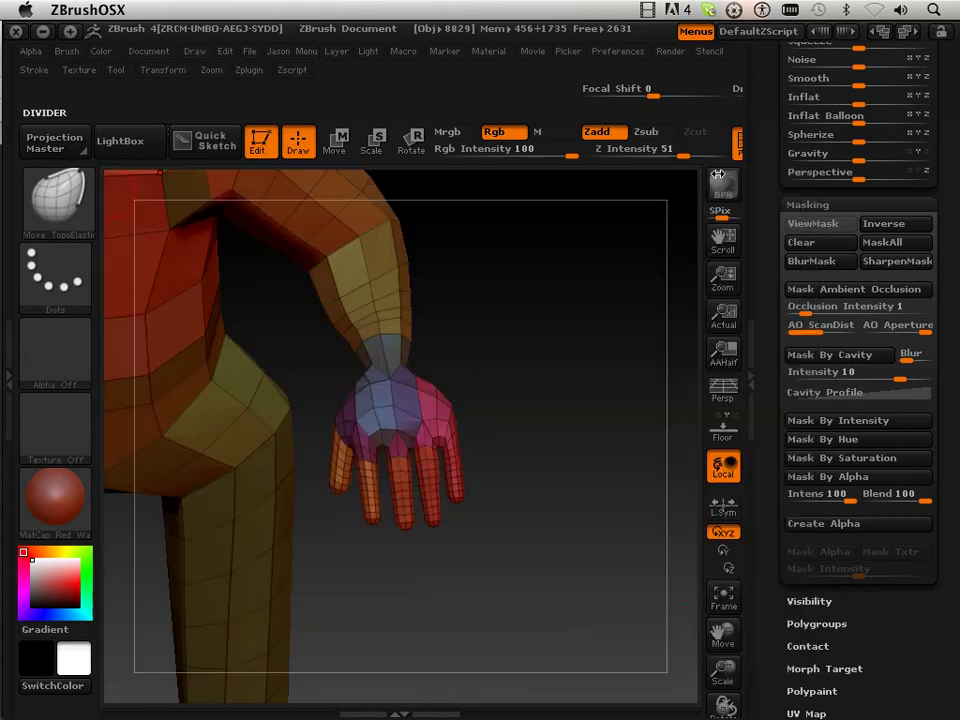
drag(723, 633, 690, 594)
drag(644, 556, 606, 506)
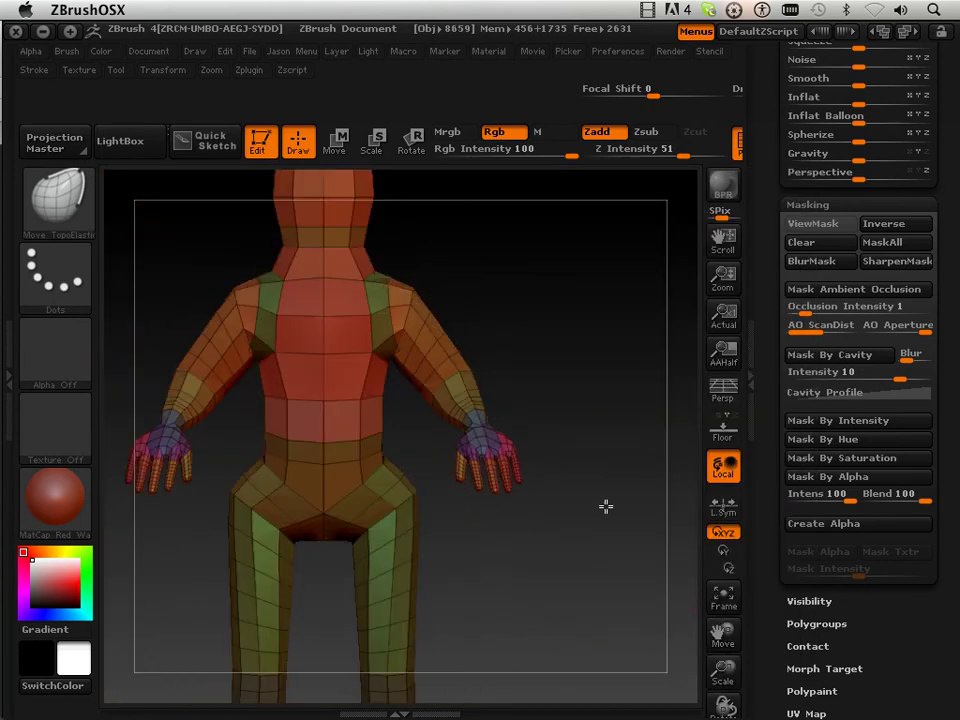
drag(578, 440, 545, 465)
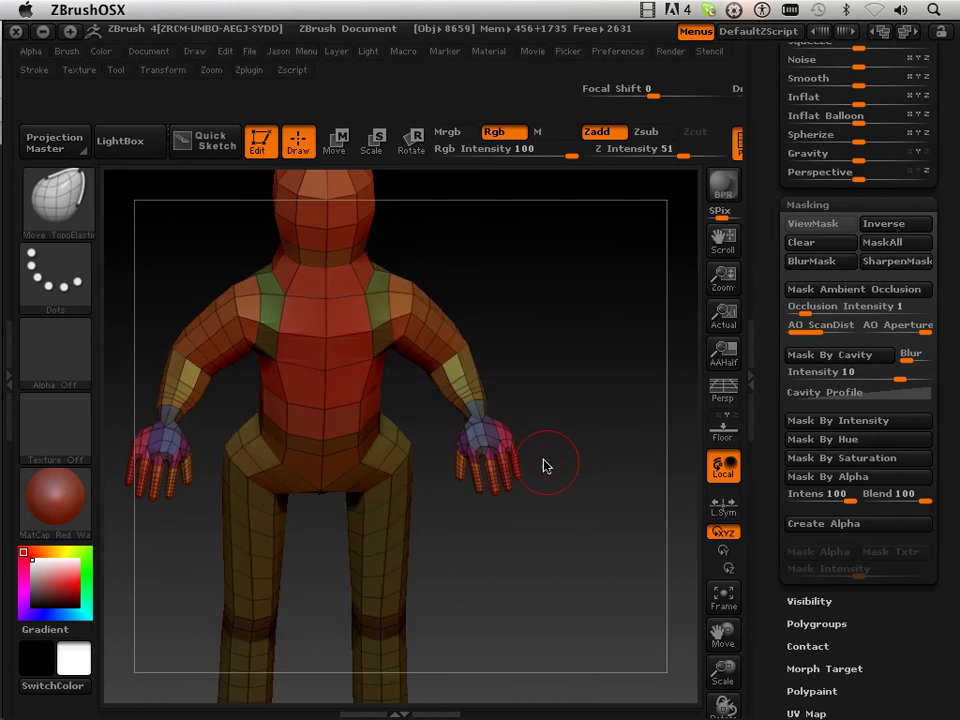
drag(552, 384, 572, 328)
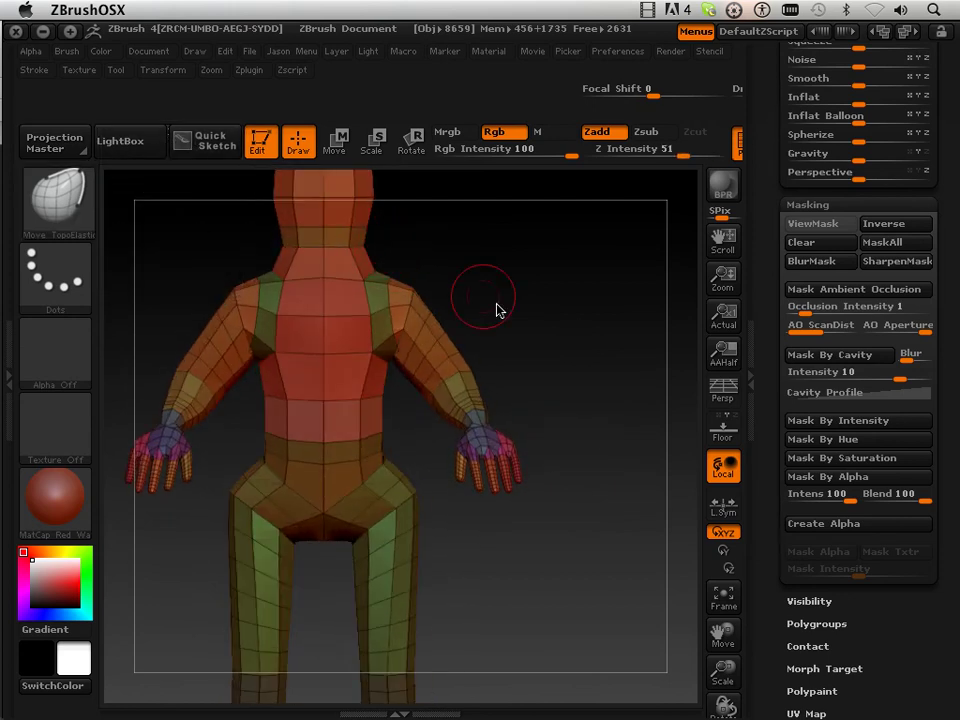
- Slim the neck with the topological move brush, judging its shape from the front and side
drag(733, 625, 605, 541)
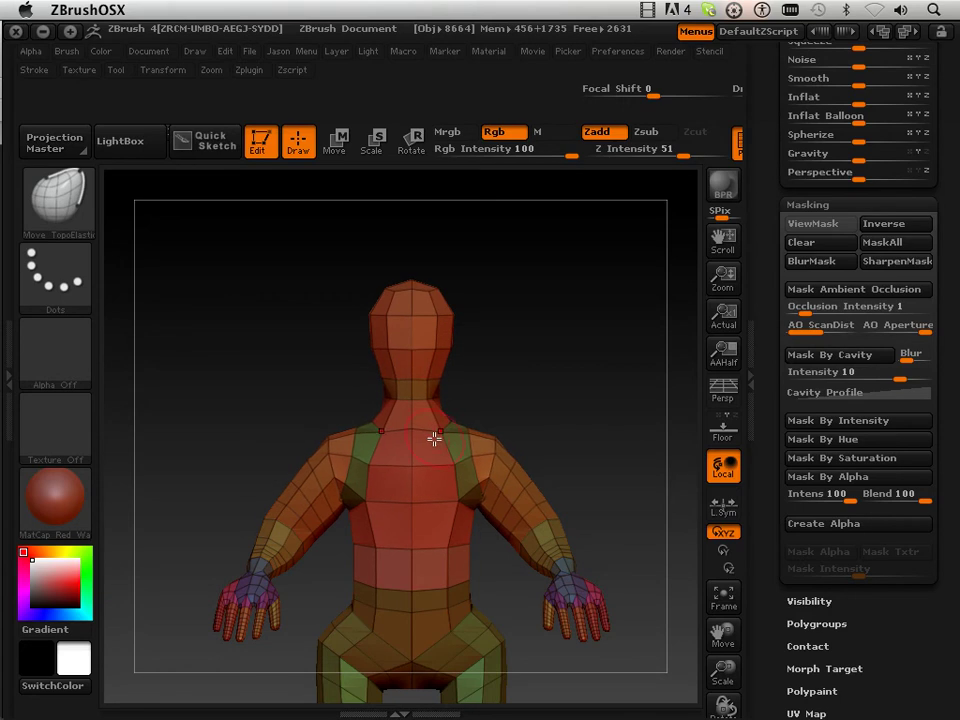
drag(499, 396, 443, 404)
drag(518, 387, 480, 396)
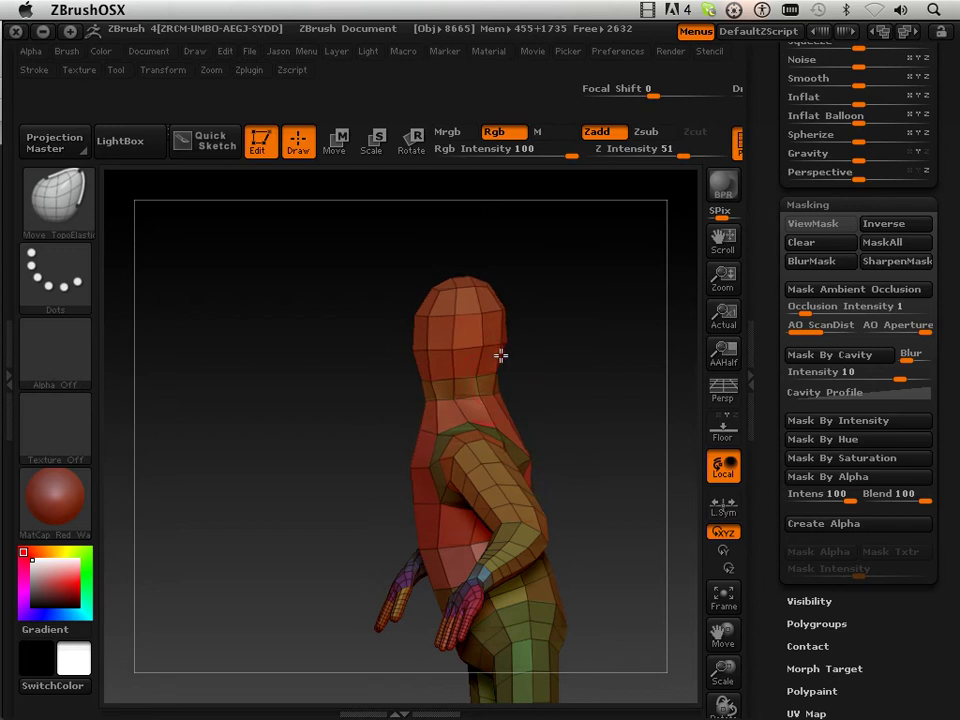
mouse_move(378, 405)
mouse_down()
mouse_move(231, 431)
mouse_move(371, 399)
mouse_move(381, 411)
mouse_move(332, 426)
mouse_up()
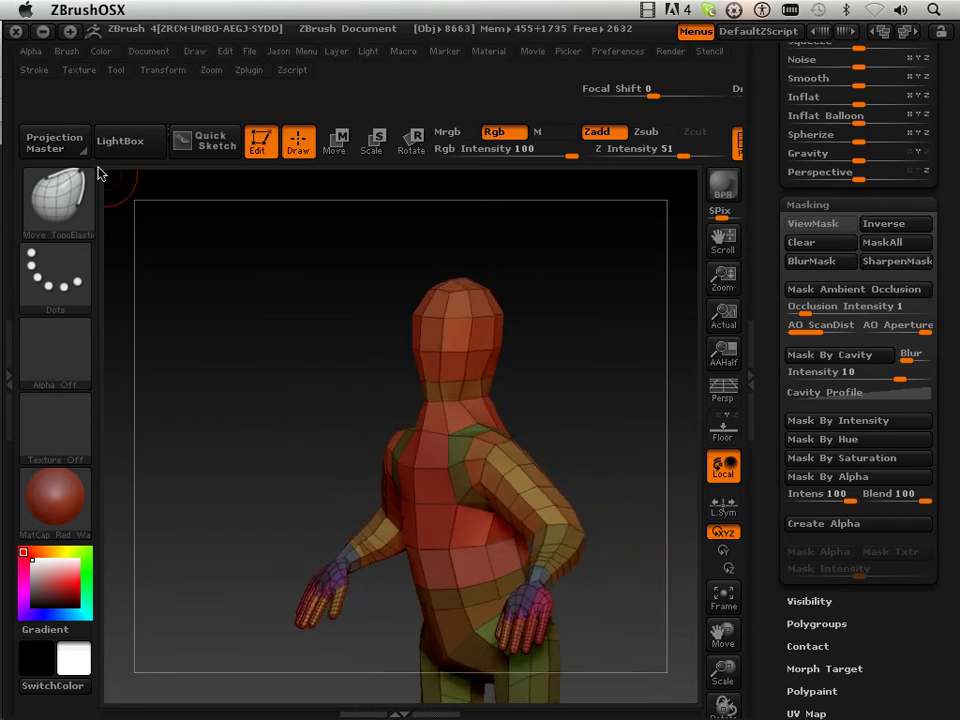
- Shrink the neck with the Inflat brush set to Zsub at Z Intensity 10, and smooth it around its base
click(58, 198)
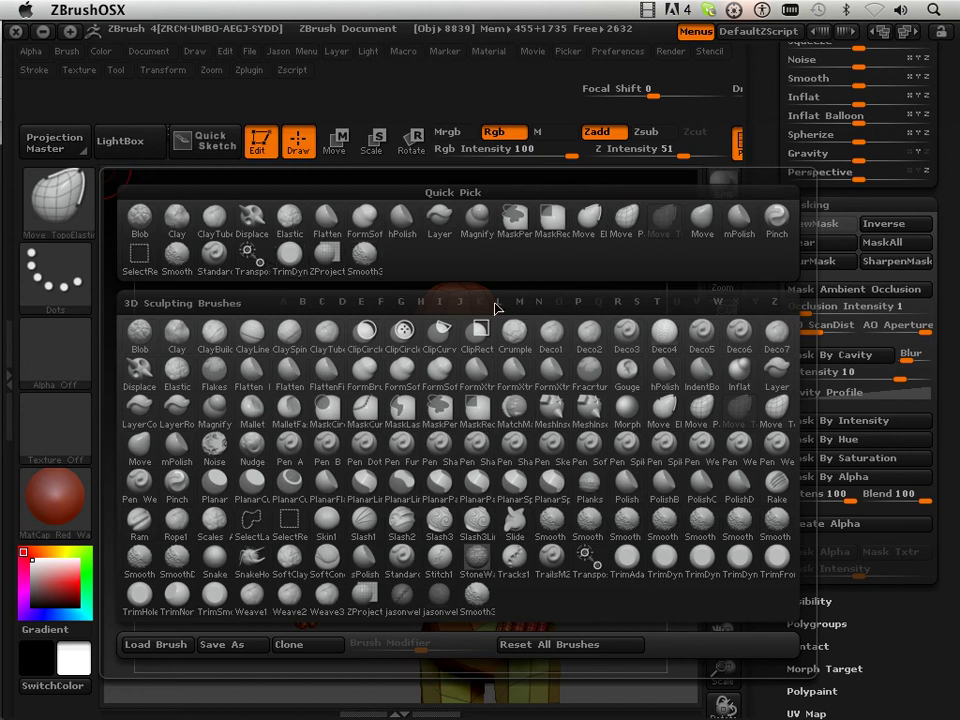
click(440, 303)
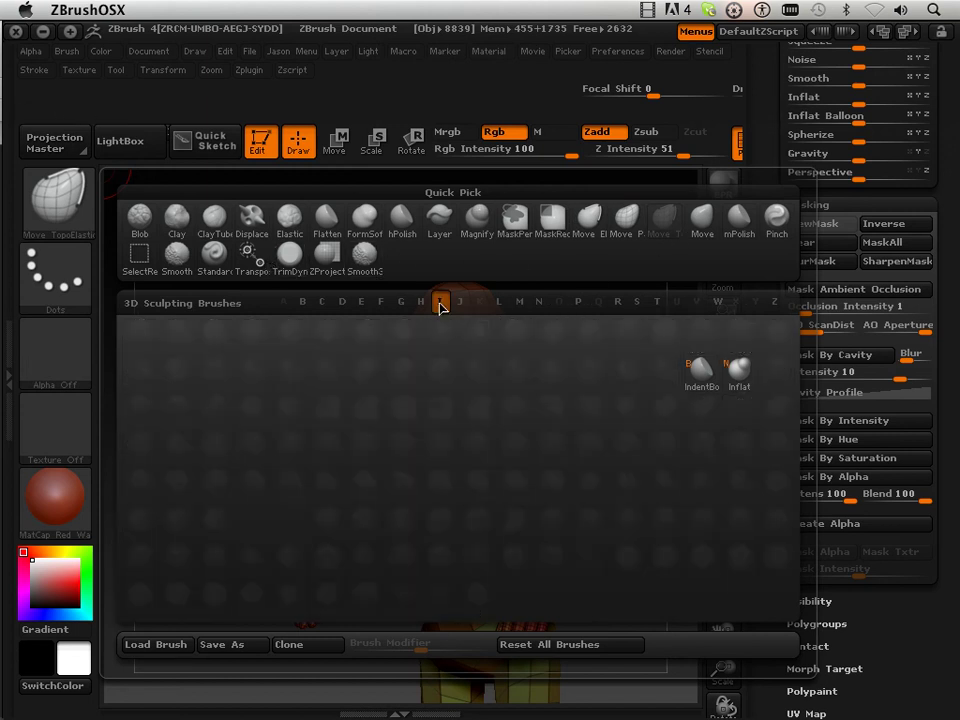
click(742, 375)
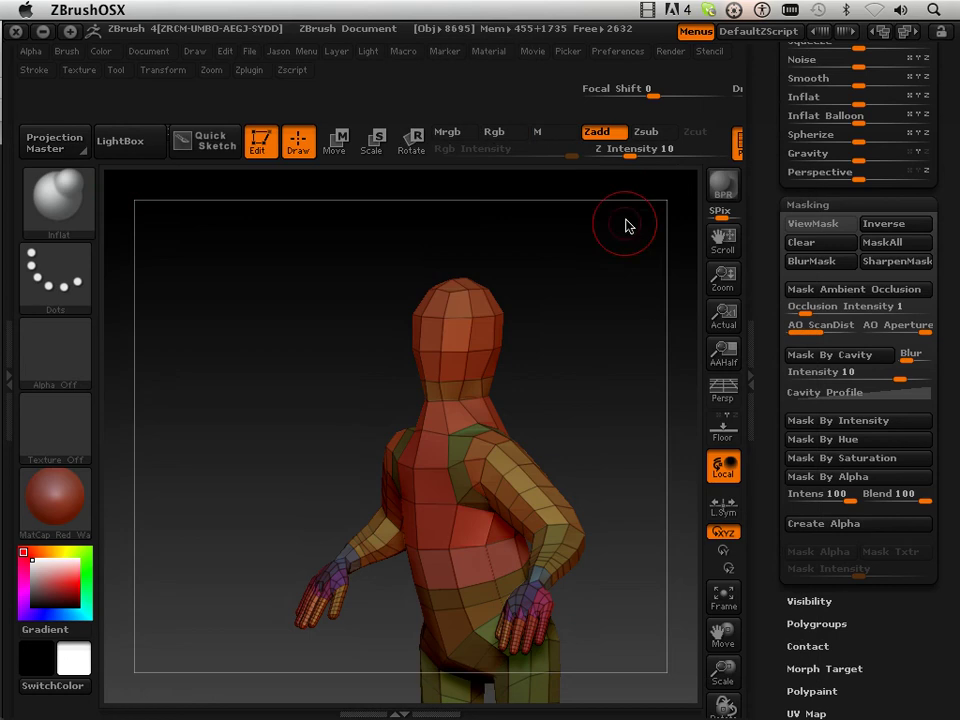
click(645, 135)
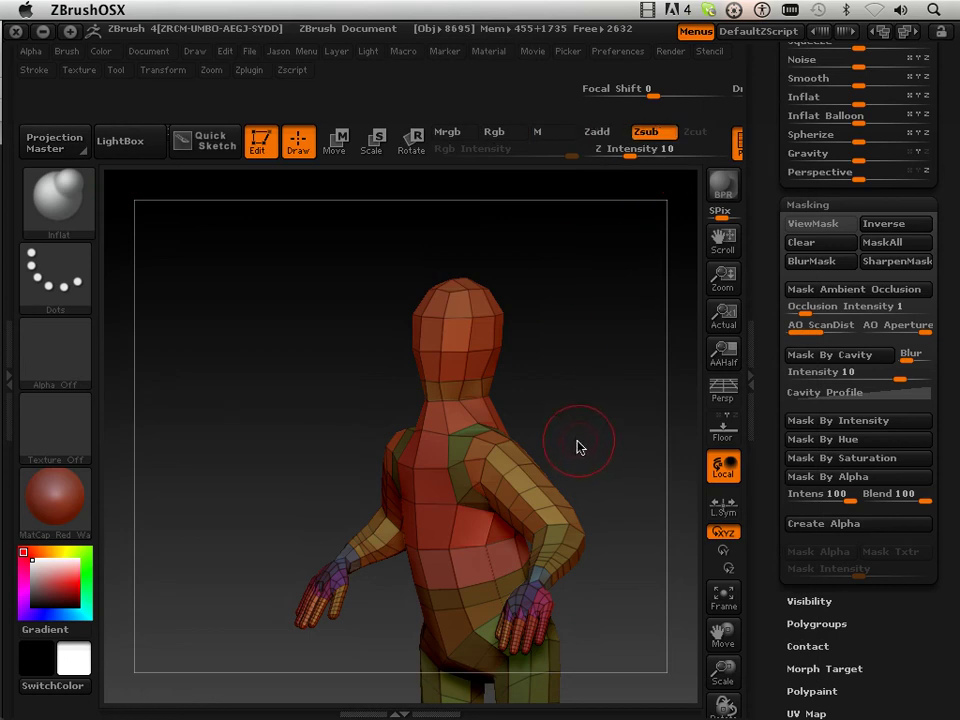
mouse_move(579, 446)
mouse_down()
mouse_move(571, 416)
mouse_move(551, 410)
mouse_up()
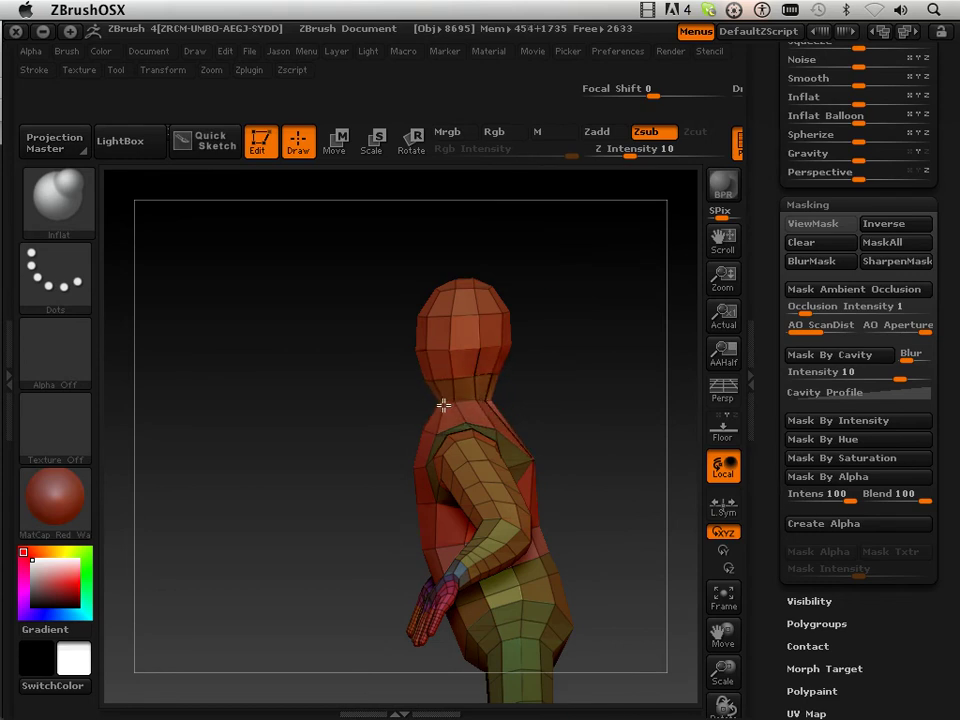
drag(450, 405, 484, 388)
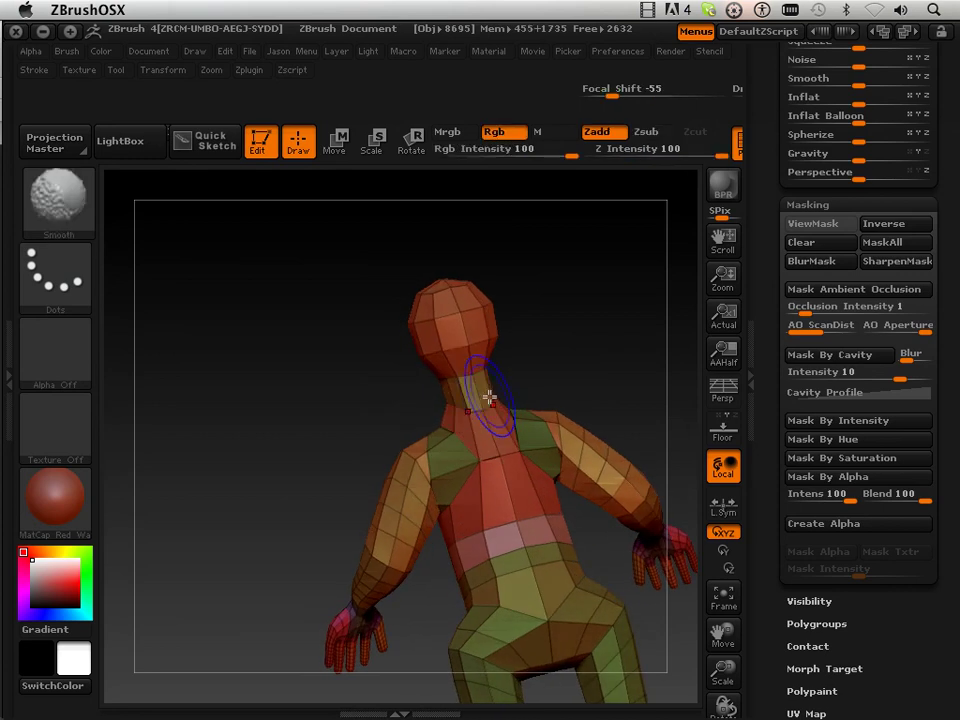
mouse_move(572, 340)
mouse_down()
mouse_move(572, 349)
mouse_move(538, 347)
mouse_up()
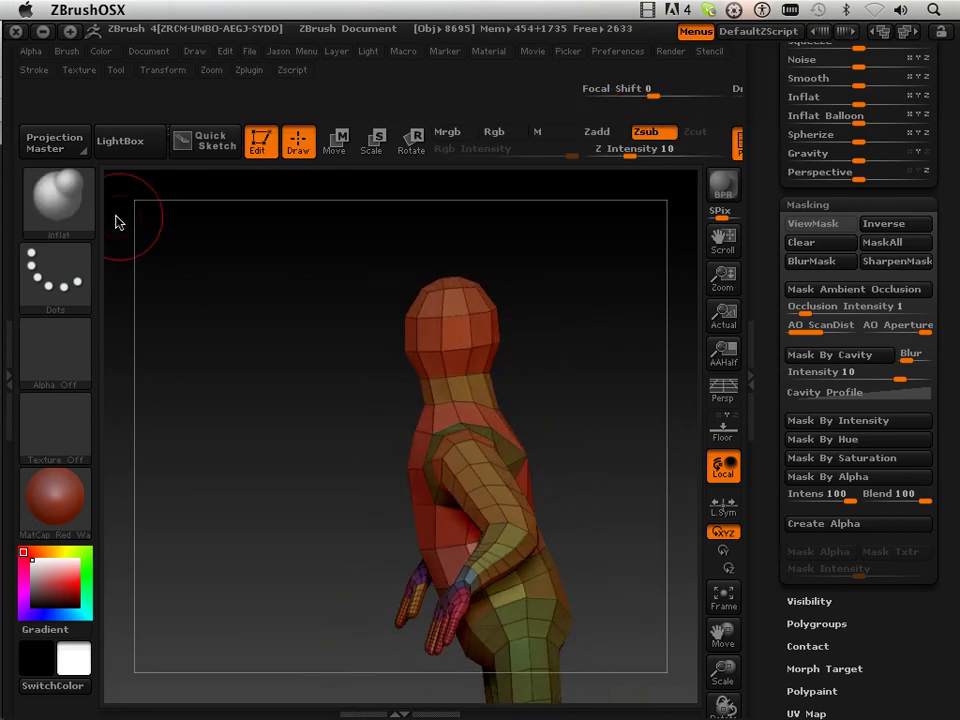
- Reshape the neck and taper the lower head toward the chin with the Move Parts brush
click(70, 222)
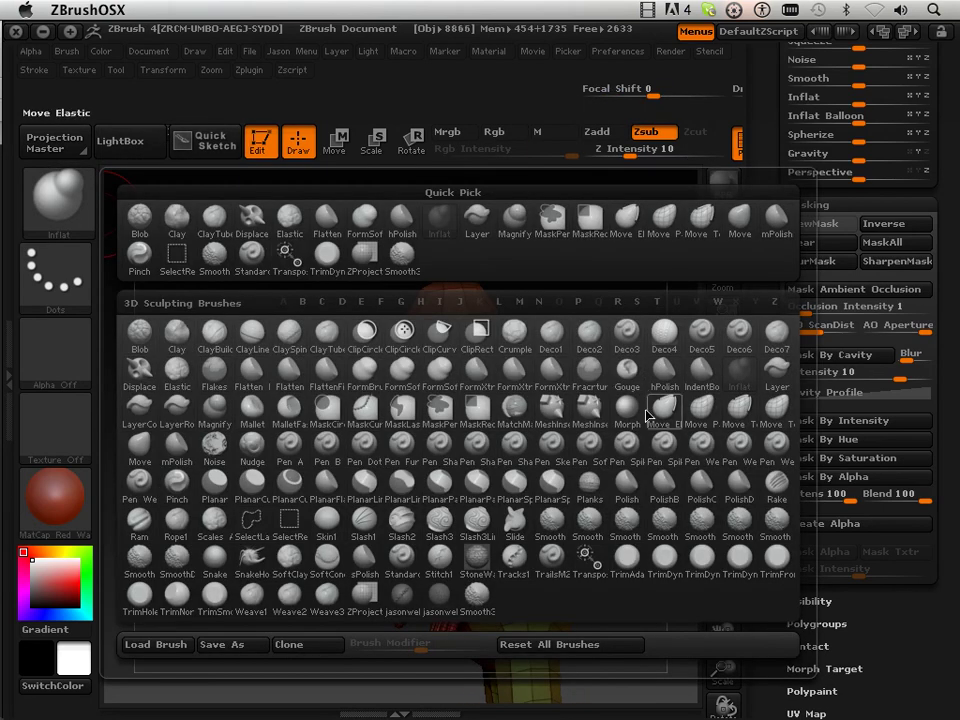
click(701, 406)
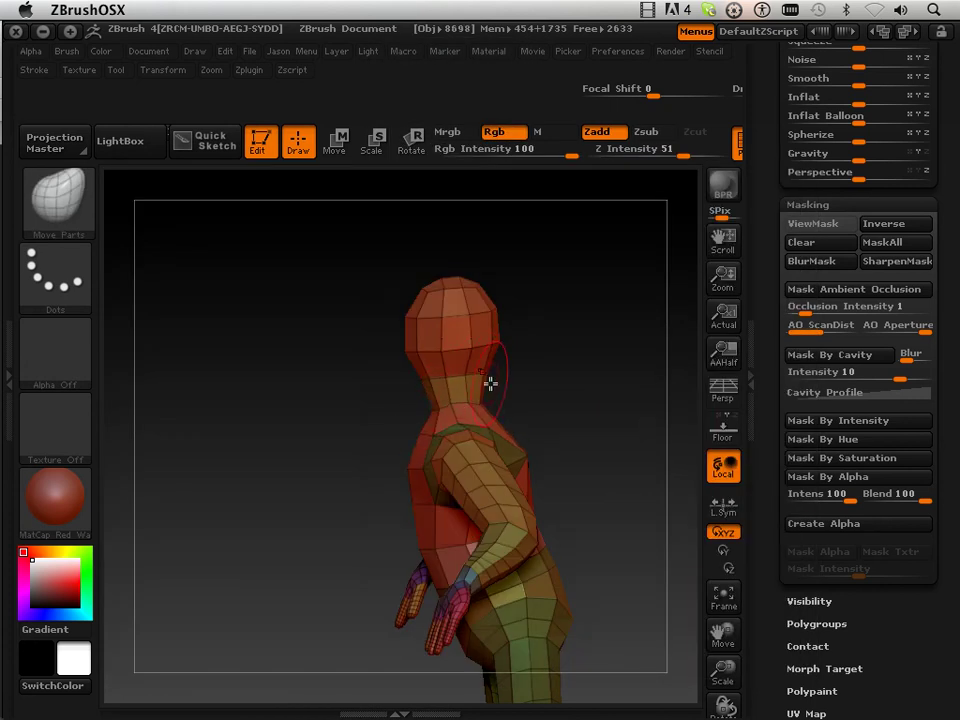
shift+drag(410, 390, 468, 390)
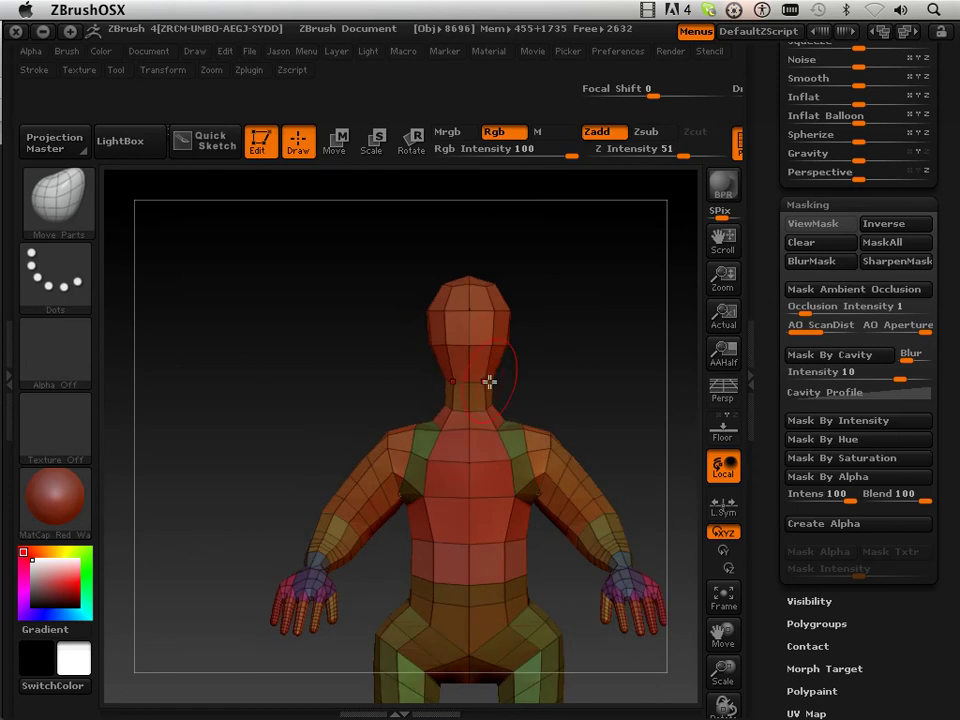
drag(514, 379, 465, 474)
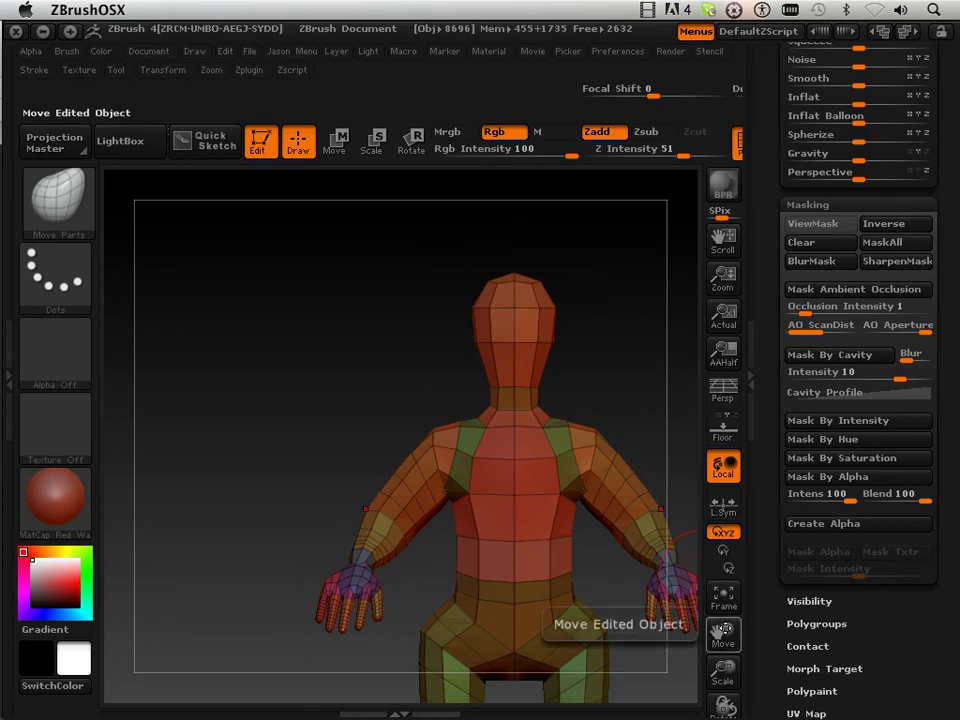
- Frame the whole figure and pull the waist in with the Move Parts brush
click(716, 598)
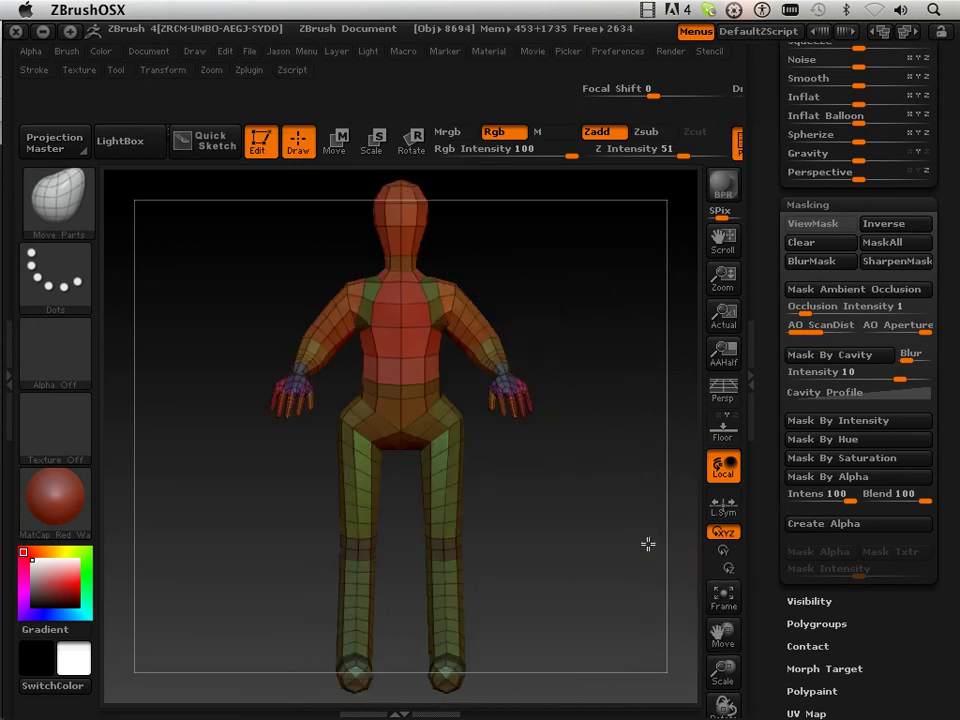
drag(435, 387, 430, 379)
drag(492, 410, 468, 408)
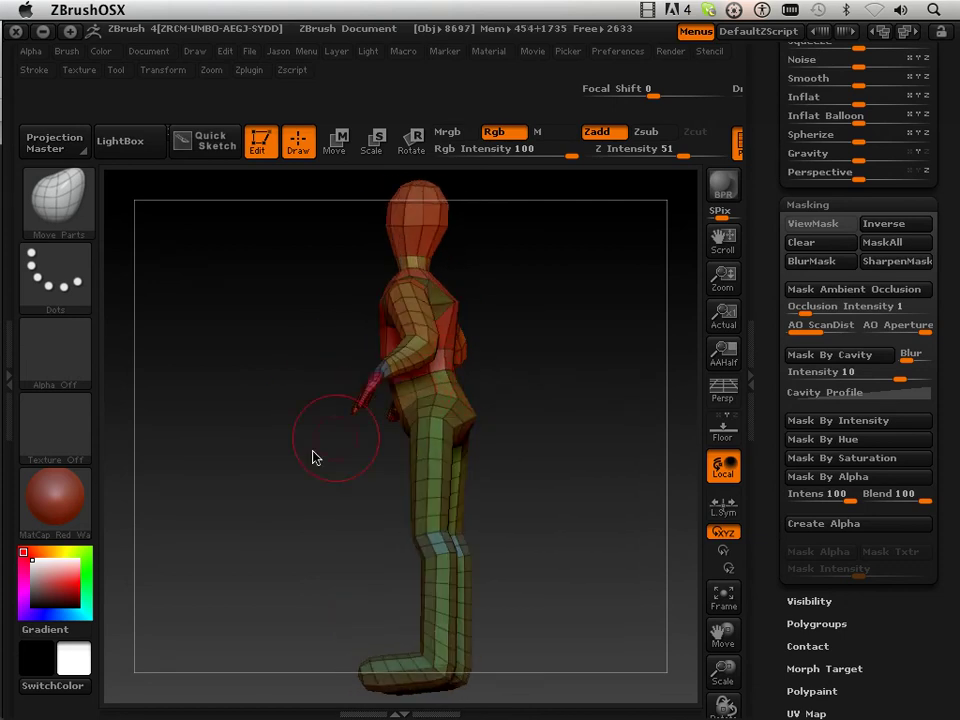
drag(313, 457, 350, 440)
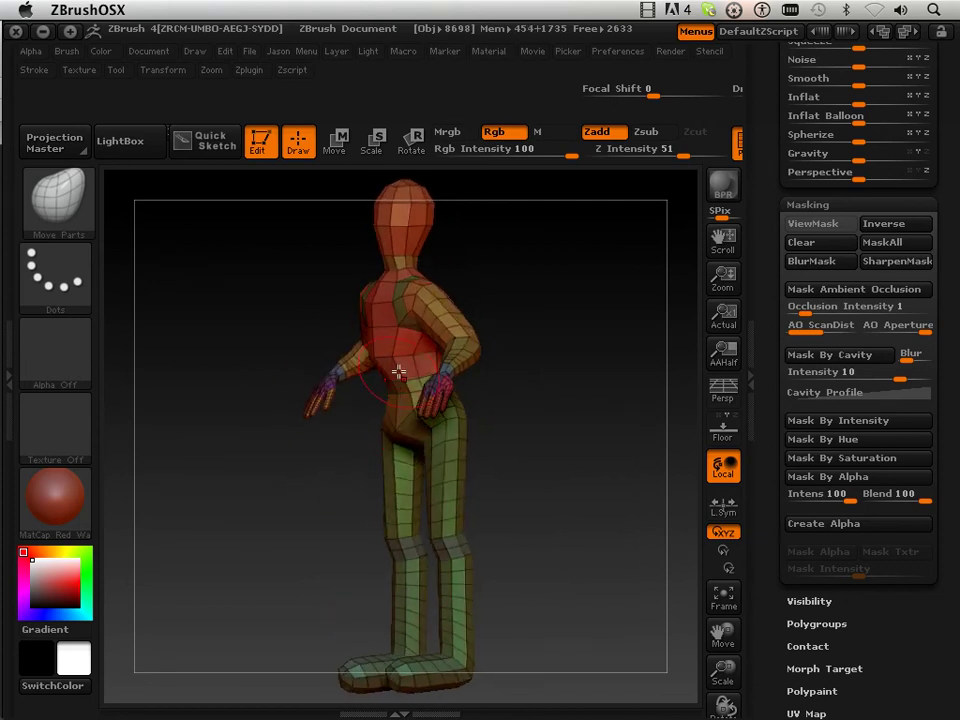
- Reshape the upper back between the shoulders and narrow the hips with the Move Parts brush
drag(536, 379, 422, 390)
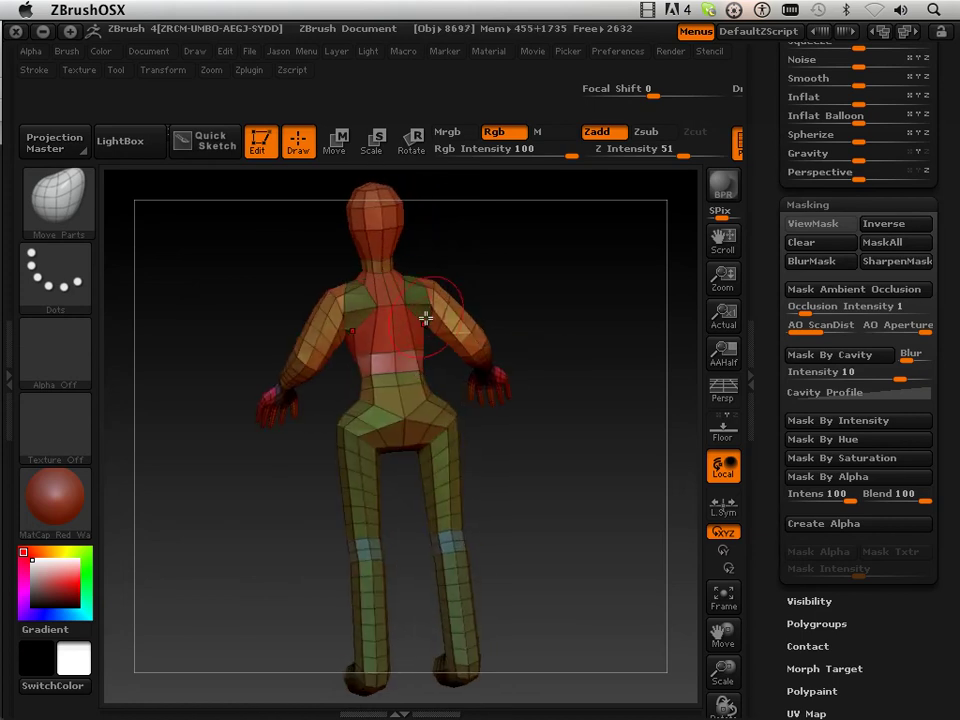
drag(426, 324, 390, 291)
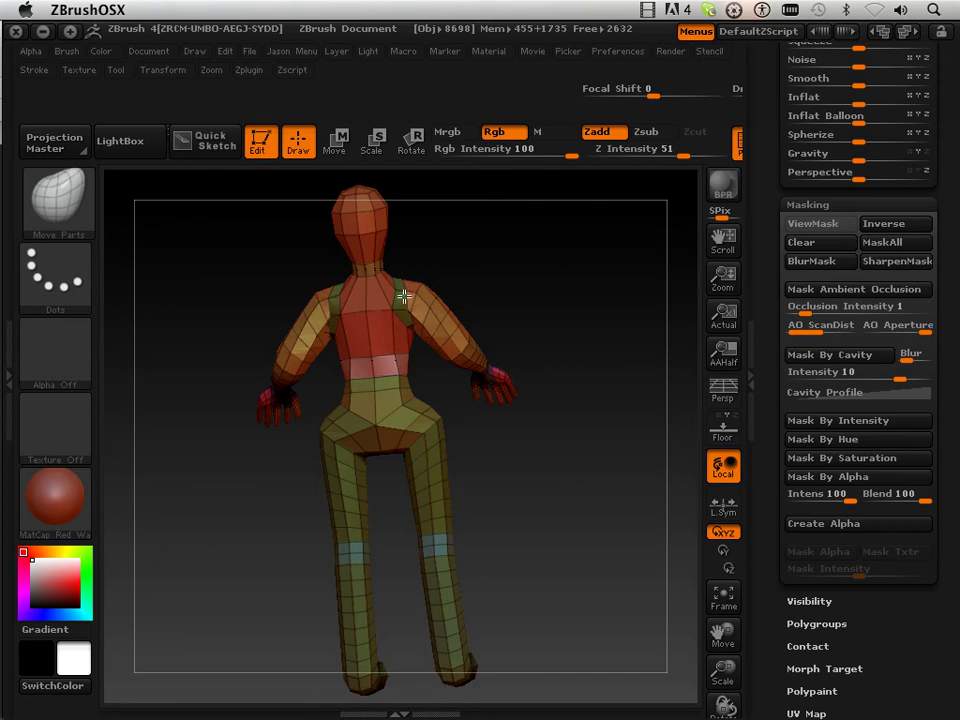
drag(411, 288, 617, 506)
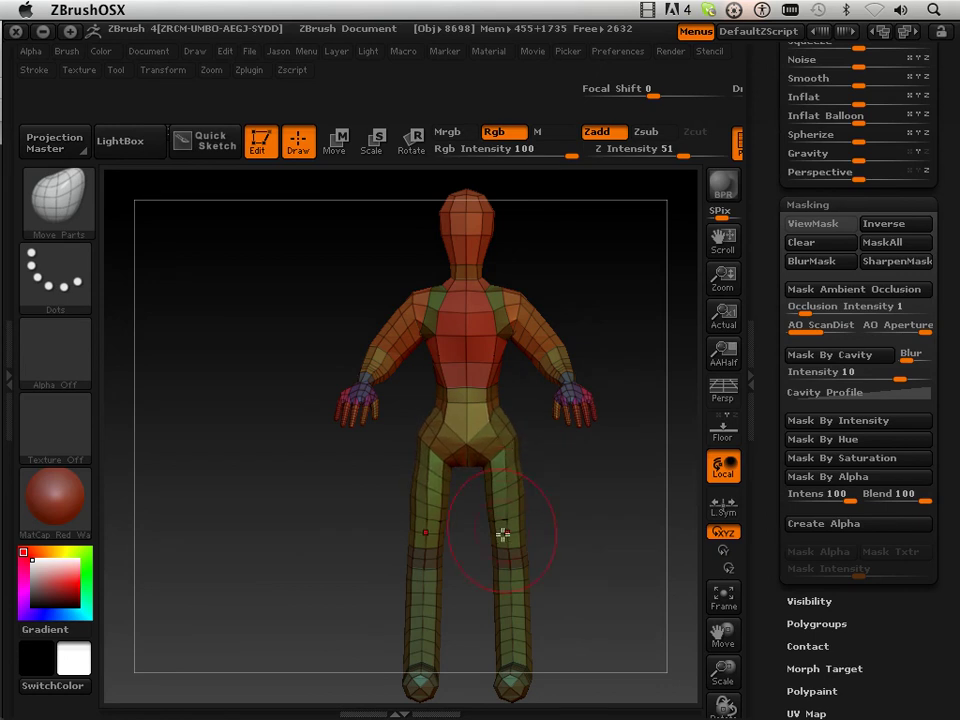
- Mask the body above the legs with a topological mask in Transpose Rotate, leaving the legs free
drag(588, 578, 428, 591)
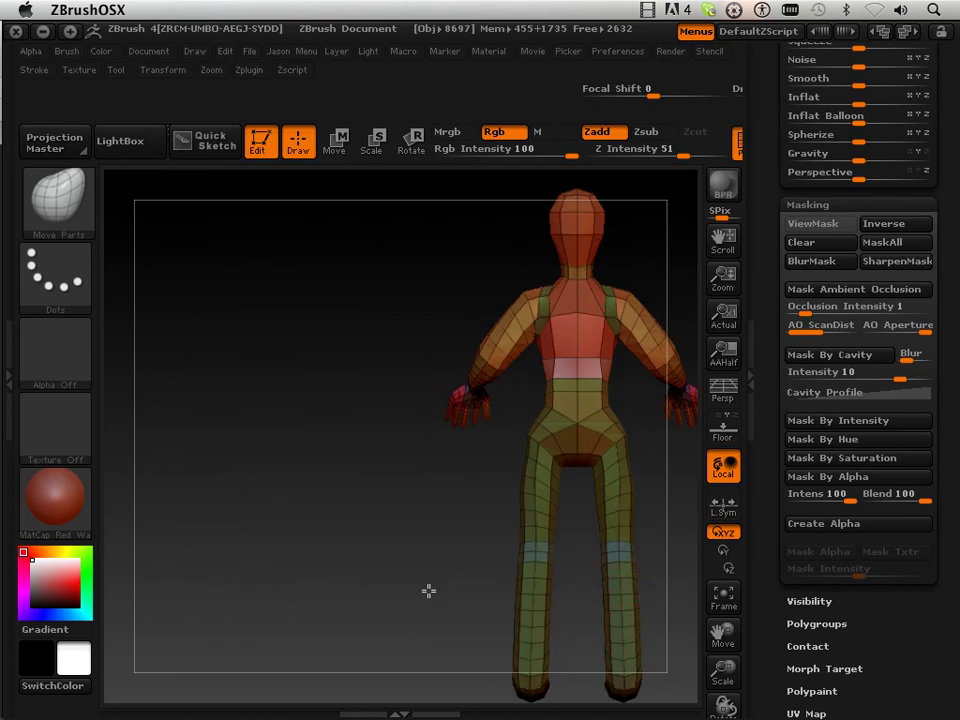
drag(726, 640, 686, 611)
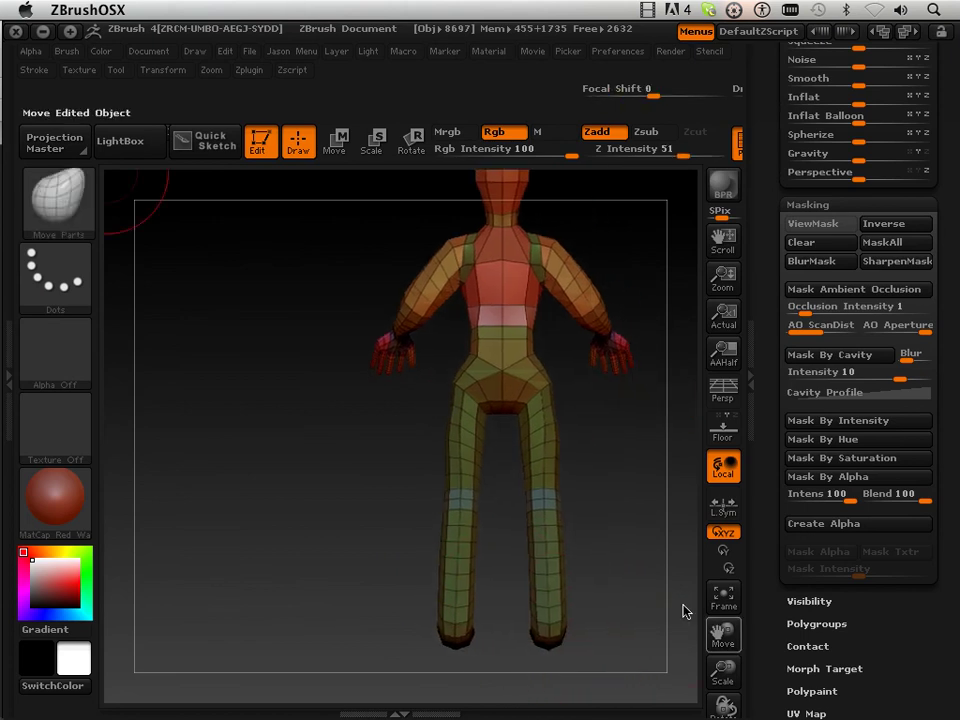
click(411, 148)
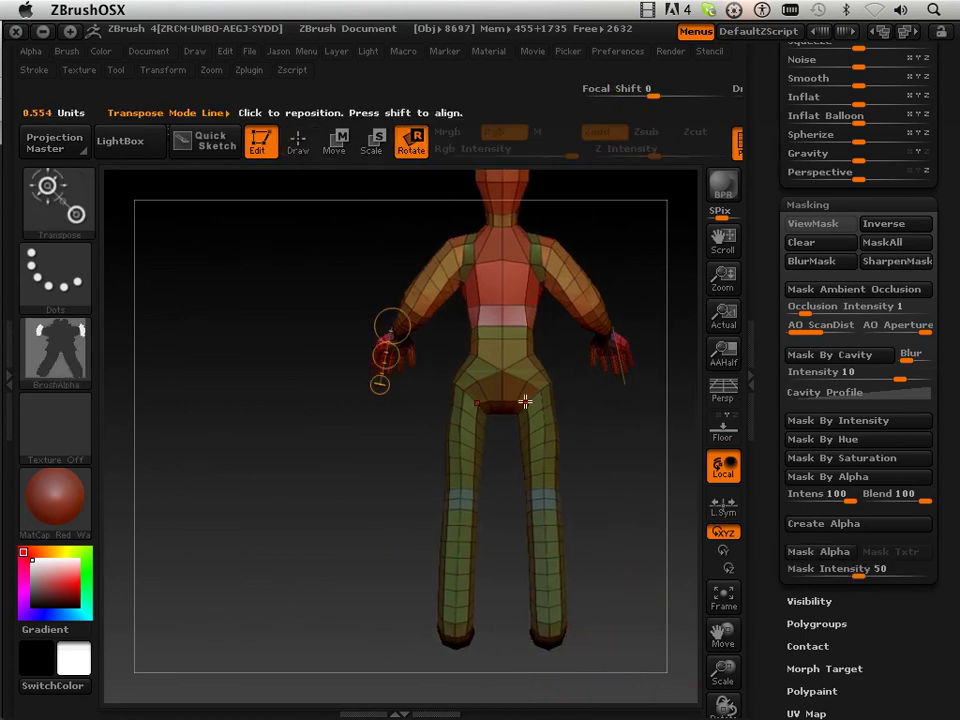
mouse_move(540, 390)
ctrl+mouse_down()
mouse_move(561, 634)
mouse_move(553, 639)
mouse_move(379, 546)
ctrl+mouse_up()
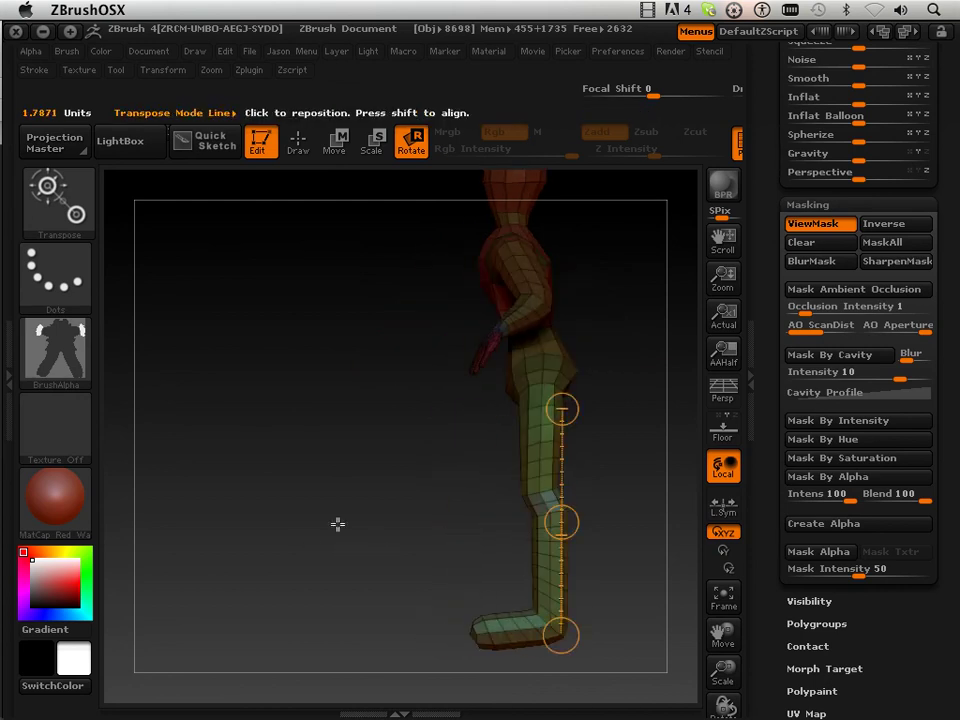
- Rotate the legs slightly inward from the hips so the feet stand closer together, and clear the mask
drag(721, 632, 703, 658)
drag(633, 646, 690, 641)
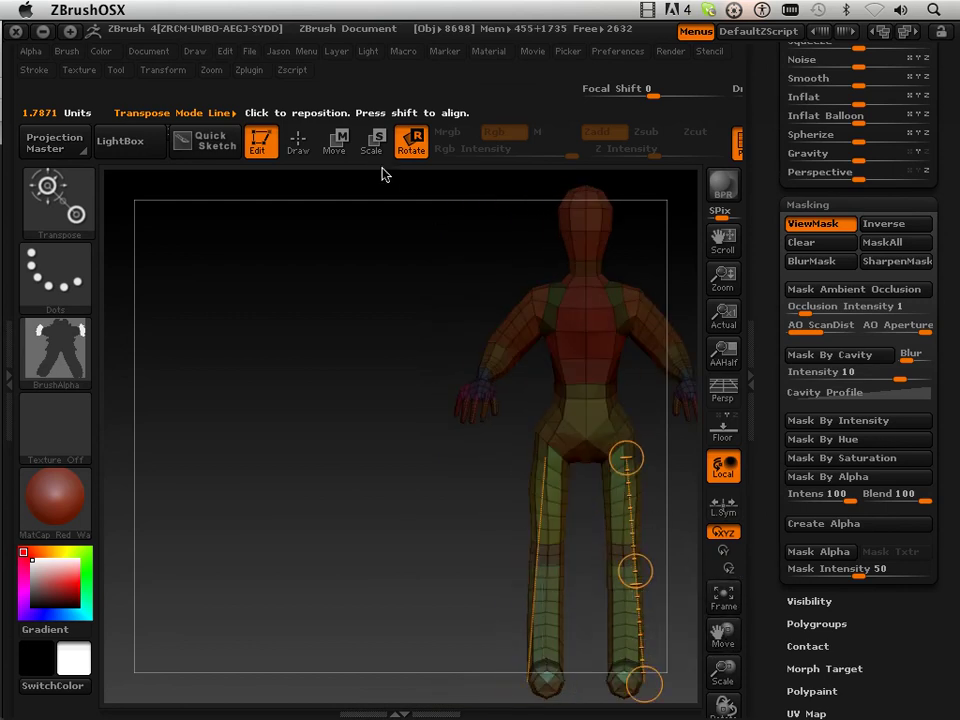
click(805, 250)
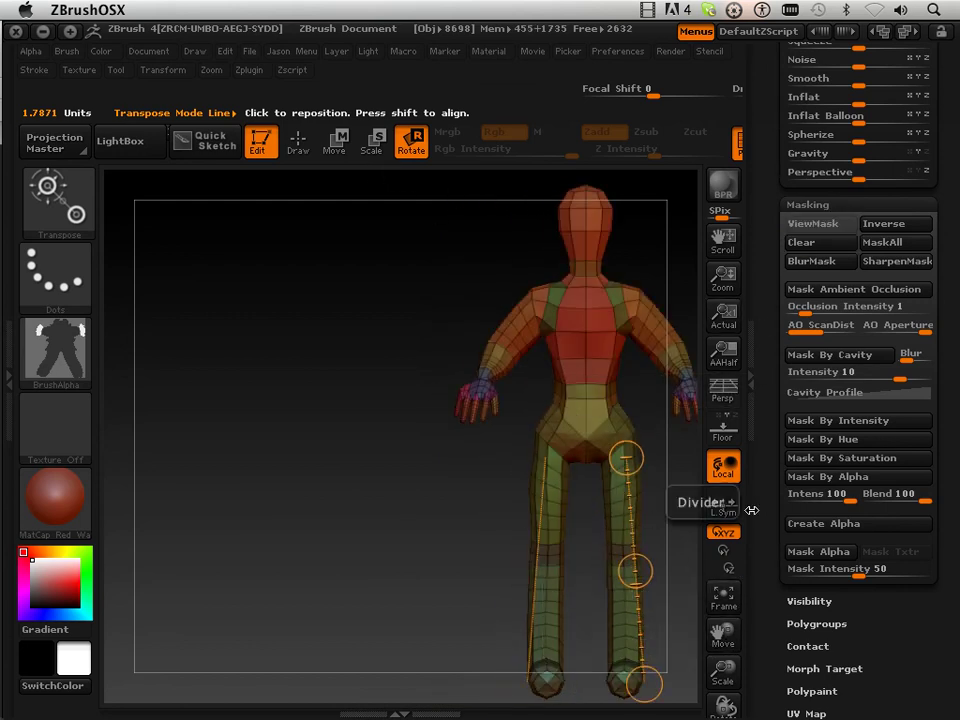
- Mask everything except the arms with a topological mask from the shoulders and switch to Transpose Move
drag(722, 628, 648, 628)
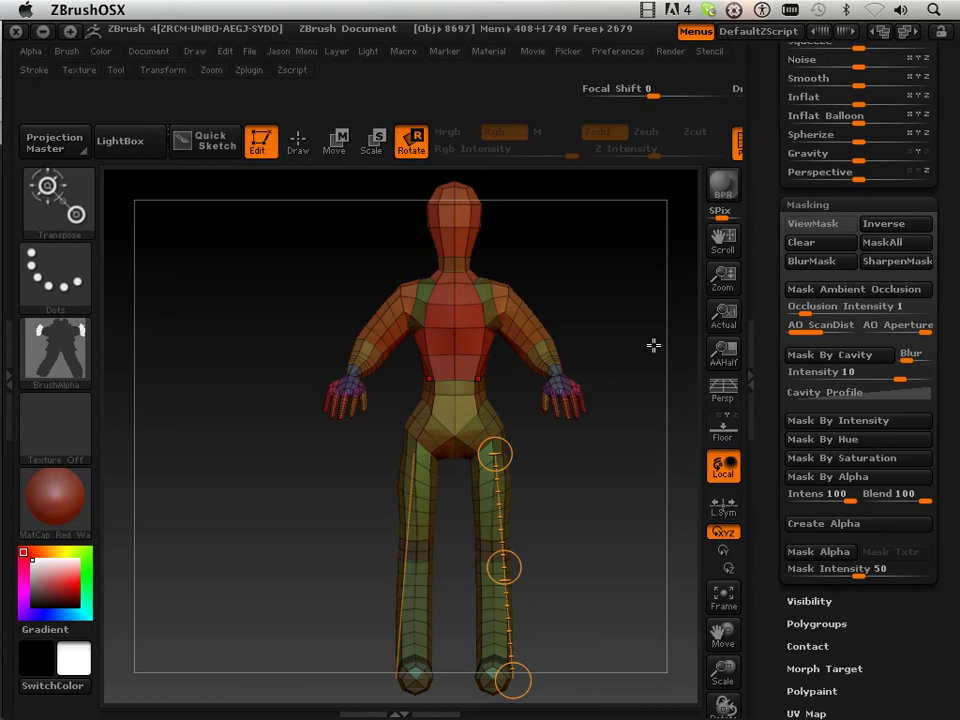
drag(654, 343, 621, 303)
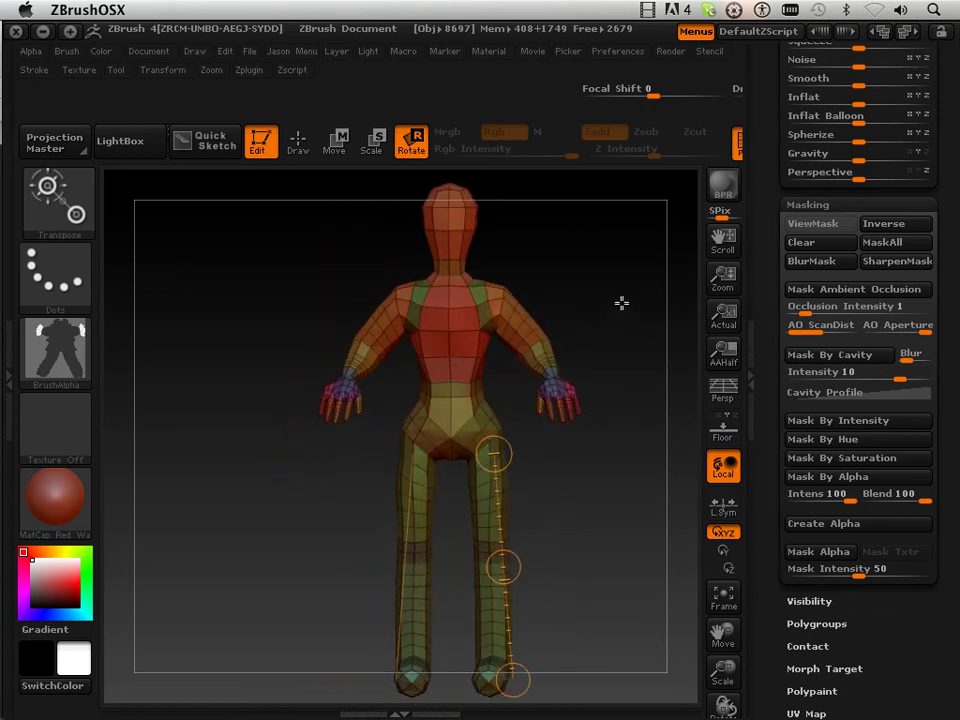
click(373, 145)
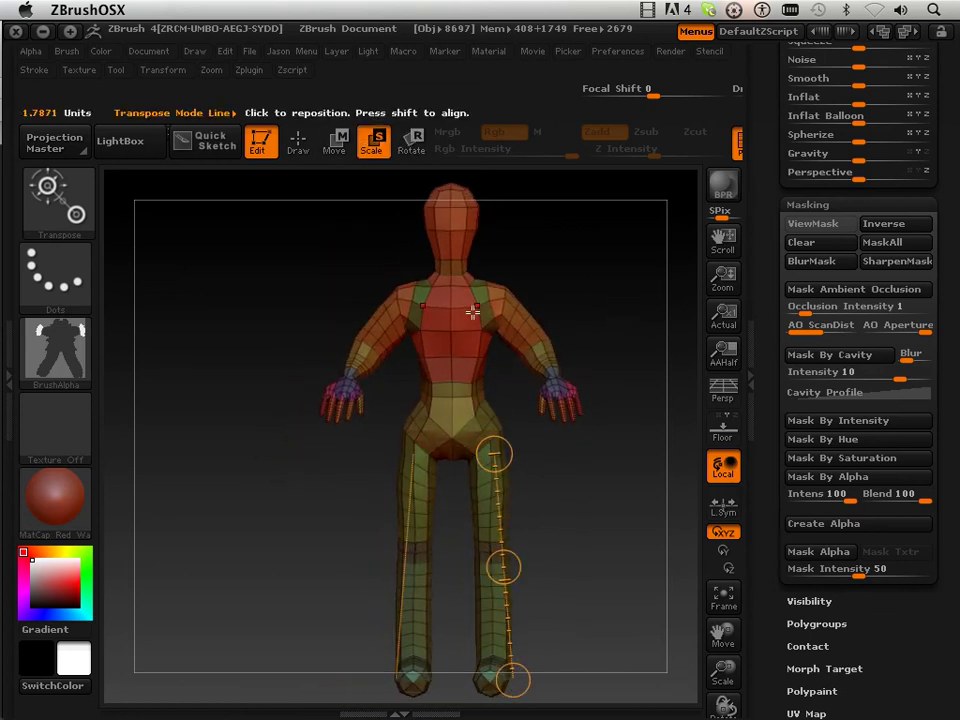
ctrl+drag(500, 302, 512, 312)
click(336, 143)
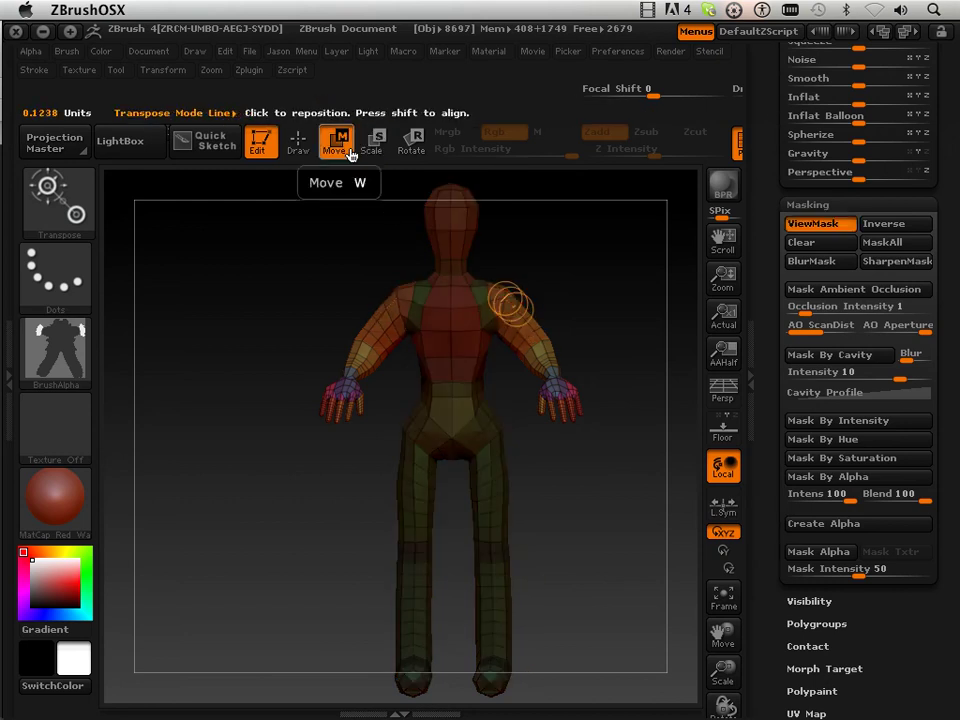
drag(562, 323, 575, 283)
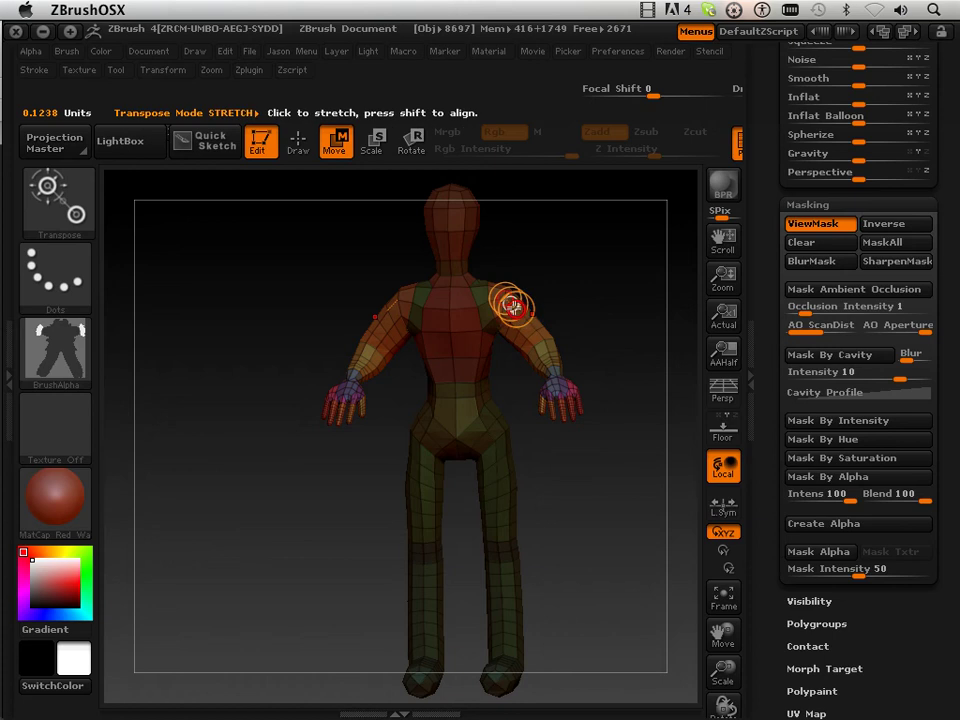
drag(513, 308, 511, 312)
key(super+z)
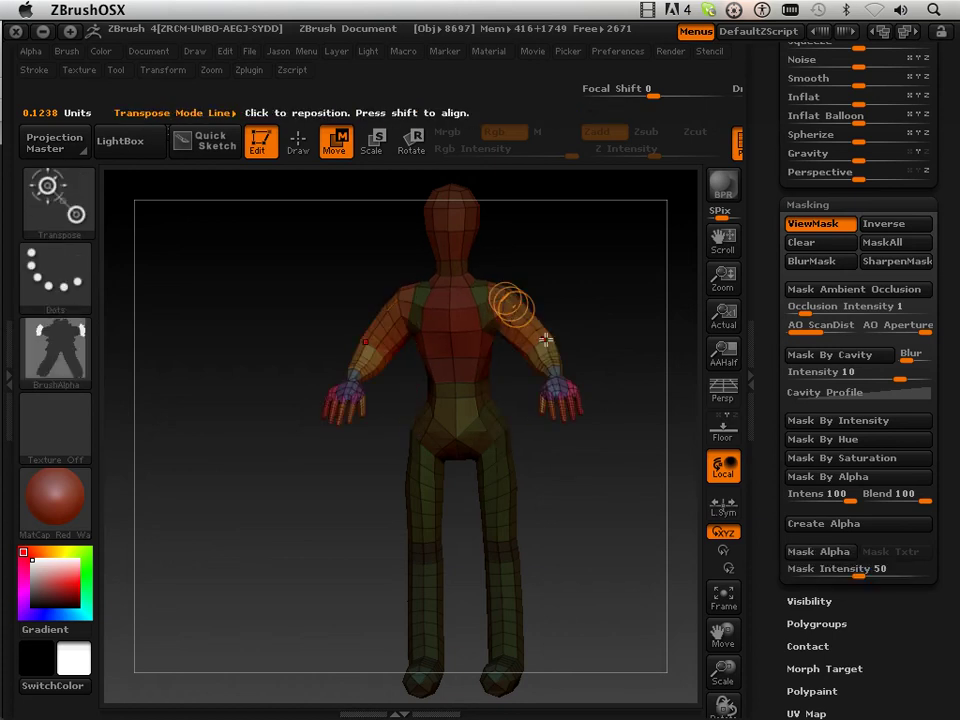
- Place a Transpose line along the upper arm towards the elbow and select the Skin_1000 Biped alpha
drag(574, 328, 568, 354)
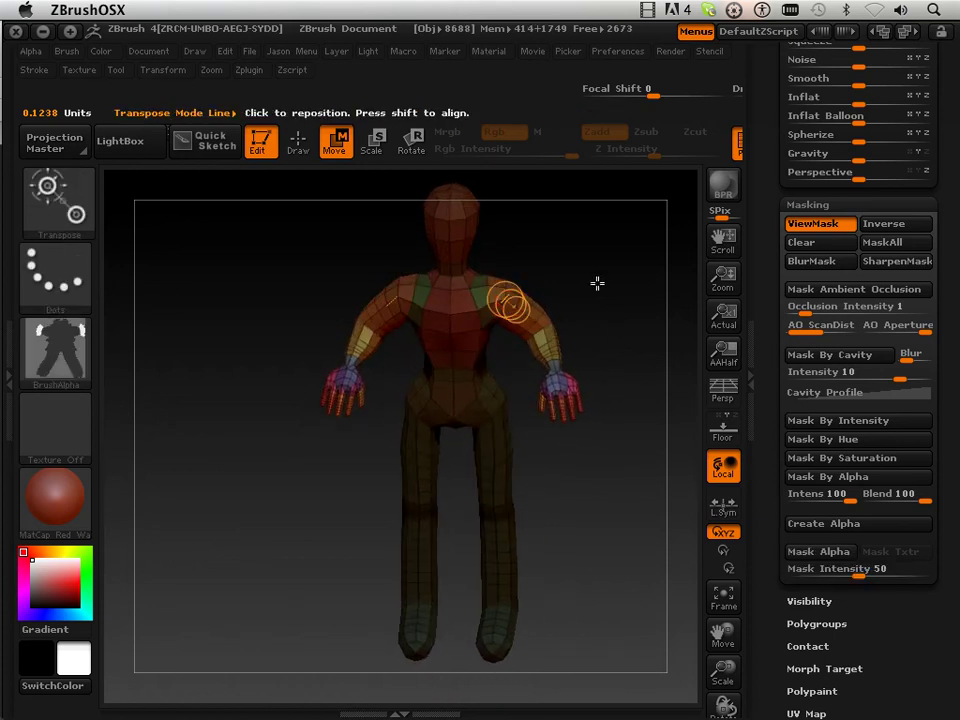
drag(597, 283, 598, 255)
mouse_move(478, 307)
mouse_down()
mouse_move(540, 356)
mouse_move(511, 339)
mouse_move(517, 352)
mouse_up()
drag(594, 362, 560, 368)
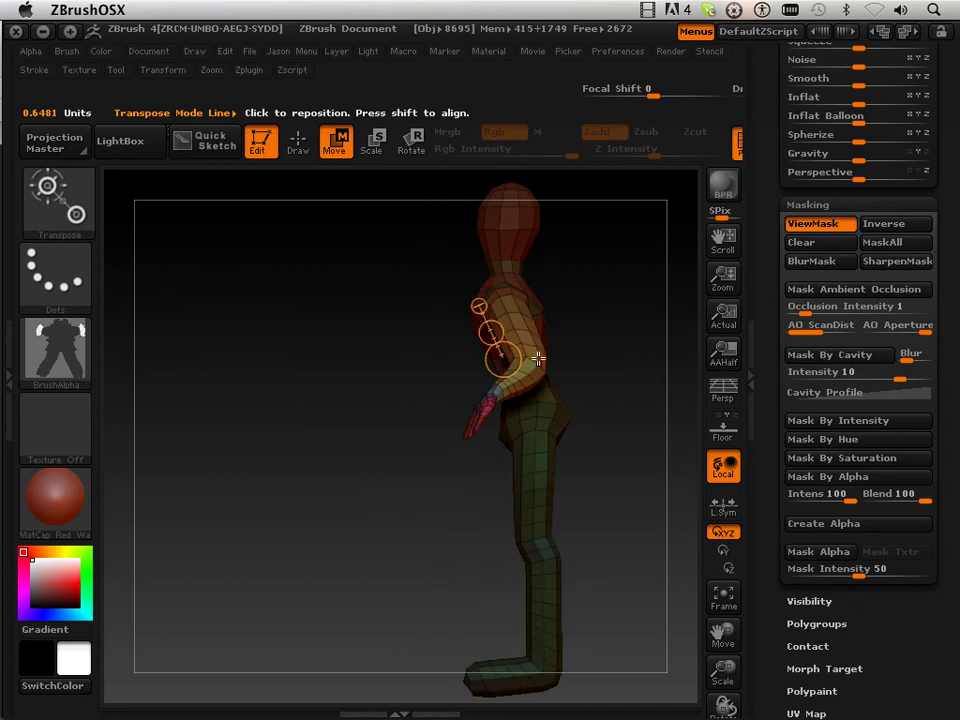
click(60, 355)
click(512, 368)
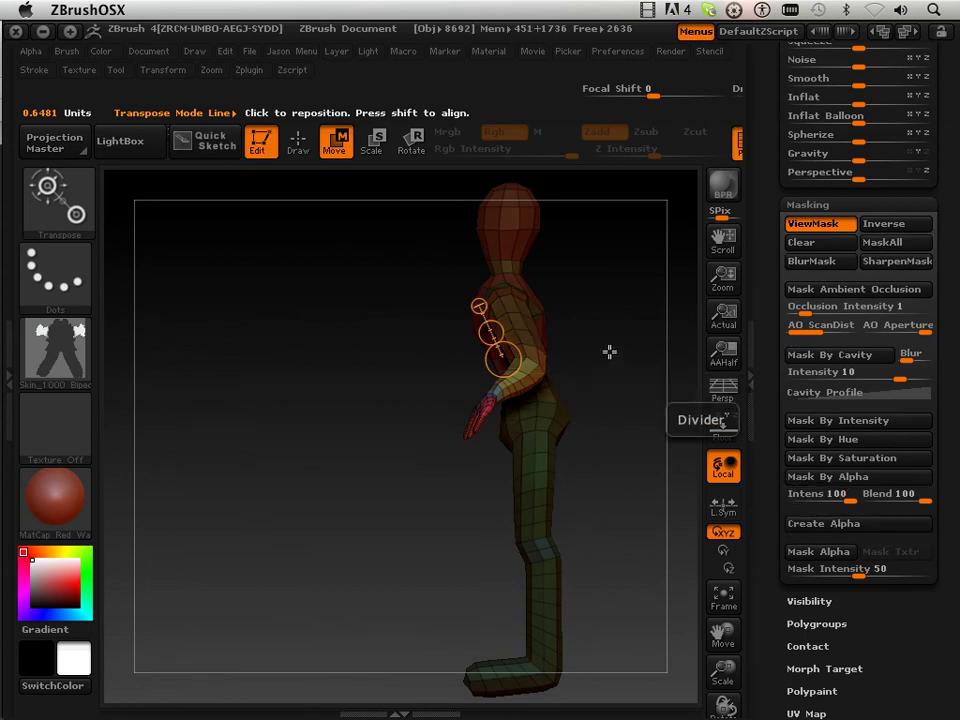
- Draw a Transpose line along the forearm from the elbow to the wrist and undo the last arm adjustments
drag(609, 352, 621, 377)
mouse_move(531, 376)
mouse_down()
mouse_move(508, 382)
mouse_move(487, 408)
mouse_move(508, 391)
mouse_up()
key(super+z)
key(super+z)
key(super+z)
key(super+z)
key(super+z)
key(super+z)
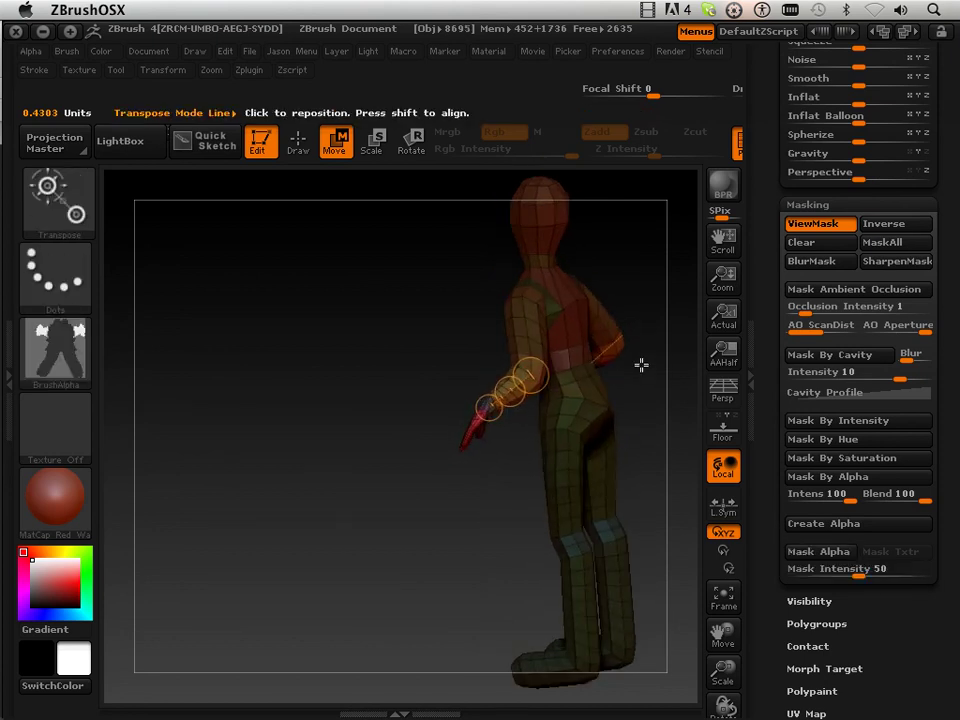
- Enlarge the forearms and hands slightly from the elbows with Transpose Scale
click(381, 150)
drag(533, 375, 460, 433)
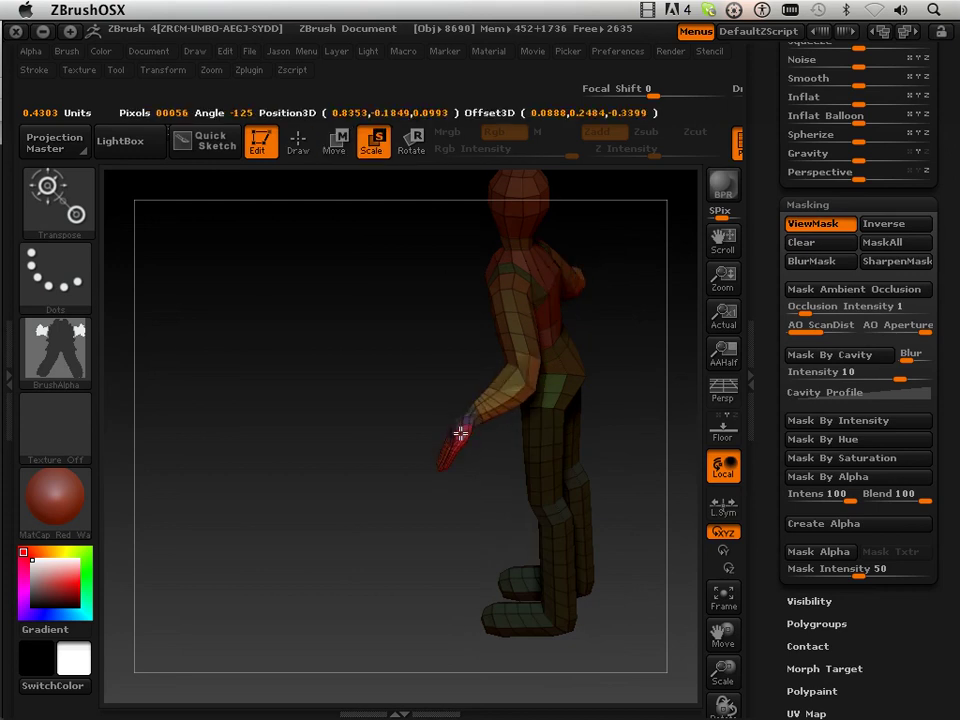
key(super+z)
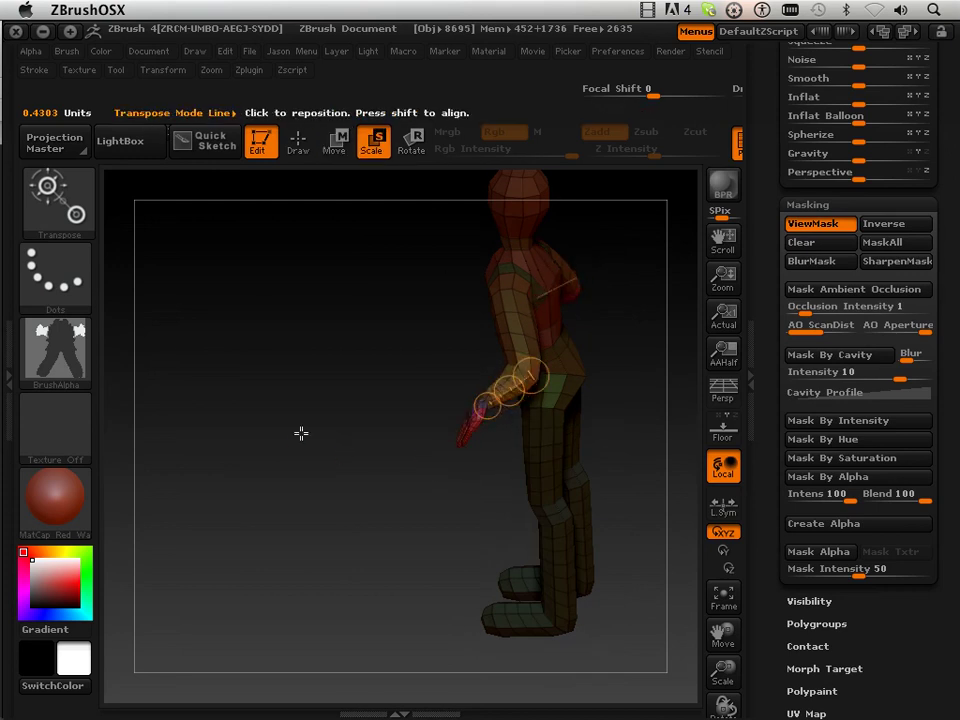
drag(300, 436, 403, 433)
drag(484, 408, 468, 426)
shift+drag(358, 424, 405, 417)
drag(581, 365, 598, 410)
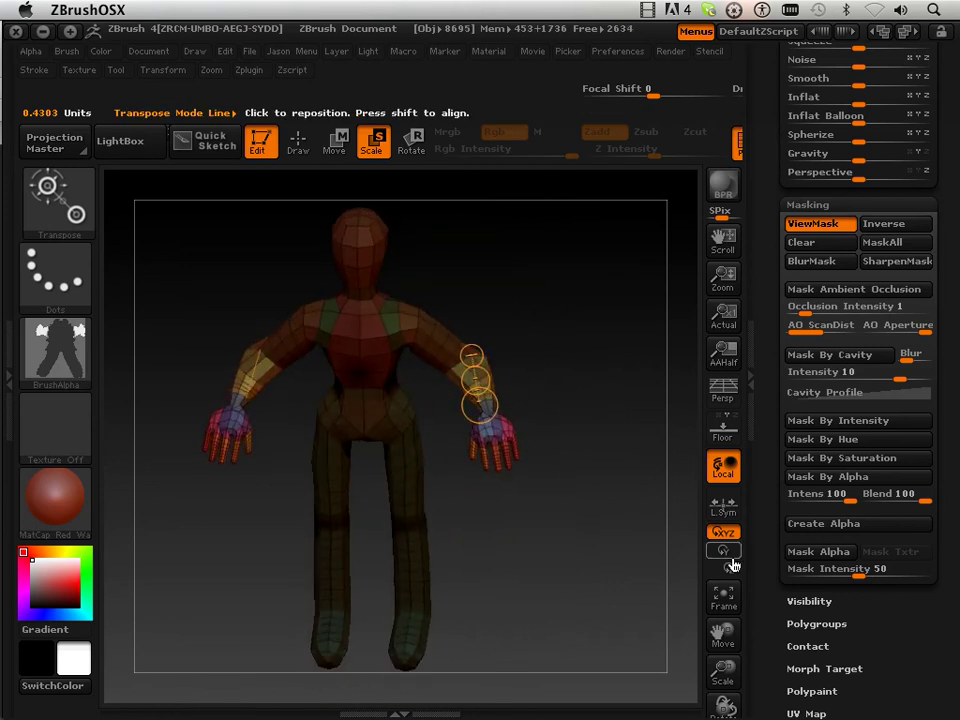
- Draw a Transpose line along the upper arm and lengthen the arms downward with Transpose Move
drag(722, 631, 782, 646)
drag(604, 587, 613, 465)
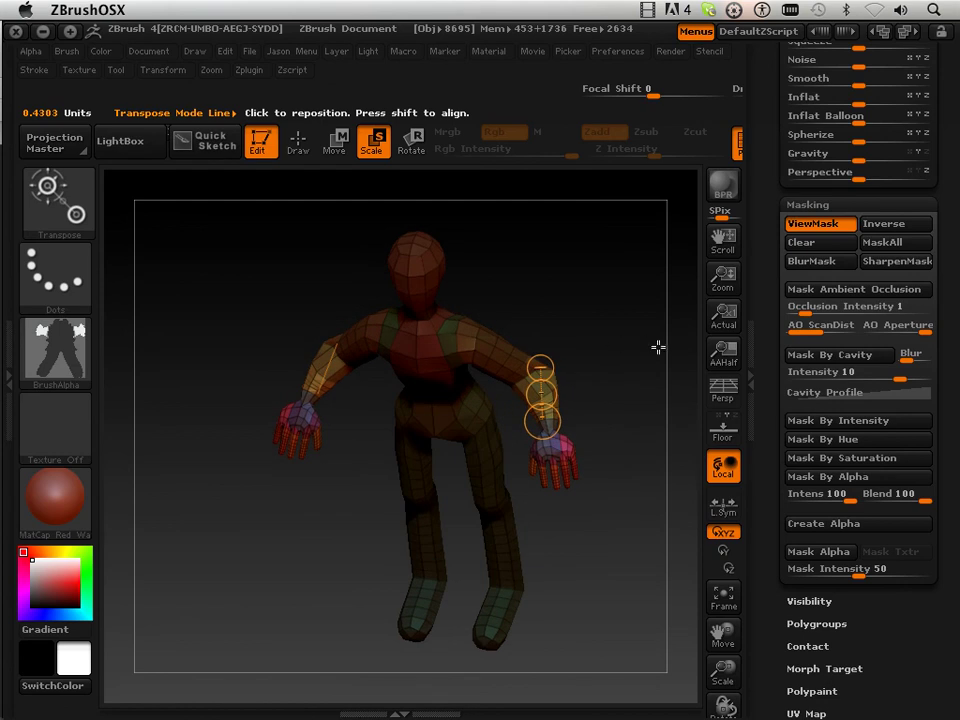
mouse_move(722, 634)
mouse_down()
mouse_move(727, 710)
mouse_move(732, 627)
mouse_up()
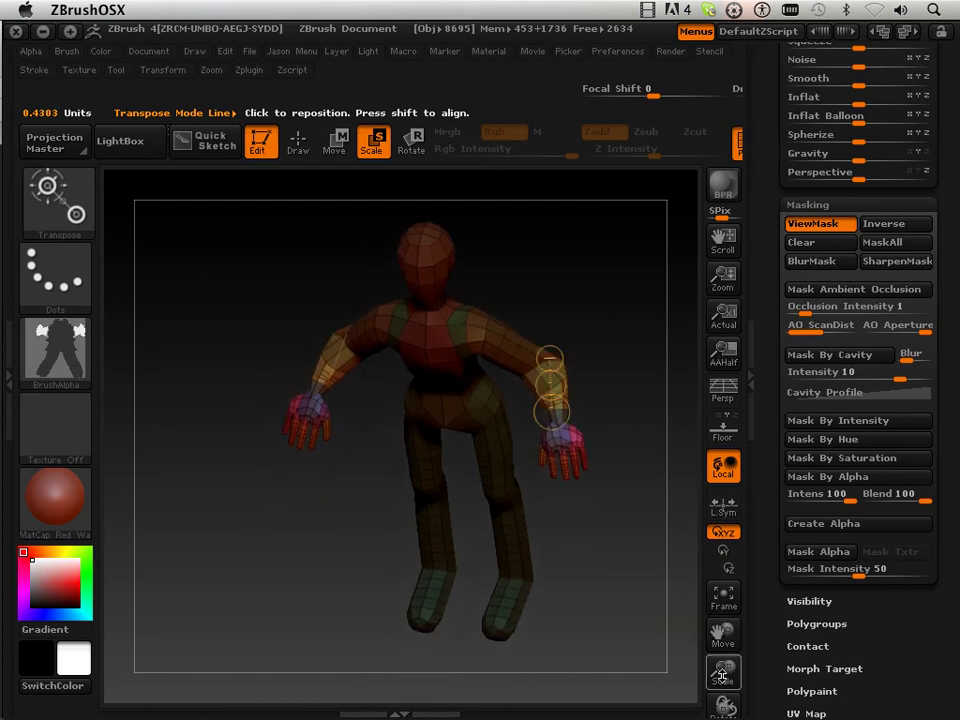
drag(724, 670, 725, 717)
drag(660, 553, 641, 296)
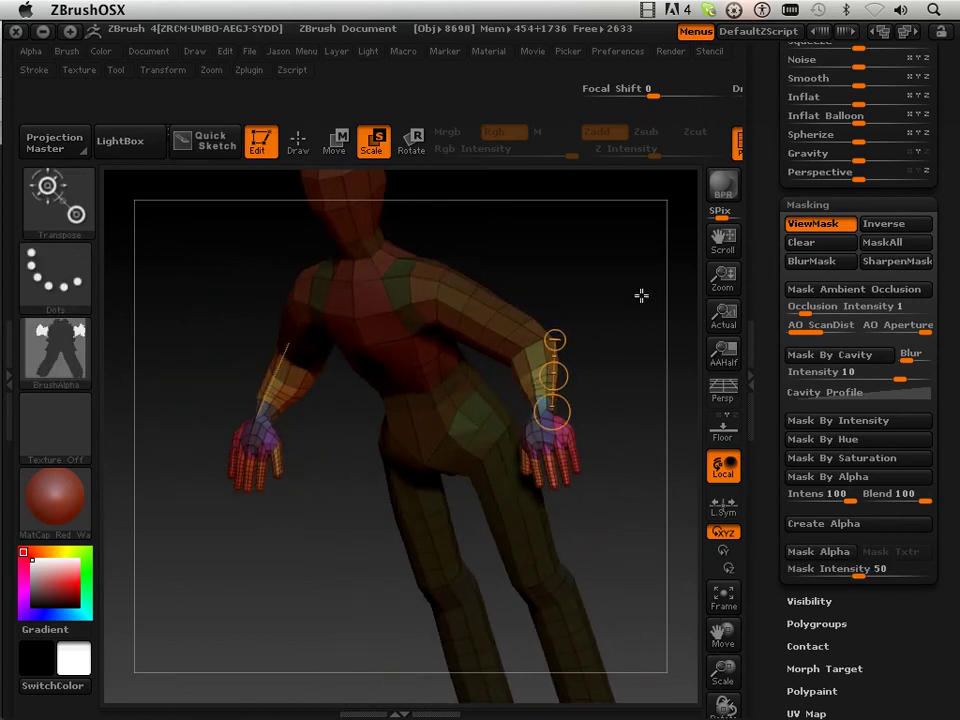
mouse_move(455, 307)
mouse_down()
mouse_move(501, 326)
mouse_move(553, 370)
mouse_move(557, 340)
mouse_move(564, 354)
mouse_move(568, 339)
mouse_move(574, 353)
mouse_move(561, 364)
mouse_up()
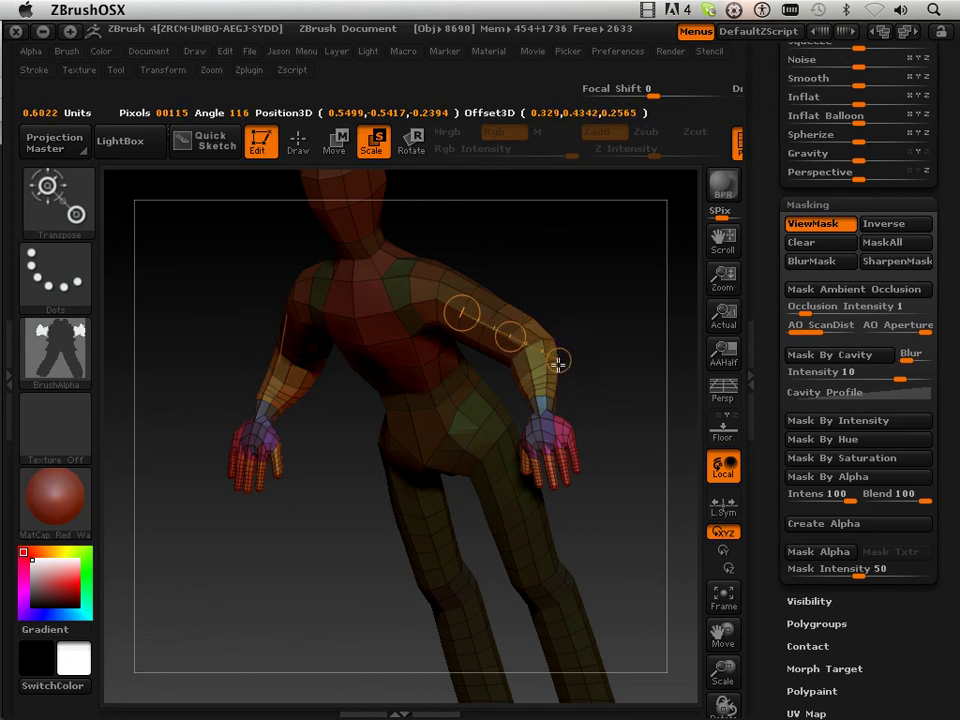
drag(647, 396, 562, 378)
mouse_move(487, 285)
mouse_down()
mouse_move(561, 361)
mouse_move(639, 281)
mouse_move(467, 213)
mouse_up()
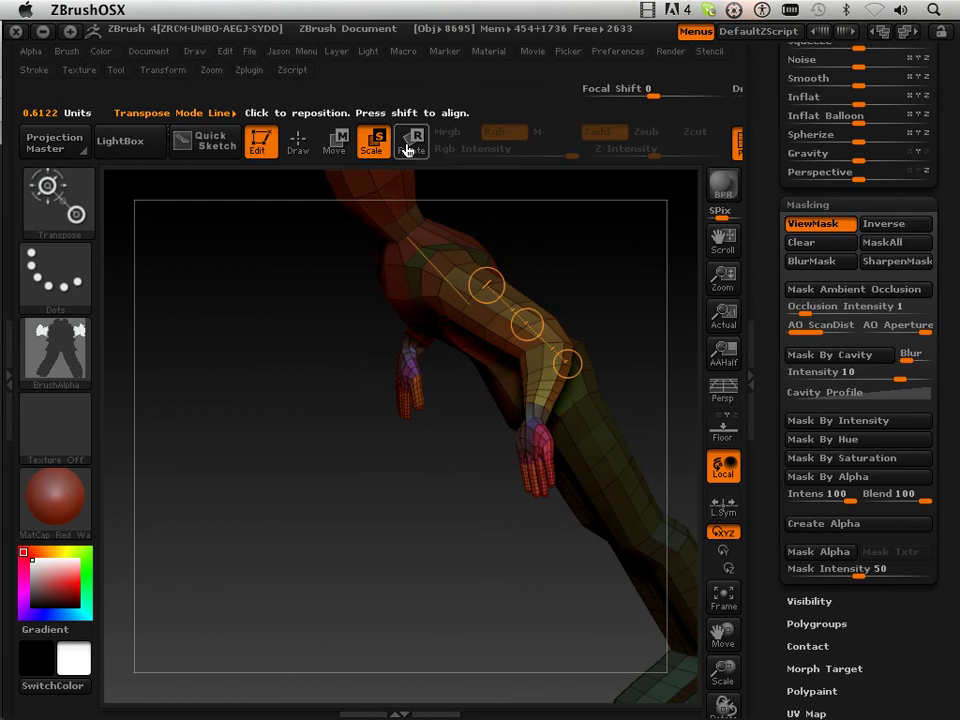
click(336, 141)
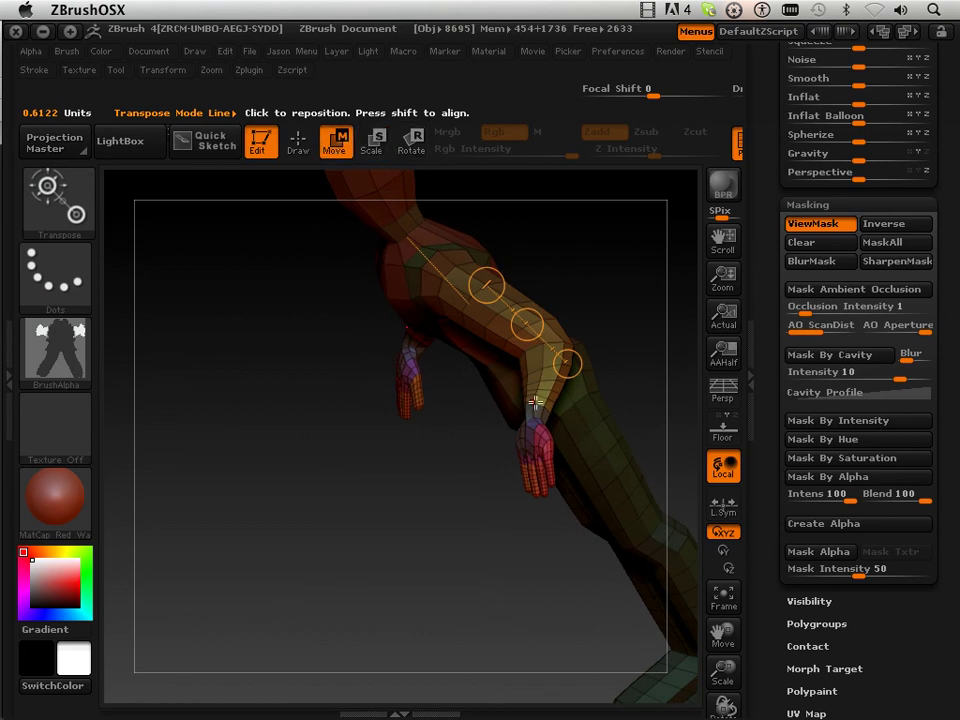
drag(542, 372, 519, 461)
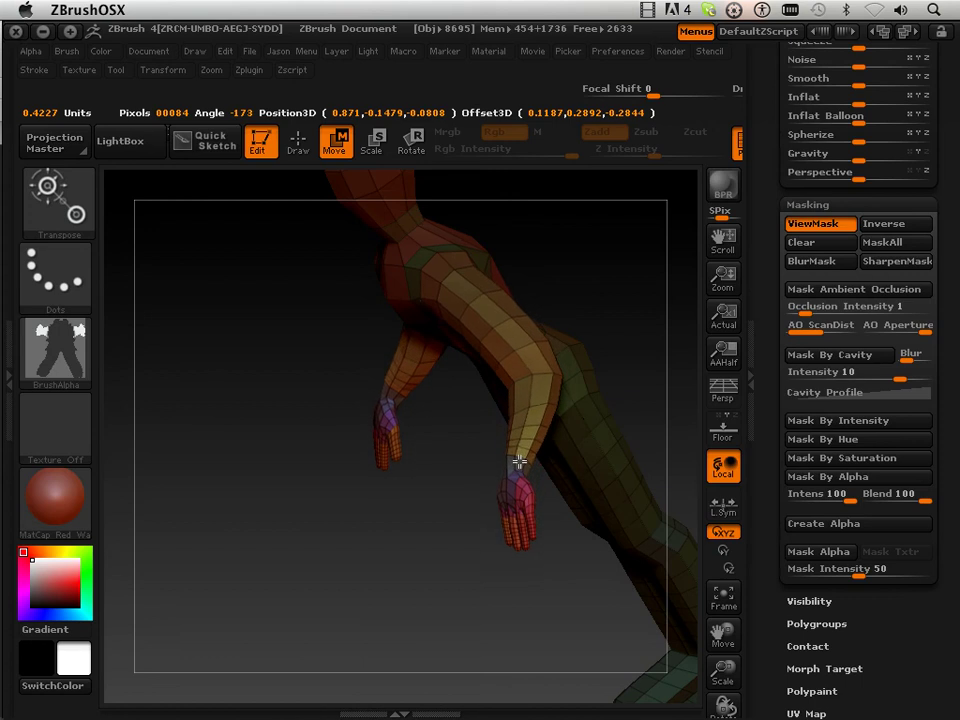
- Turn the alpha off, return to Draw mode with the Move Parts brush and clear the mask
click(70, 272)
click(55, 352)
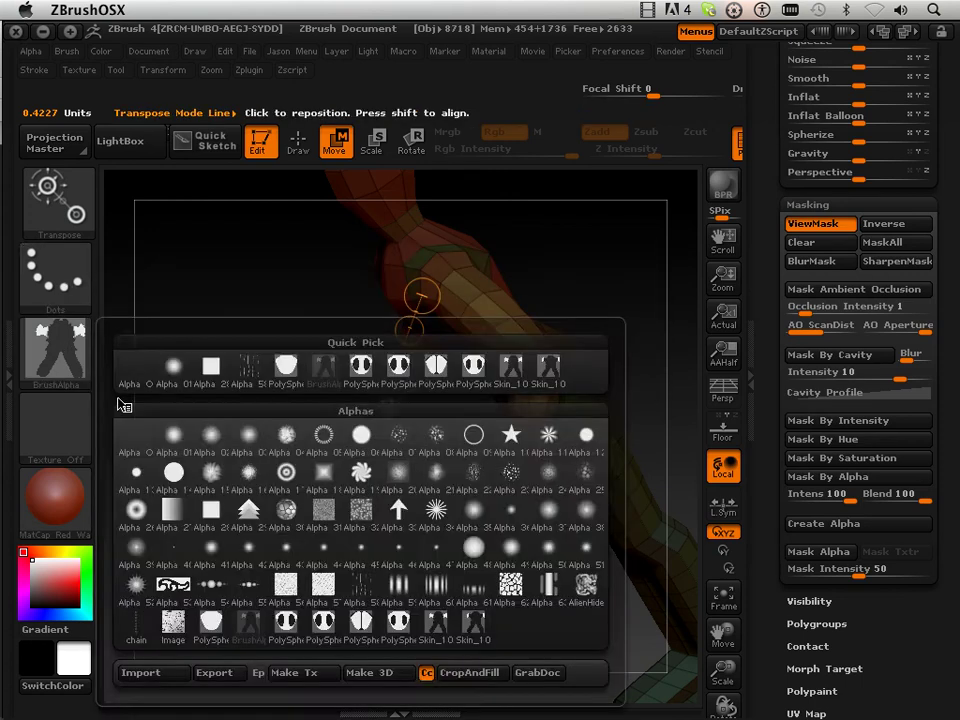
click(122, 399)
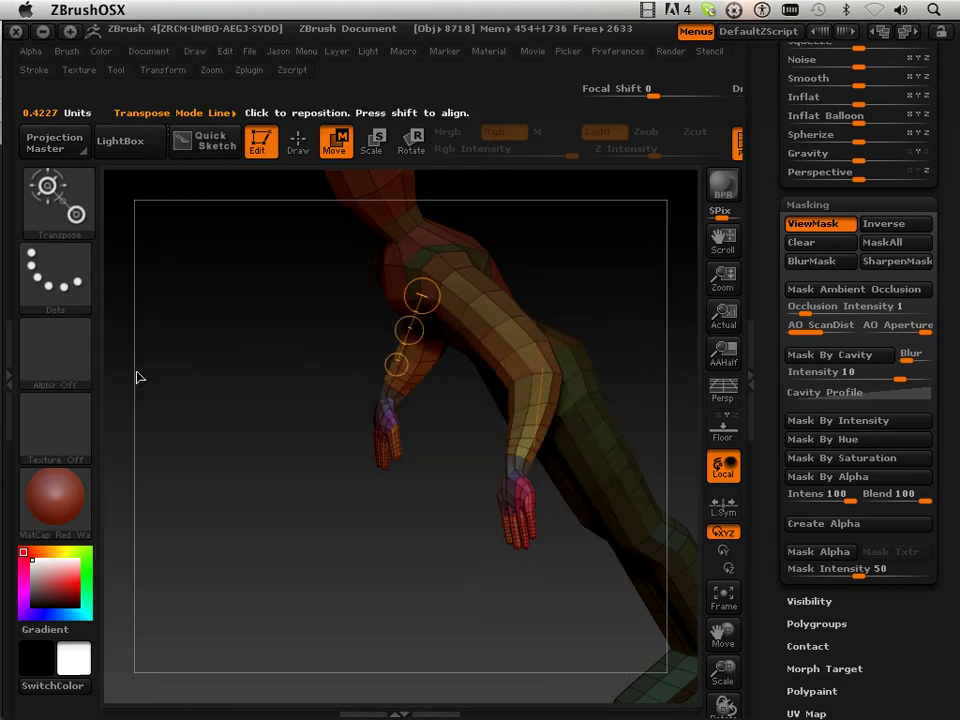
click(297, 148)
mouse_move(476, 396)
mouse_down()
mouse_move(637, 317)
mouse_move(607, 322)
mouse_up()
drag(519, 377, 527, 366)
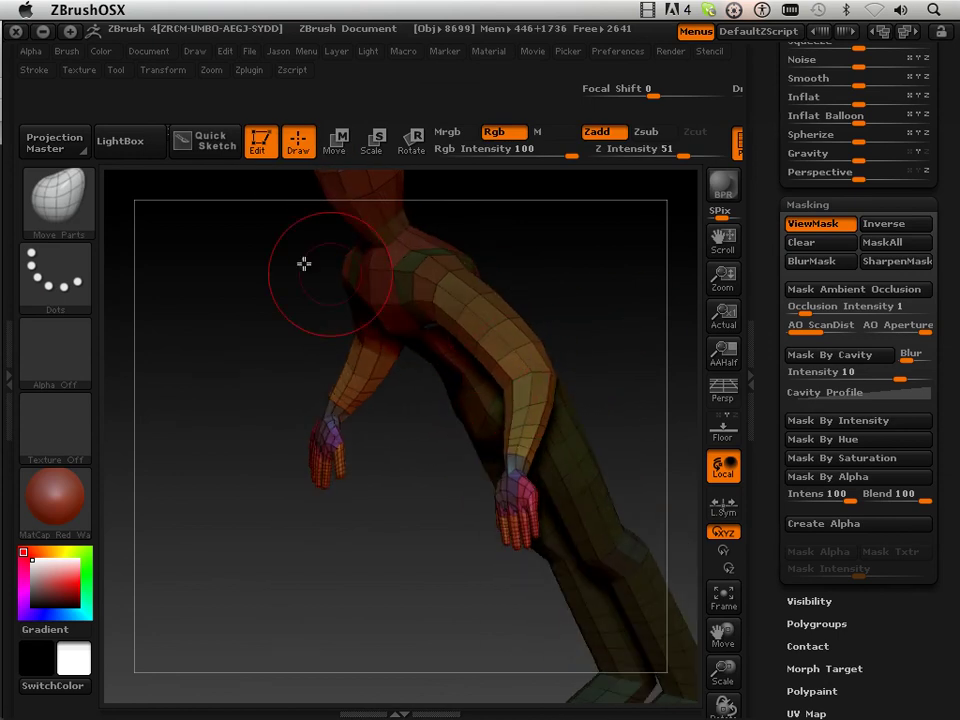
key(ctrl+z)
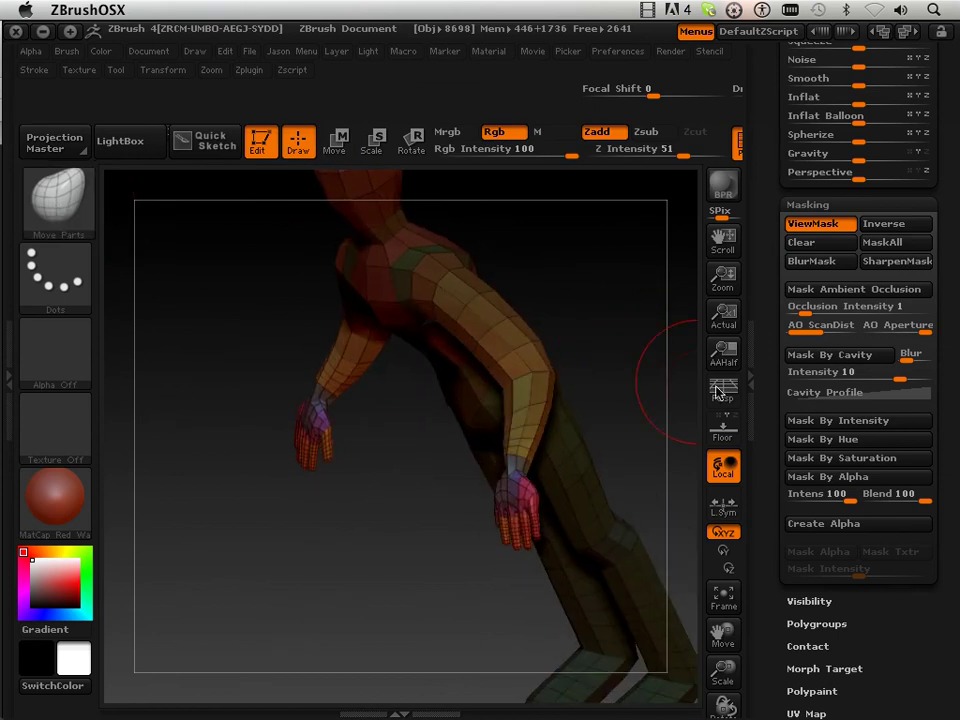
click(800, 242)
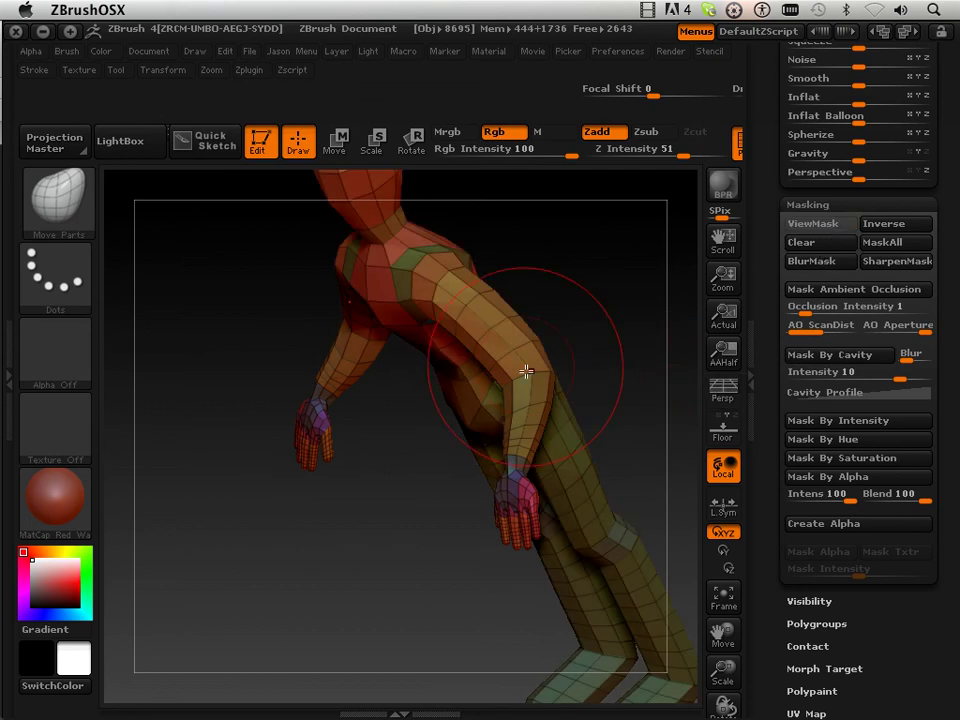
- Pull the elbows backward with the Move Parts brush to refine the bend of the arms
drag(527, 371, 551, 347)
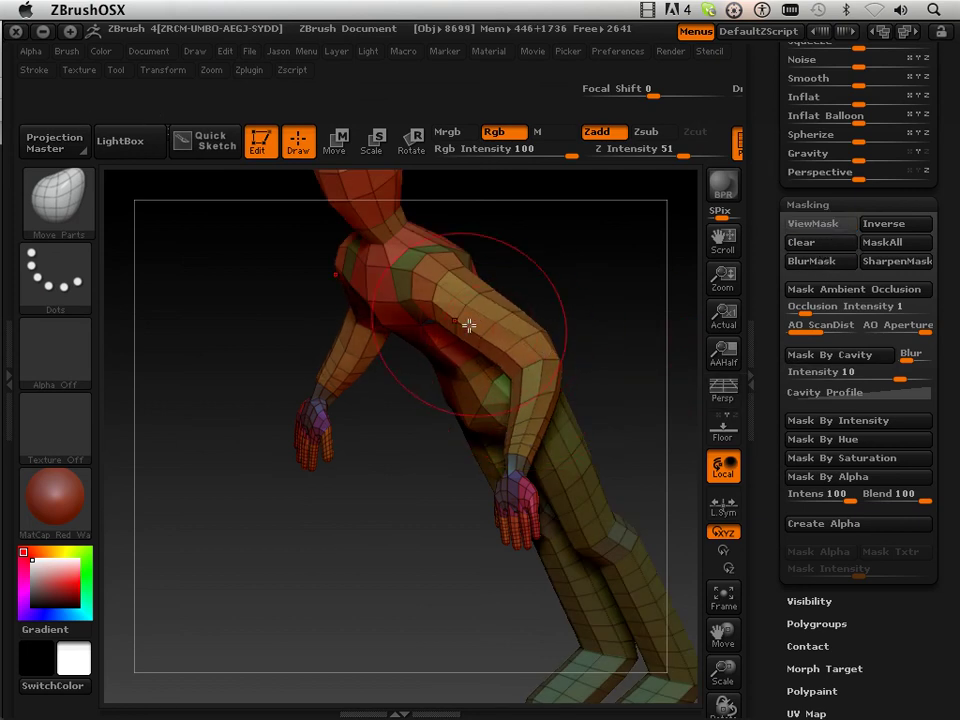
mouse_move(403, 585)
mouse_down()
mouse_move(438, 489)
mouse_move(463, 469)
mouse_up()
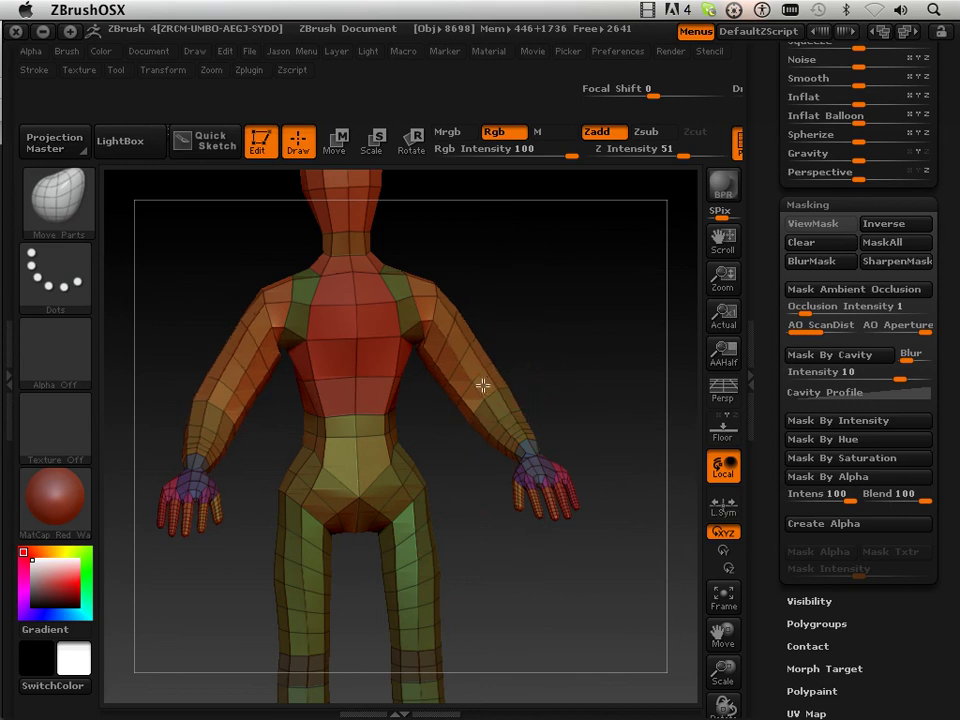
mouse_move(540, 355)
mouse_down()
mouse_move(561, 351)
mouse_move(551, 349)
mouse_move(557, 360)
mouse_up()
drag(549, 435, 570, 374)
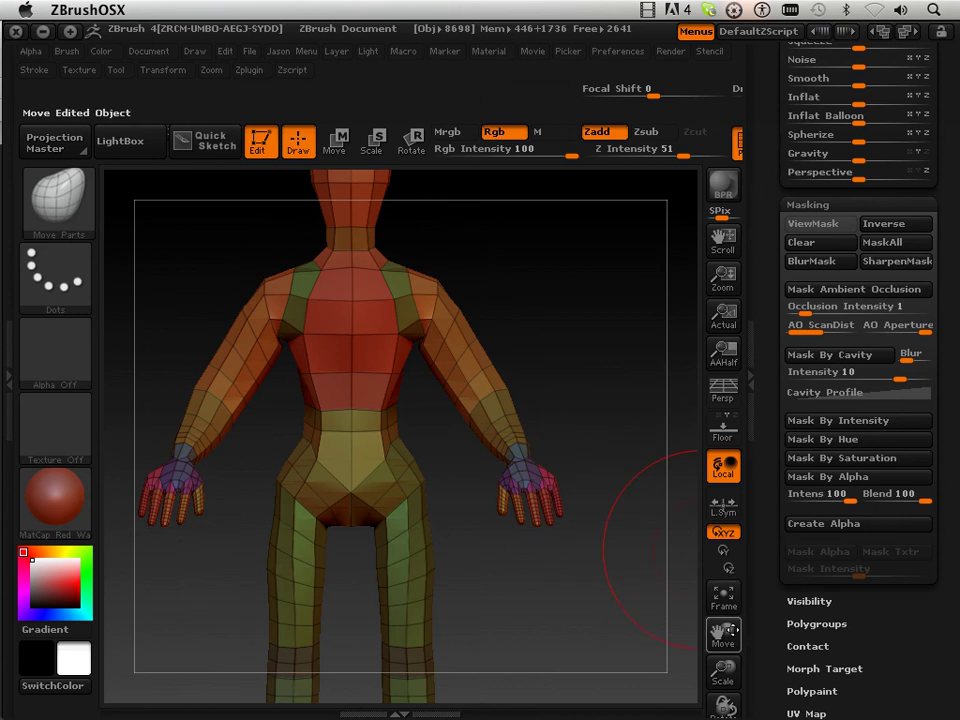
drag(722, 632, 757, 566)
mouse_move(622, 583)
mouse_down()
mouse_move(587, 587)
mouse_move(611, 645)
mouse_move(608, 559)
mouse_up()
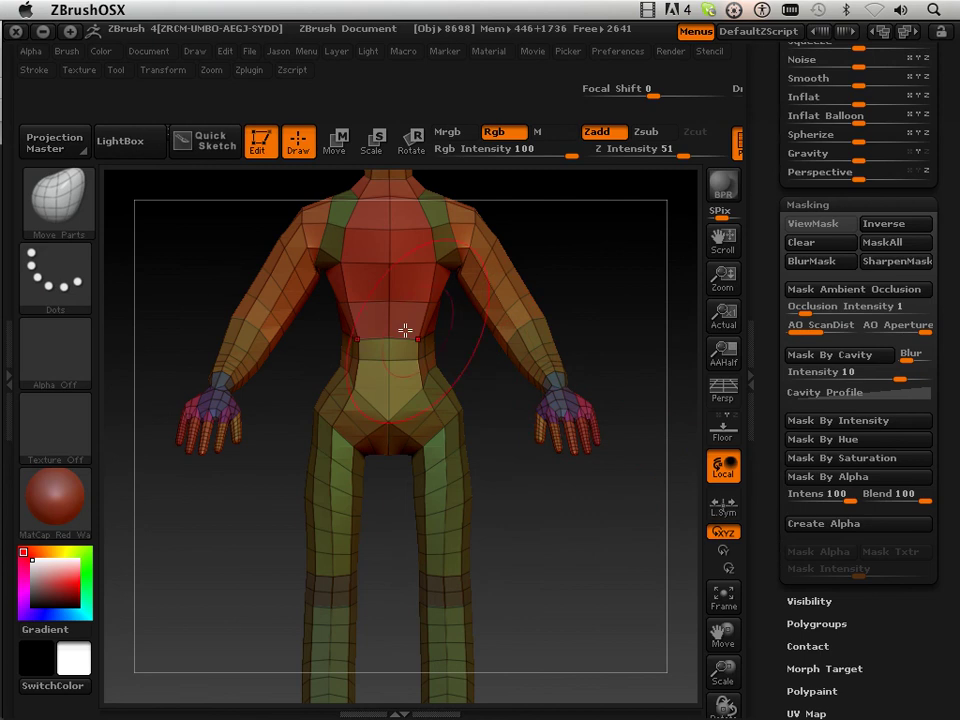
- Select the Inflat brush and smooth the arms from the shoulders to the wrists to slim them
click(57, 200)
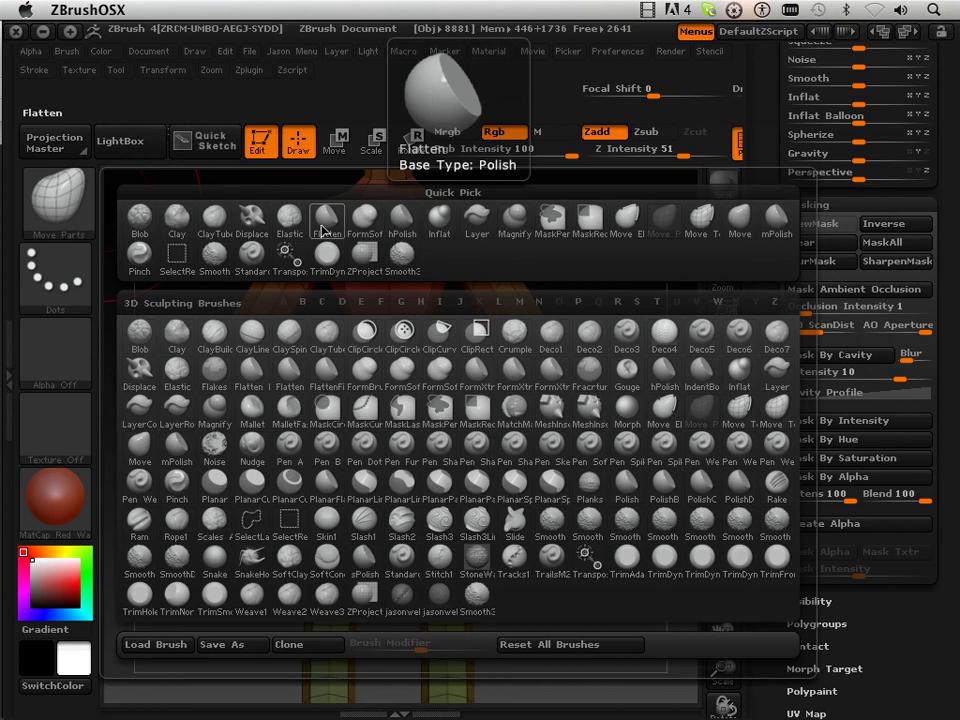
click(441, 303)
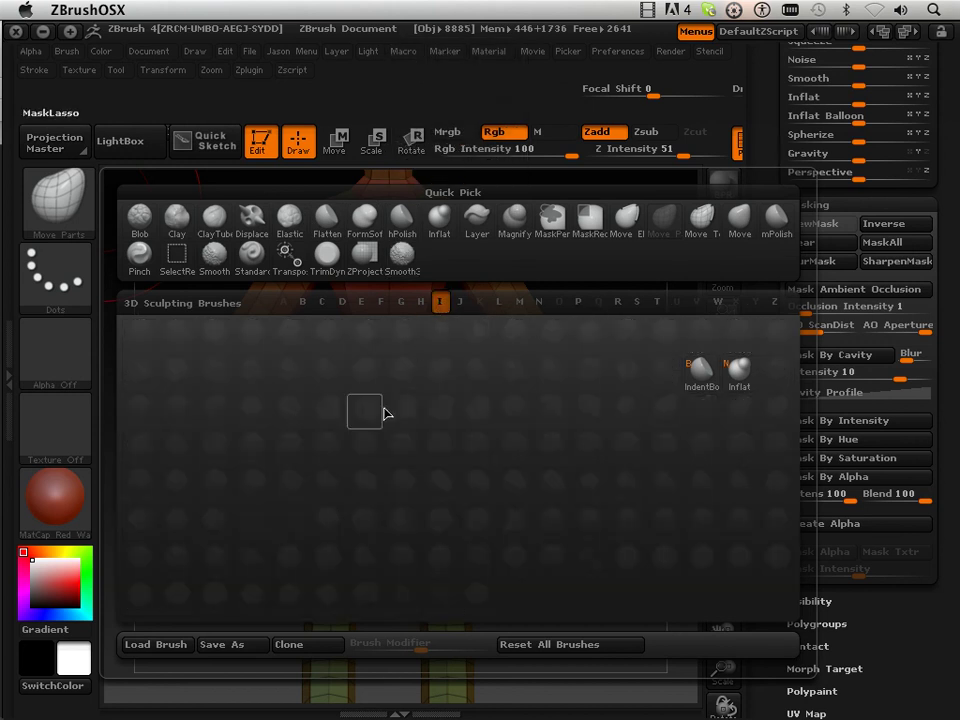
click(700, 374)
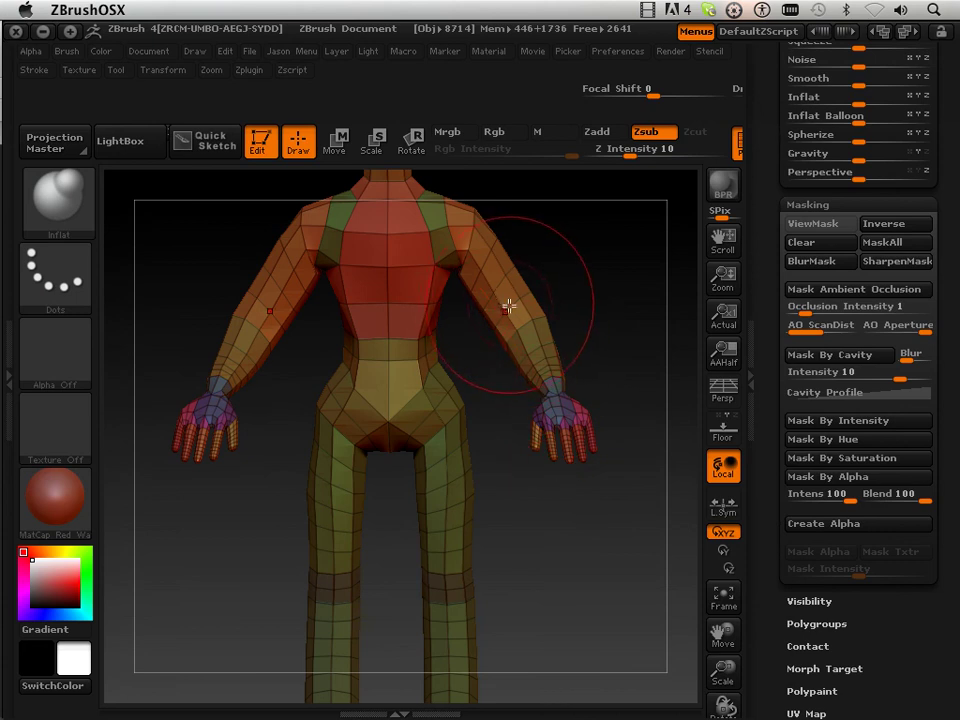
key(shift)
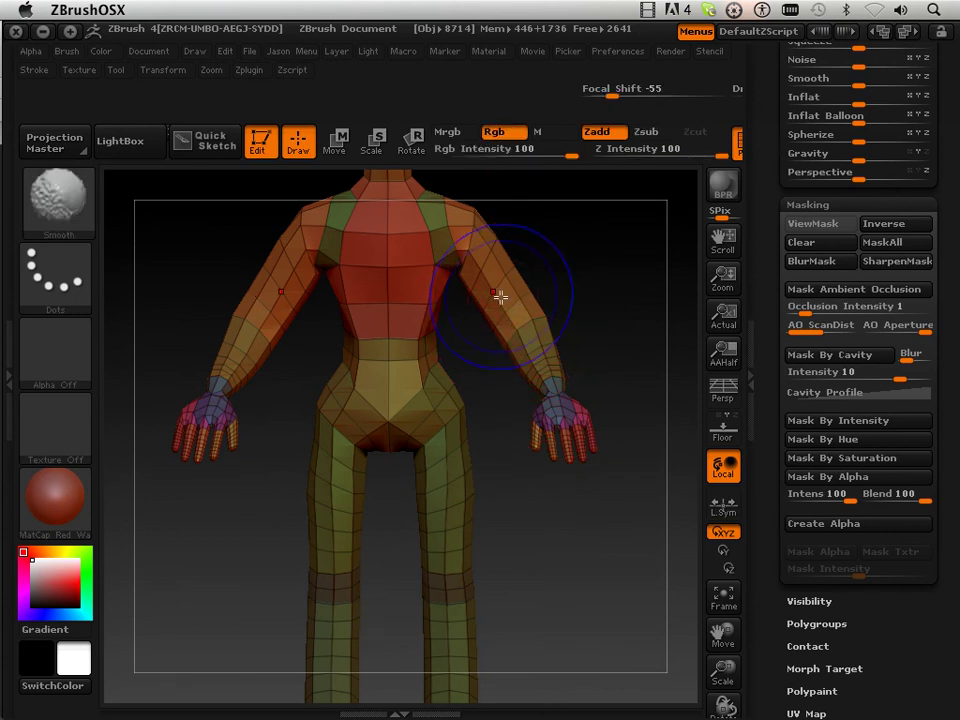
mouse_move(564, 321)
mouse_down()
mouse_move(527, 326)
mouse_move(553, 317)
mouse_up()
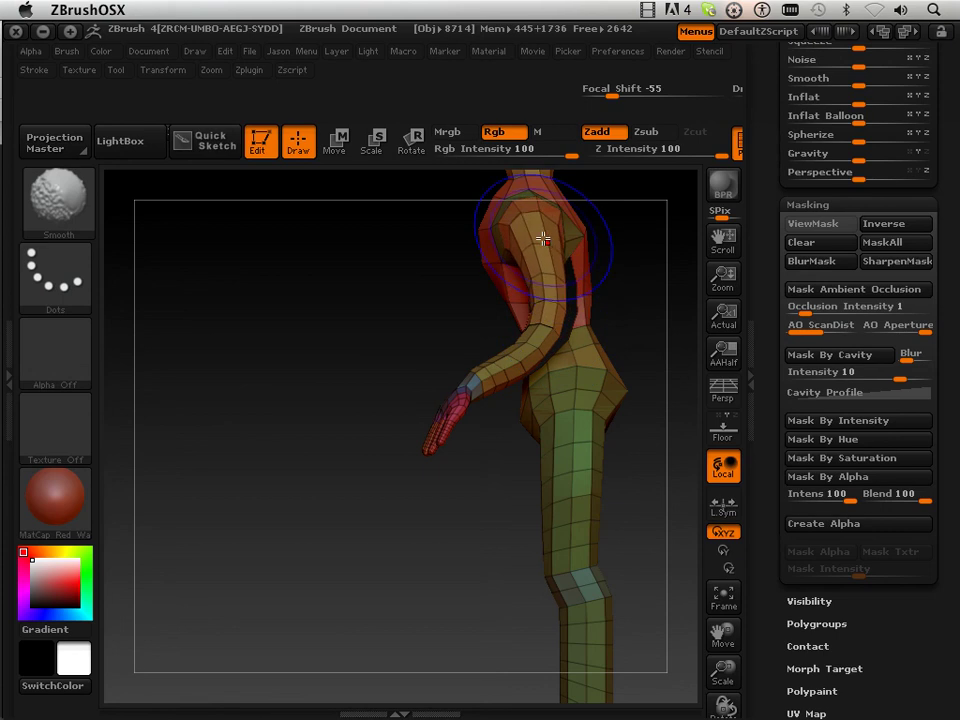
mouse_move(356, 313)
mouse_down()
mouse_move(423, 309)
mouse_move(438, 298)
mouse_up()
key(shift)
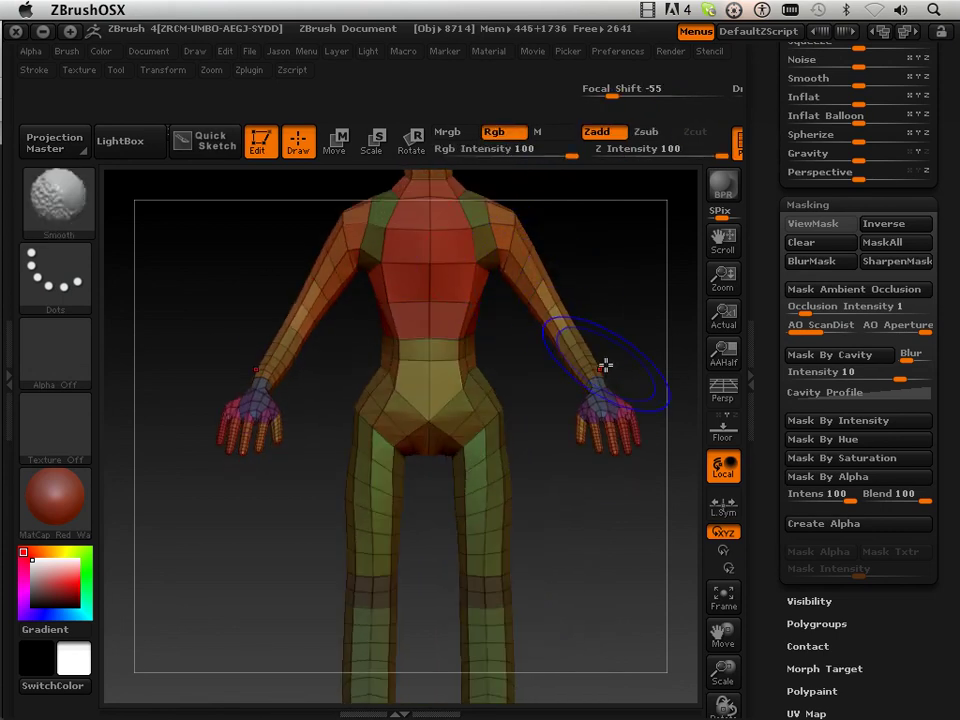
mouse_move(605, 366)
shift+mouse_down()
mouse_move(626, 341)
mouse_move(621, 330)
mouse_move(561, 362)
shift+mouse_up()
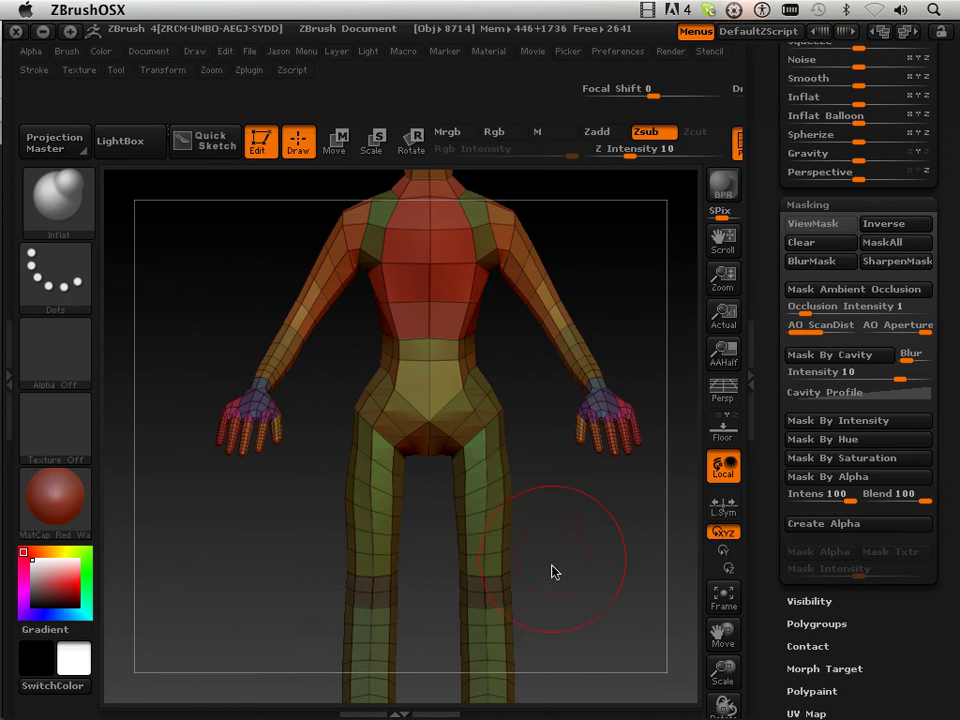
- Smooth both legs from the hips down to the feet in the front view
key(shift)
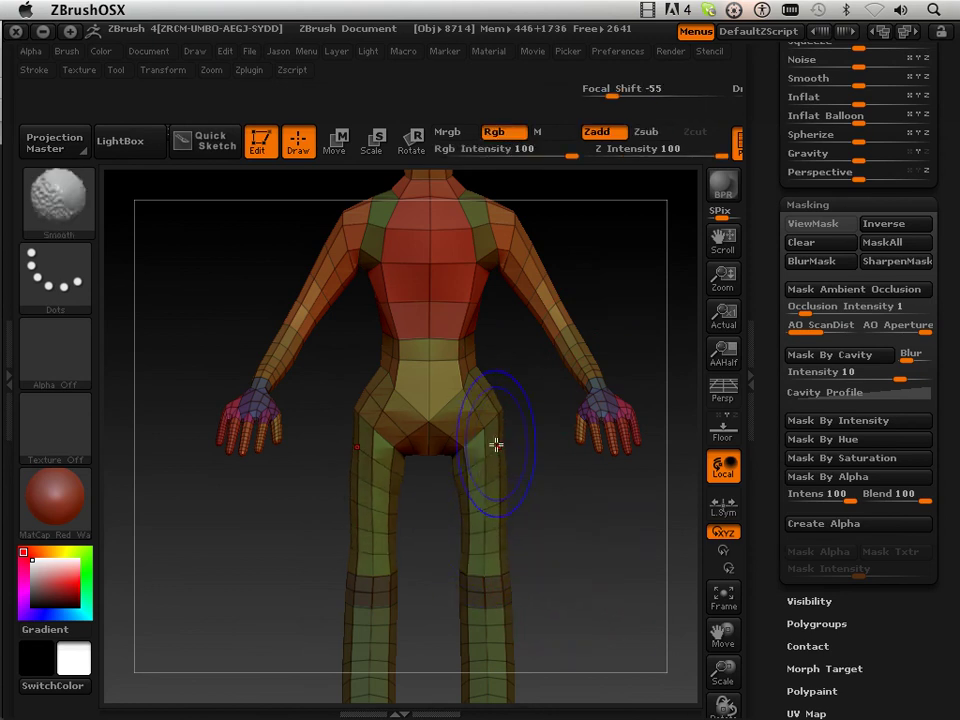
shift+drag(496, 445, 480, 506)
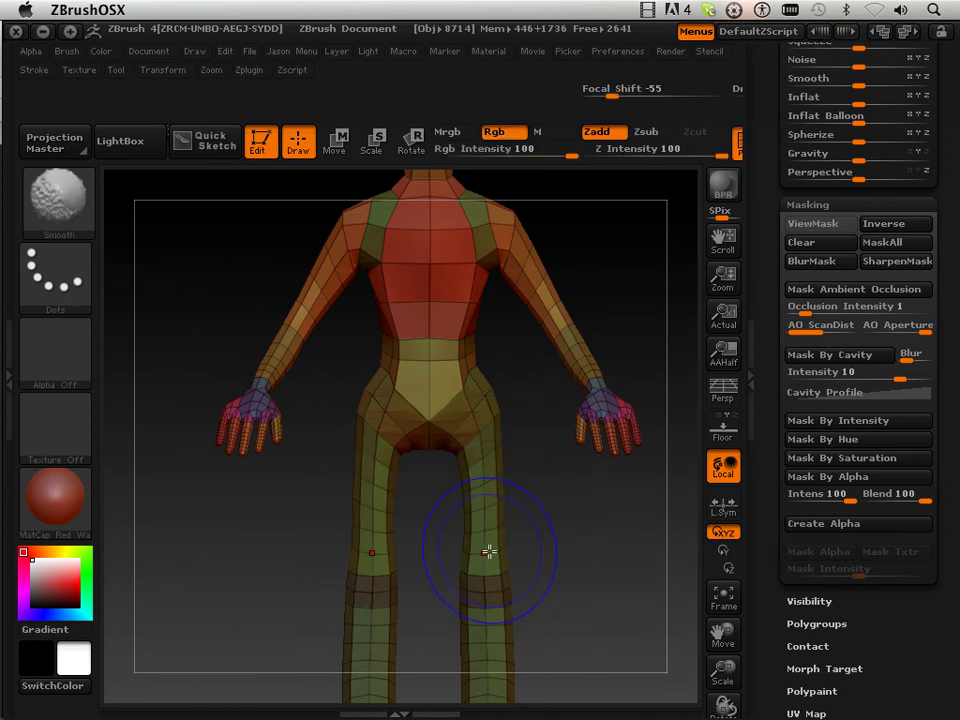
drag(724, 635, 732, 487)
key(shift)
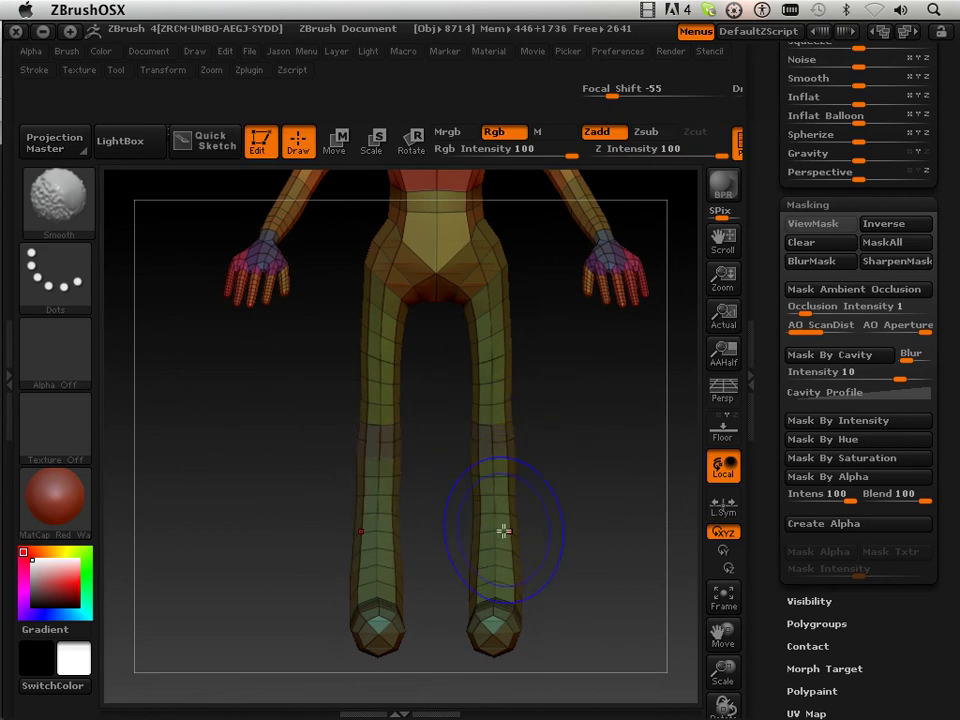
mouse_move(600, 565)
mouse_down()
mouse_move(512, 564)
mouse_move(459, 636)
mouse_move(448, 634)
mouse_move(519, 636)
mouse_move(456, 643)
mouse_move(531, 636)
mouse_up()
drag(354, 572, 476, 514)
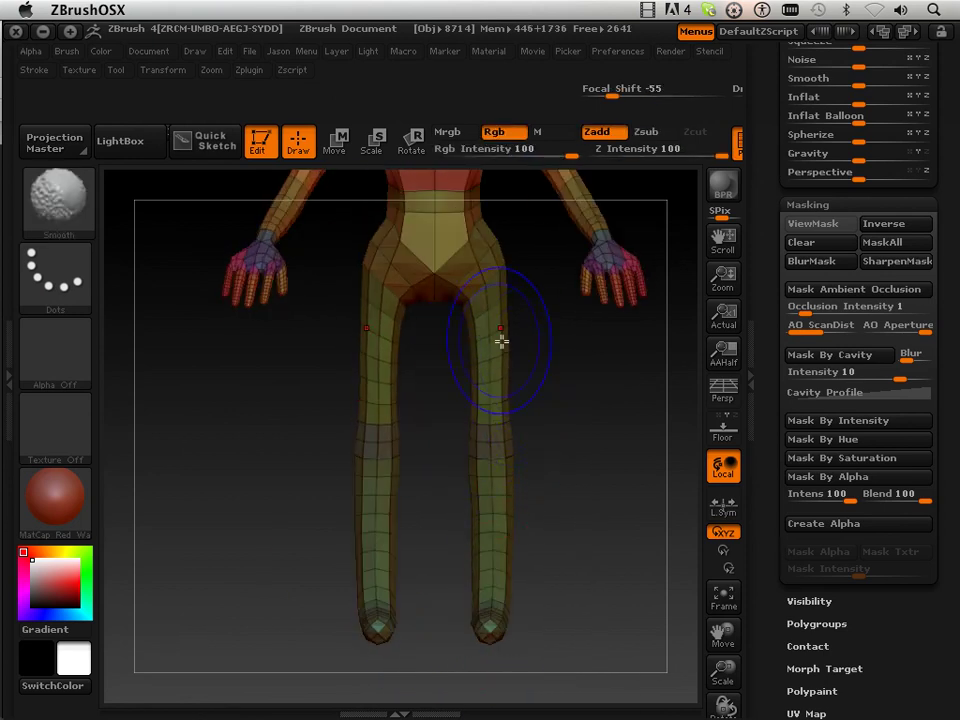
mouse_move(513, 447)
shift+mouse_down()
mouse_move(495, 504)
mouse_move(499, 549)
shift+mouse_up()
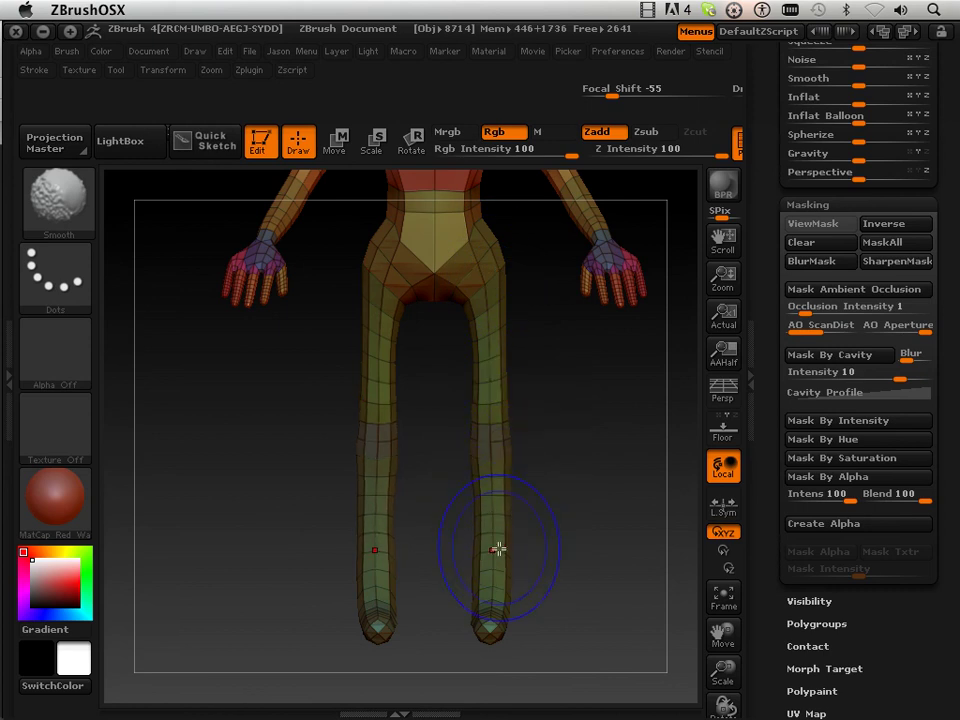
shift+drag(502, 459, 501, 476)
- Smooth the protruding buttocks in the side view to slim the hips
mouse_move(582, 480)
mouse_down()
mouse_move(508, 493)
mouse_move(503, 510)
mouse_up()
key(shift)
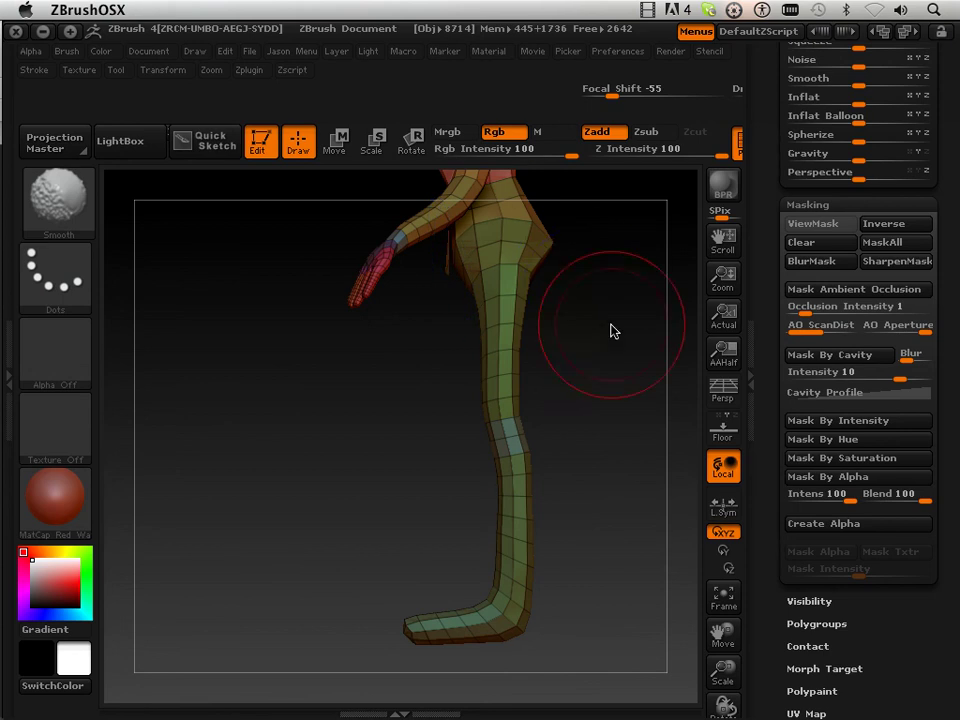
mouse_move(611, 325)
shift+mouse_down()
mouse_move(571, 309)
mouse_move(529, 330)
mouse_move(619, 326)
shift+mouse_up()
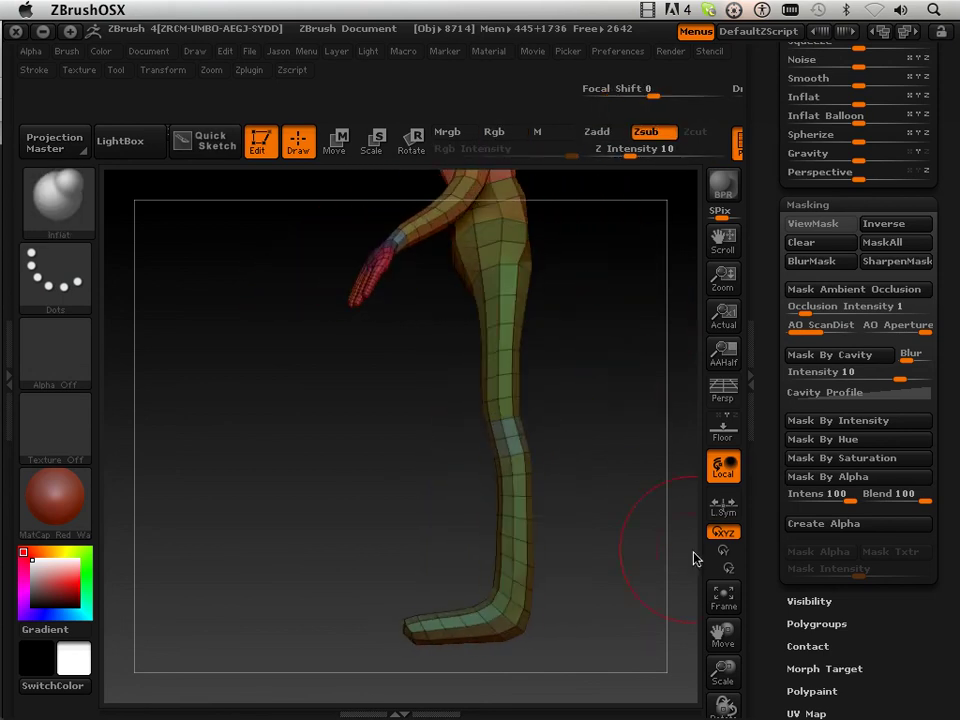
- Select the Move Parts brush and turn the hands inward
mouse_move(713, 671)
mouse_down()
mouse_move(722, 603)
mouse_move(714, 713)
mouse_up()
click(55, 195)
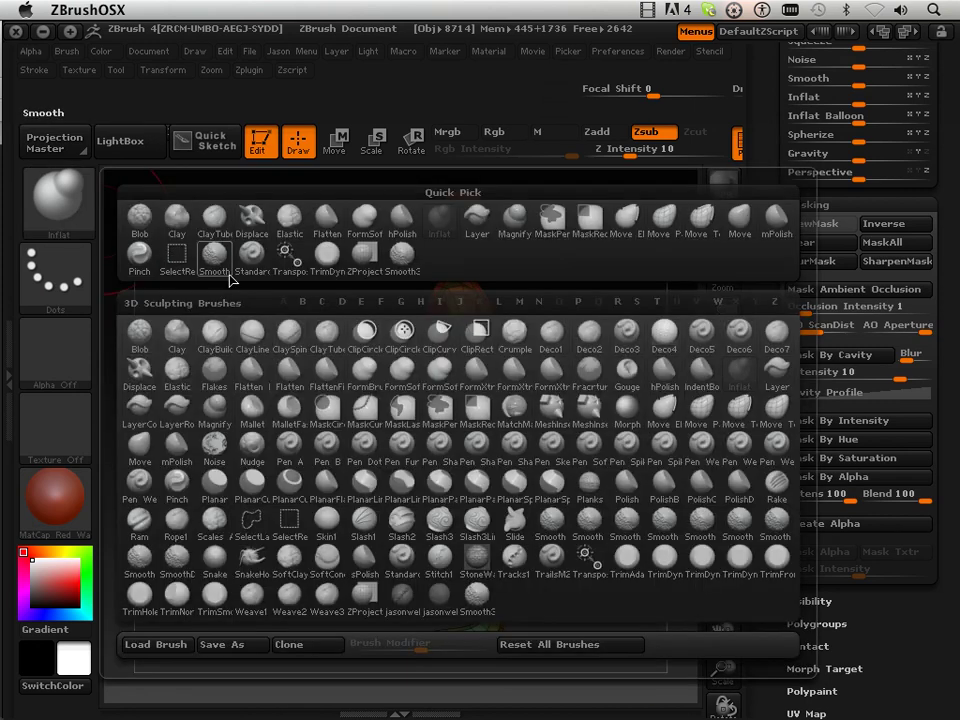
click(699, 413)
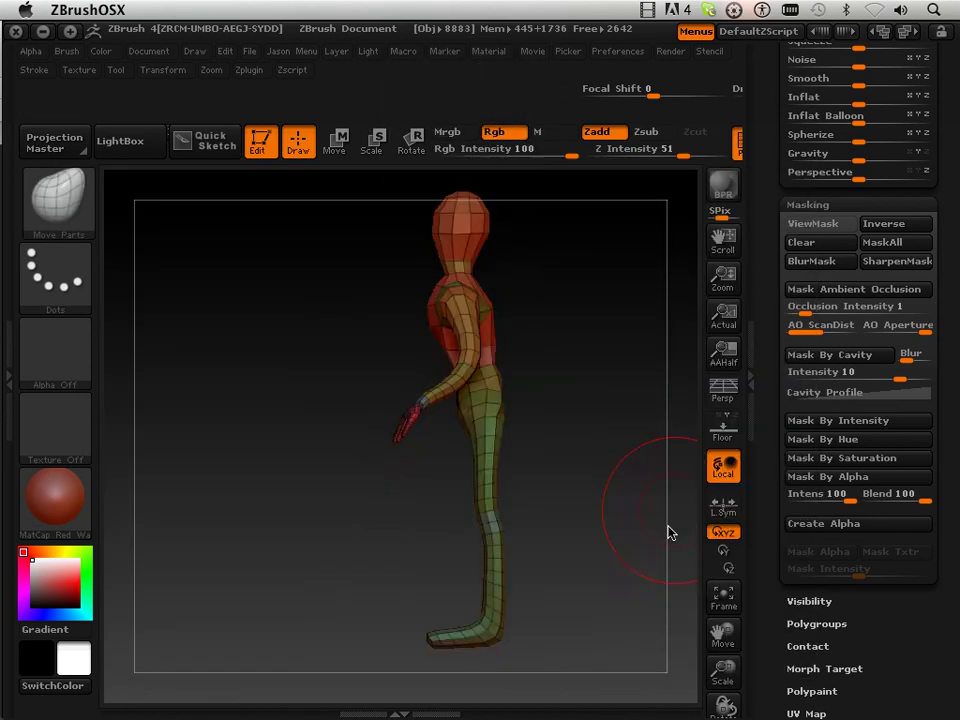
mouse_move(669, 528)
mouse_down()
mouse_move(575, 443)
mouse_move(593, 390)
mouse_up()
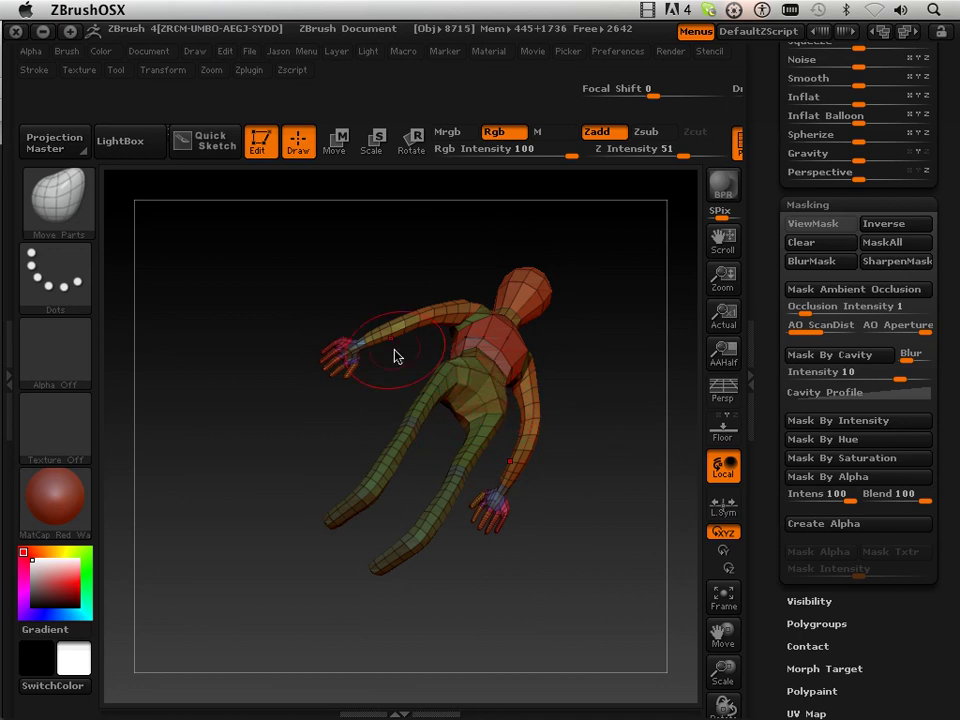
drag(395, 357, 385, 380)
key(shift)
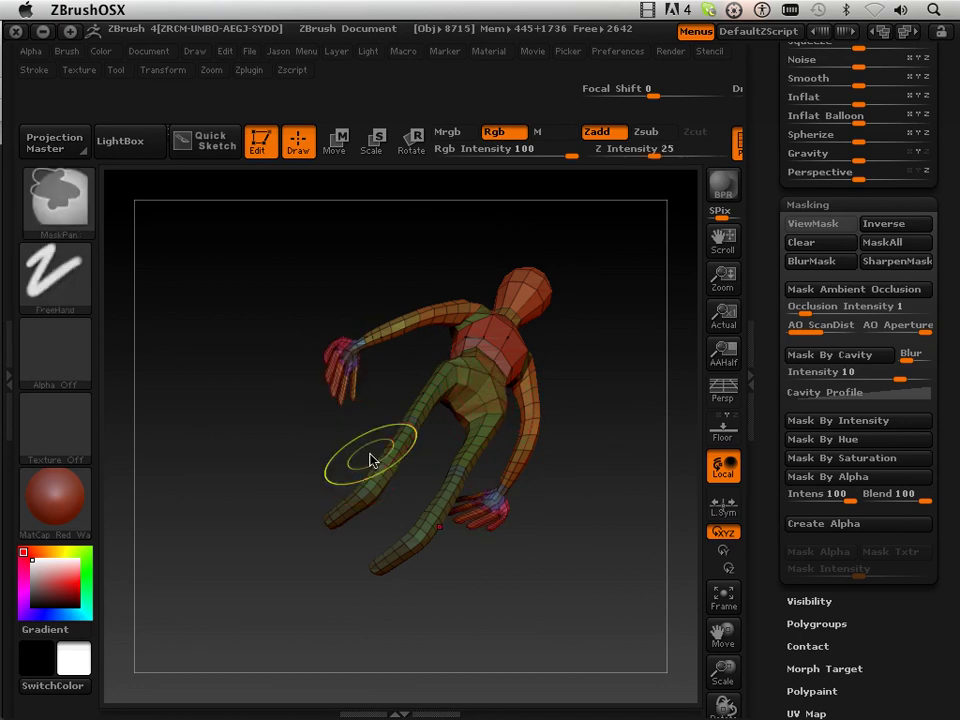
mouse_move(375, 456)
mouse_down()
mouse_move(298, 429)
mouse_move(321, 534)
mouse_move(473, 432)
mouse_move(649, 474)
mouse_up()
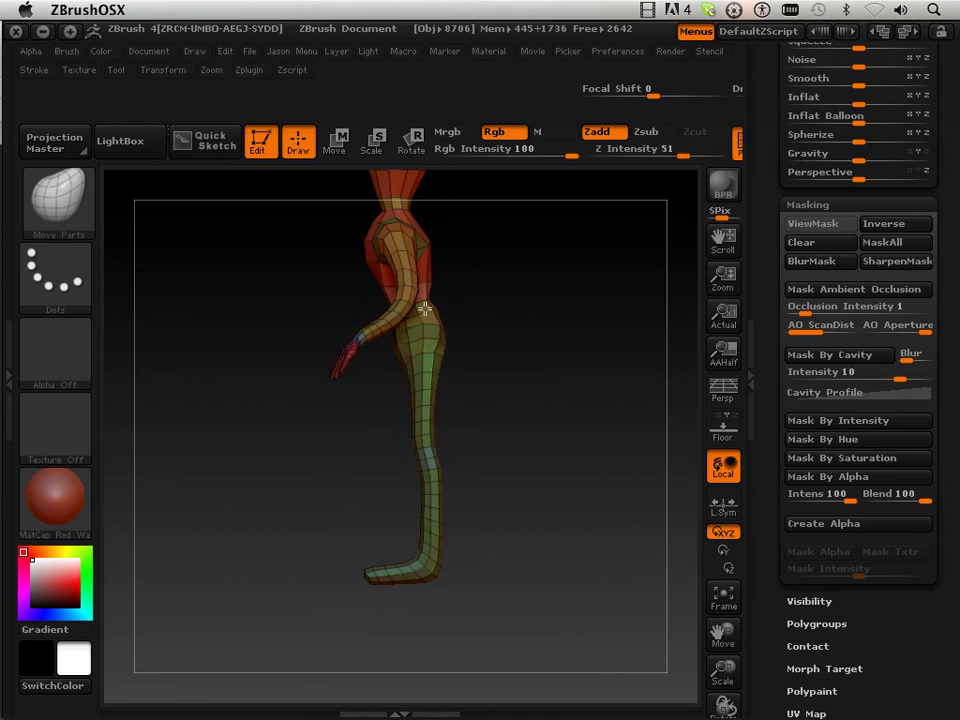
- Adjust the profile of the lower back at the waist with the Move Parts brush
drag(427, 309, 425, 310)
drag(508, 350, 538, 372)
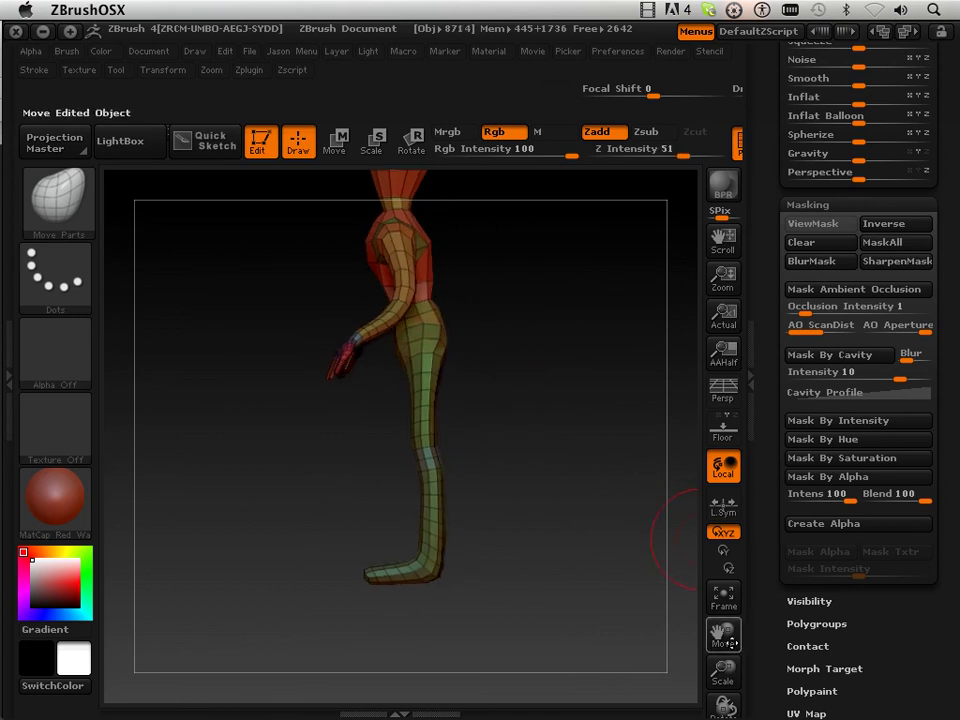
drag(725, 635, 743, 676)
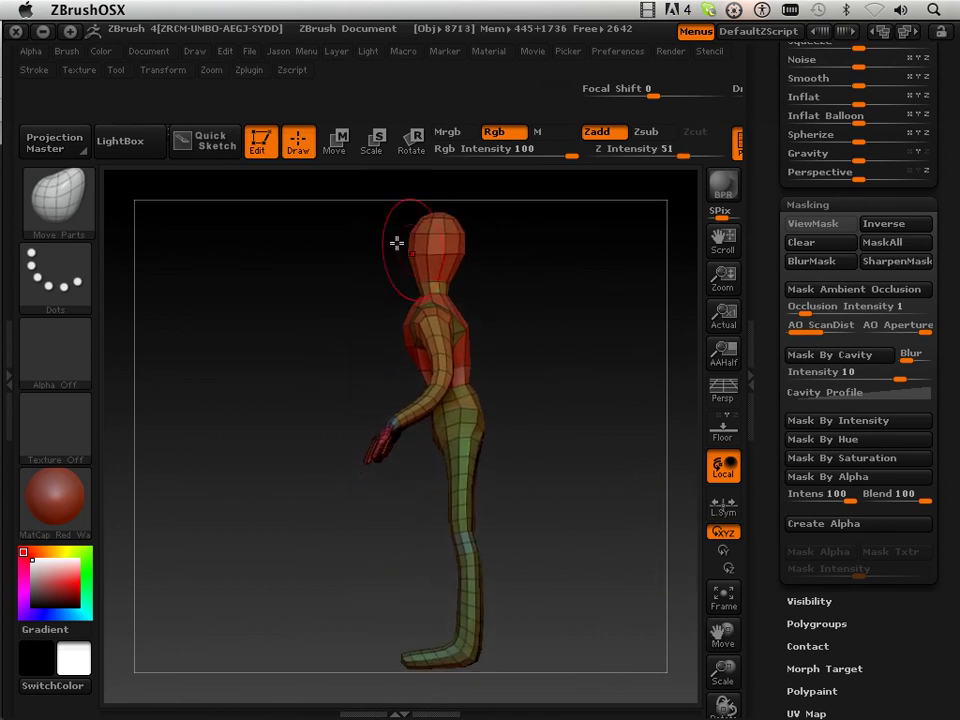
- Switch to Transpose Rotate and mask the upper body topologically from the head down to the hips
click(413, 145)
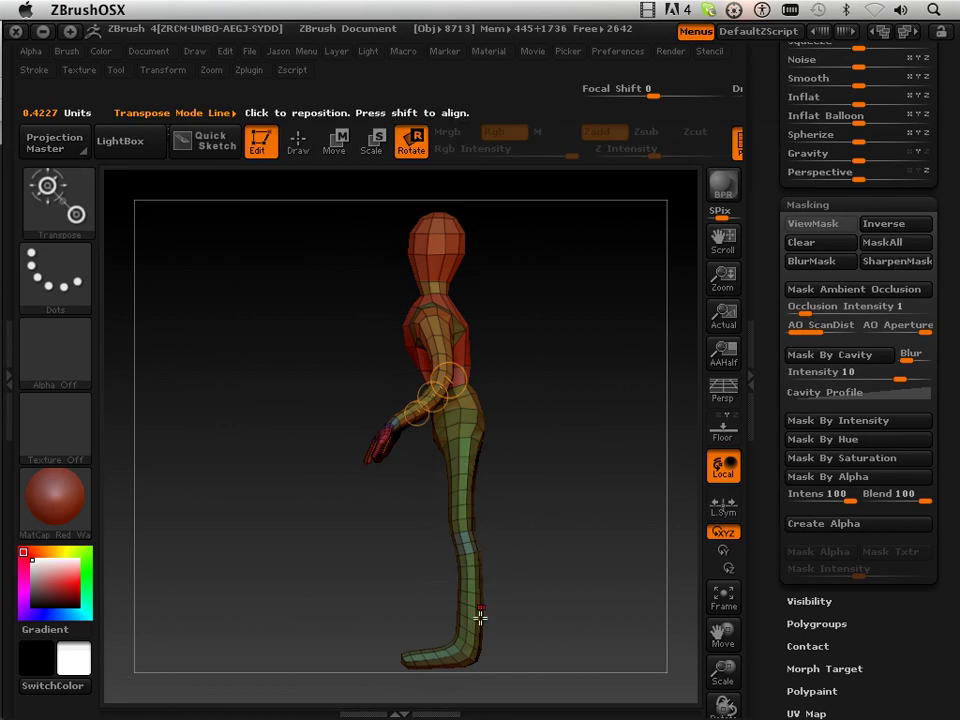
mouse_move(470, 658)
ctrl+mouse_down()
mouse_move(466, 547)
mouse_move(479, 641)
mouse_move(462, 511)
ctrl+mouse_up()
mouse_move(461, 410)
ctrl+mouse_down()
mouse_move(462, 460)
mouse_move(459, 385)
mouse_move(451, 389)
ctrl+mouse_up()
ctrl+drag(445, 233, 450, 388)
drag(497, 391, 572, 392)
ctrl+drag(473, 233, 477, 393)
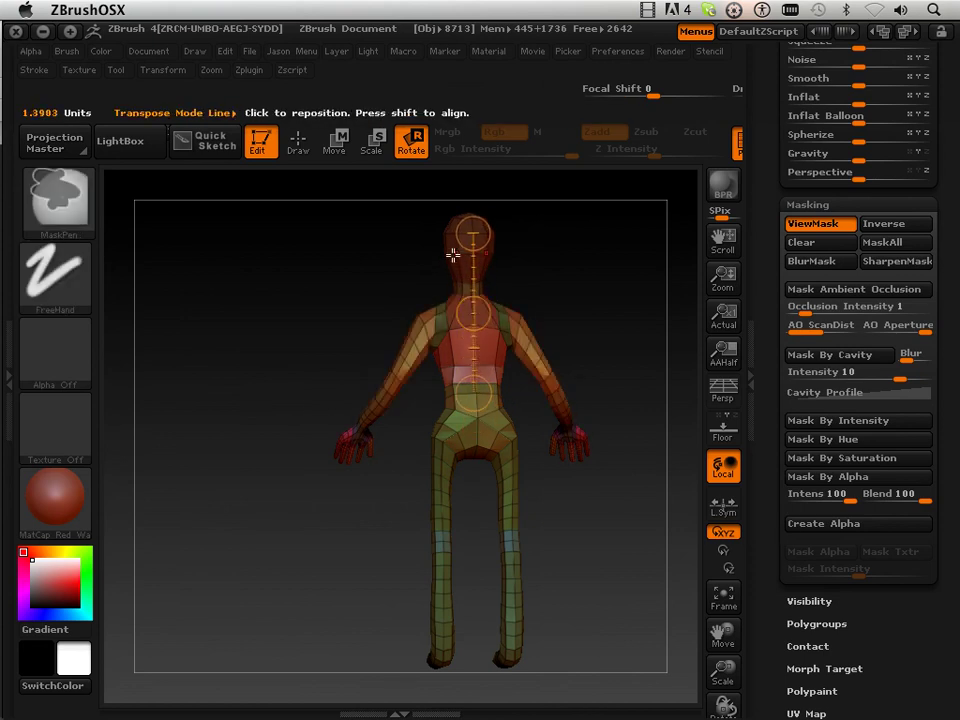
mouse_move(448, 254)
mouse_down()
mouse_move(452, 494)
mouse_move(465, 498)
mouse_up()
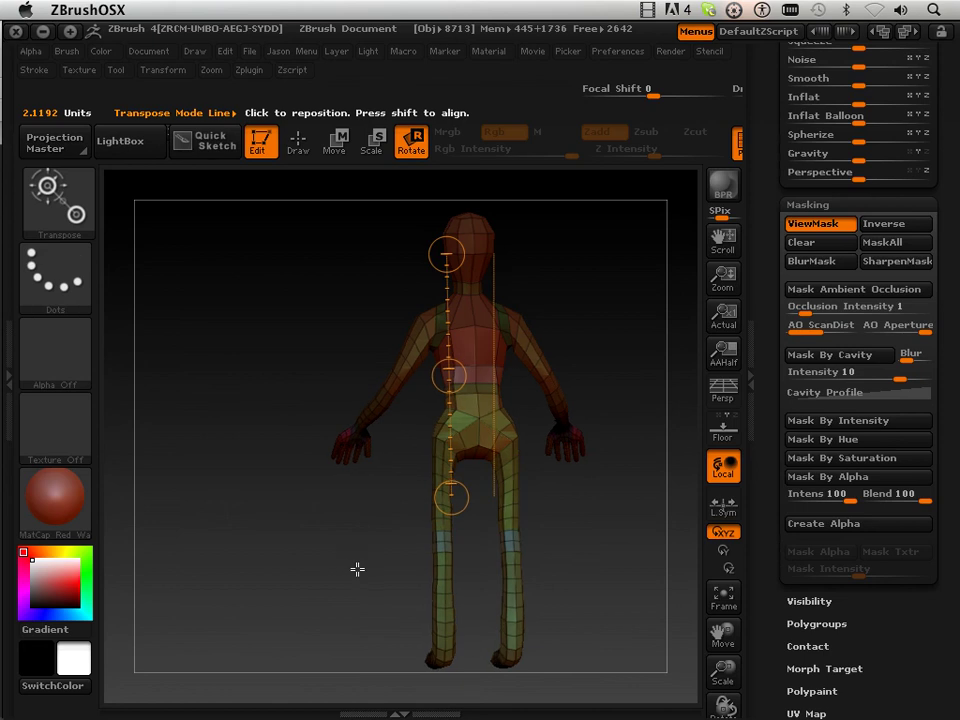
- Invert the mask and tilt the upper body backward at the waist along a Transpose line running to the head
drag(356, 568, 404, 568)
click(895, 236)
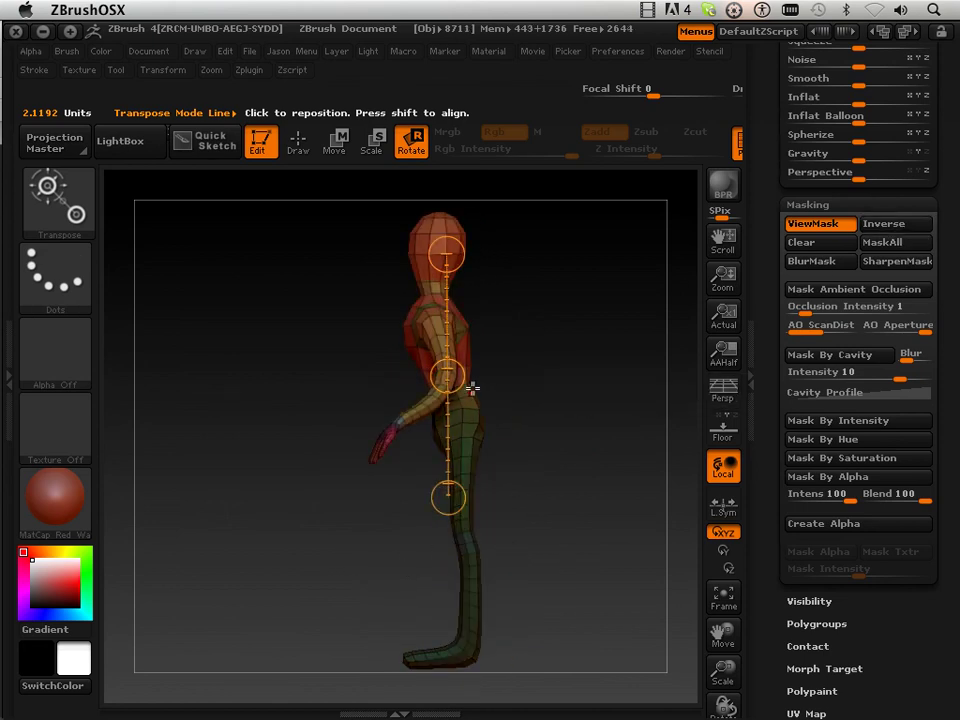
mouse_move(472, 388)
mouse_down()
mouse_move(447, 236)
mouse_move(463, 238)
mouse_up()
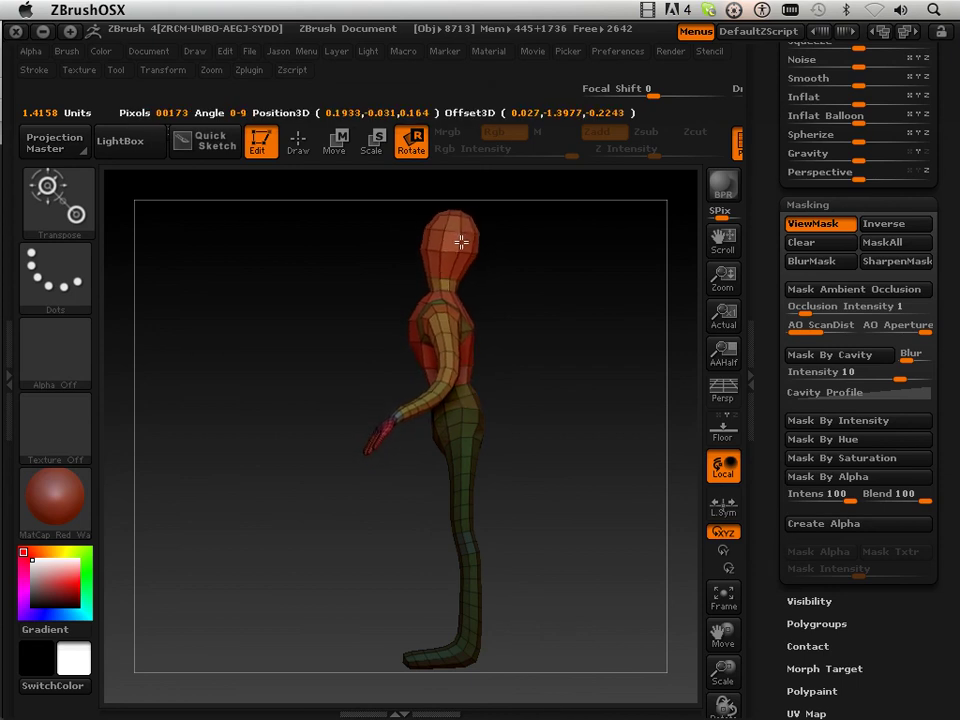
drag(462, 241, 461, 242)
- Mask the body below the head with topological mask strokes from the pelvis upward, leaving the head free
drag(324, 323, 424, 412)
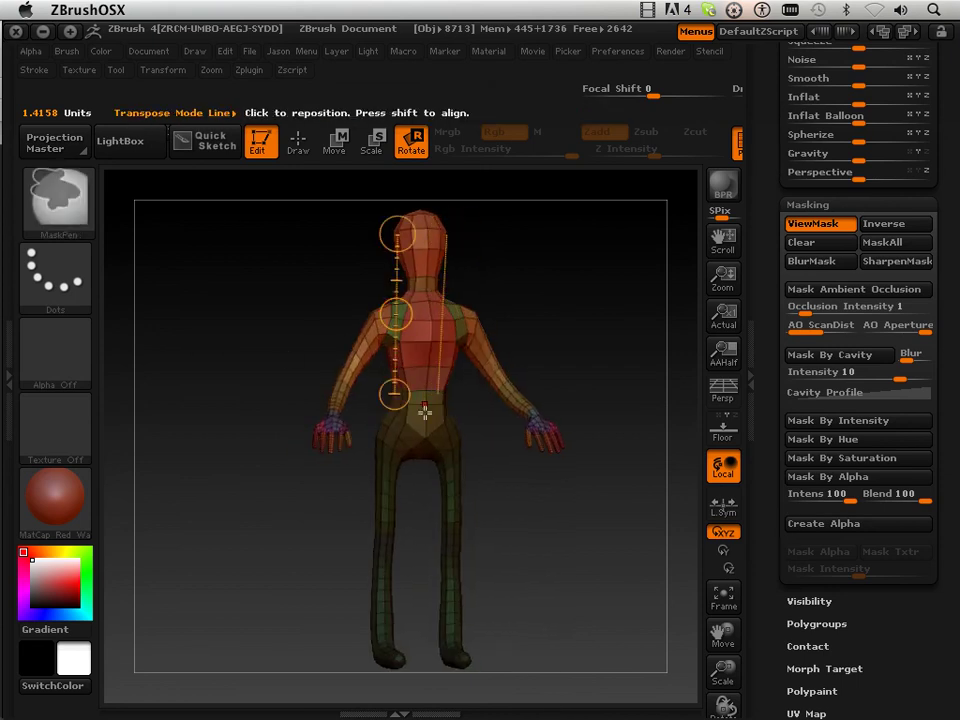
drag(546, 322, 464, 409)
drag(422, 442, 433, 172)
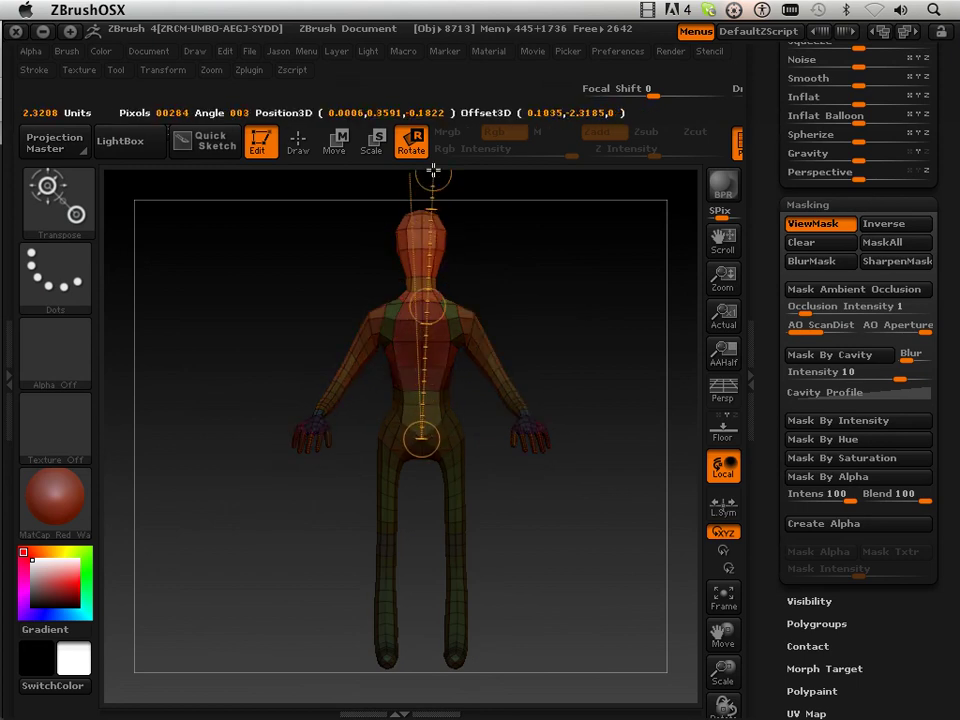
mouse_move(429, 407)
mouse_down()
mouse_move(428, 328)
mouse_move(374, 407)
mouse_move(421, 357)
mouse_move(417, 181)
mouse_up()
mouse_move(509, 289)
mouse_down()
mouse_move(465, 306)
mouse_move(516, 270)
mouse_move(504, 265)
mouse_up()
- Draw a Transpose line between the head and the neck and rotate the head forward
drag(450, 215, 441, 290)
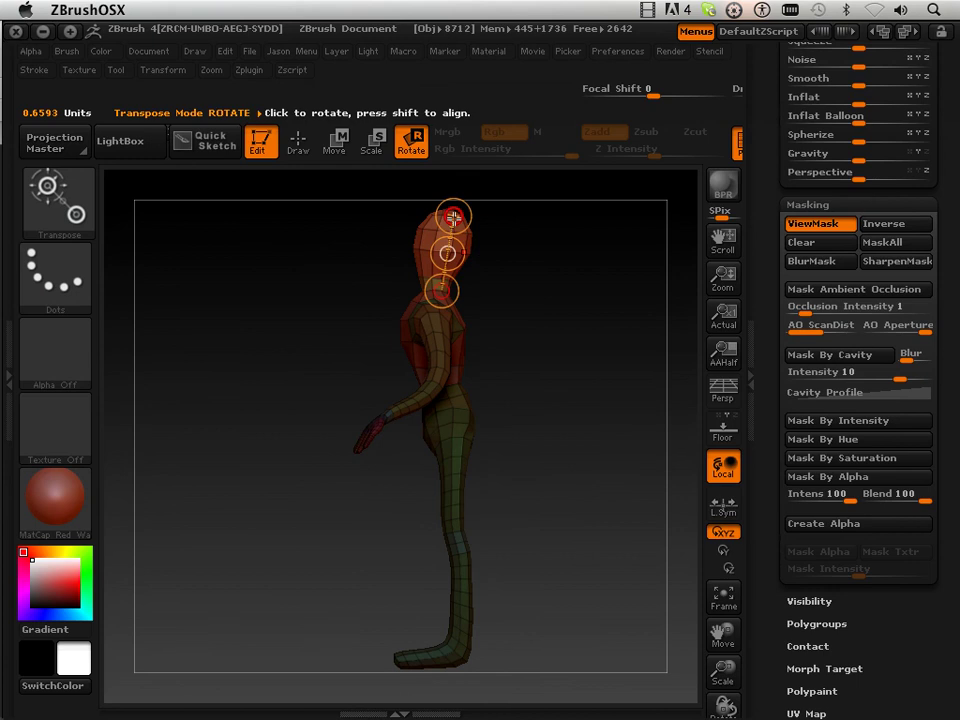
drag(452, 217, 437, 220)
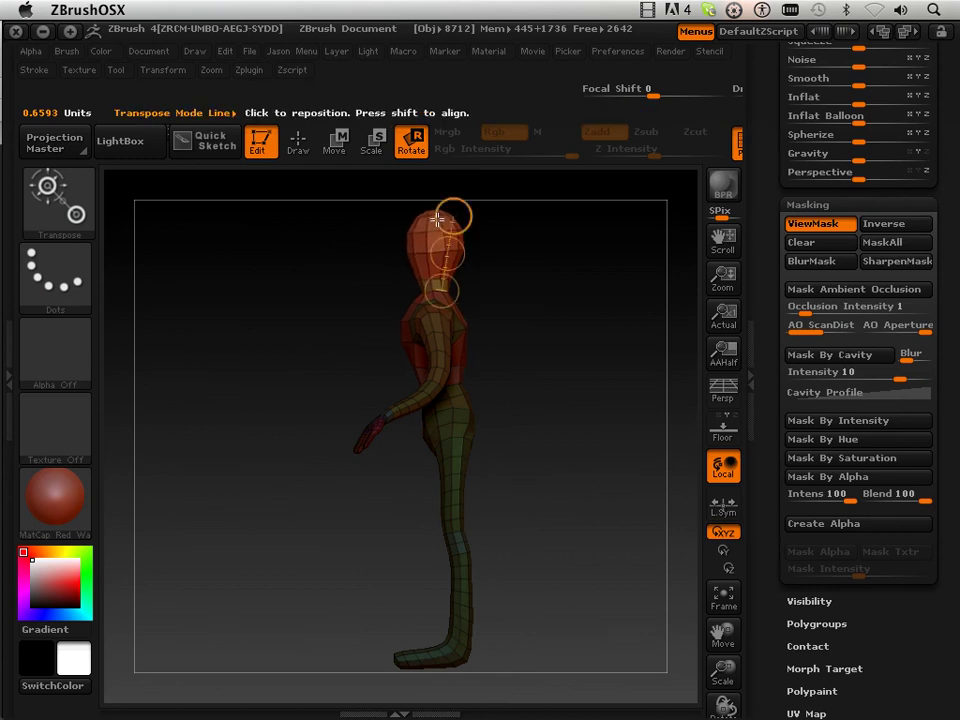
drag(314, 343, 481, 352)
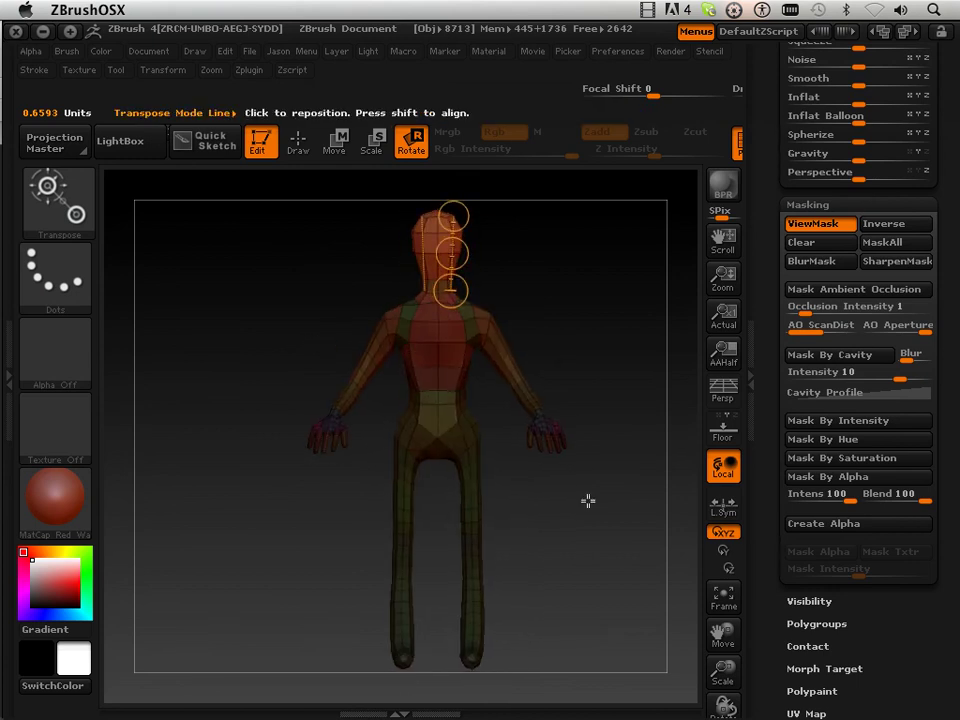
- Return to Draw mode with the Move Parts brush and clear the mask
drag(720, 662, 723, 700)
click(297, 151)
drag(560, 358, 455, 362)
mouse_move(730, 668)
mouse_down()
mouse_move(728, 634)
mouse_move(728, 644)
mouse_up()
drag(554, 492, 654, 493)
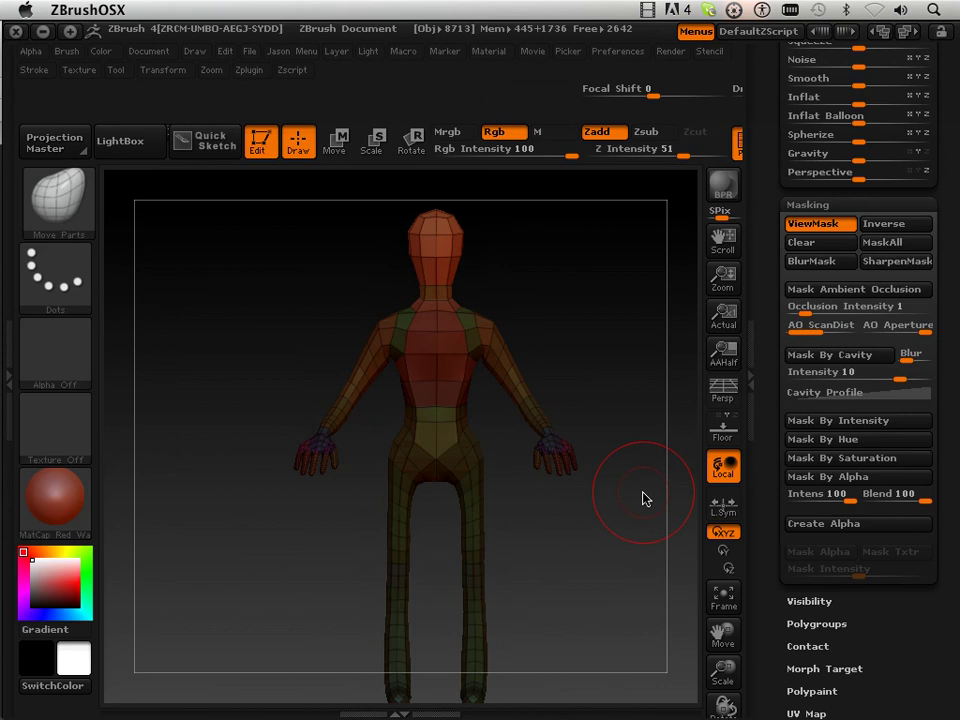
drag(721, 632, 611, 559)
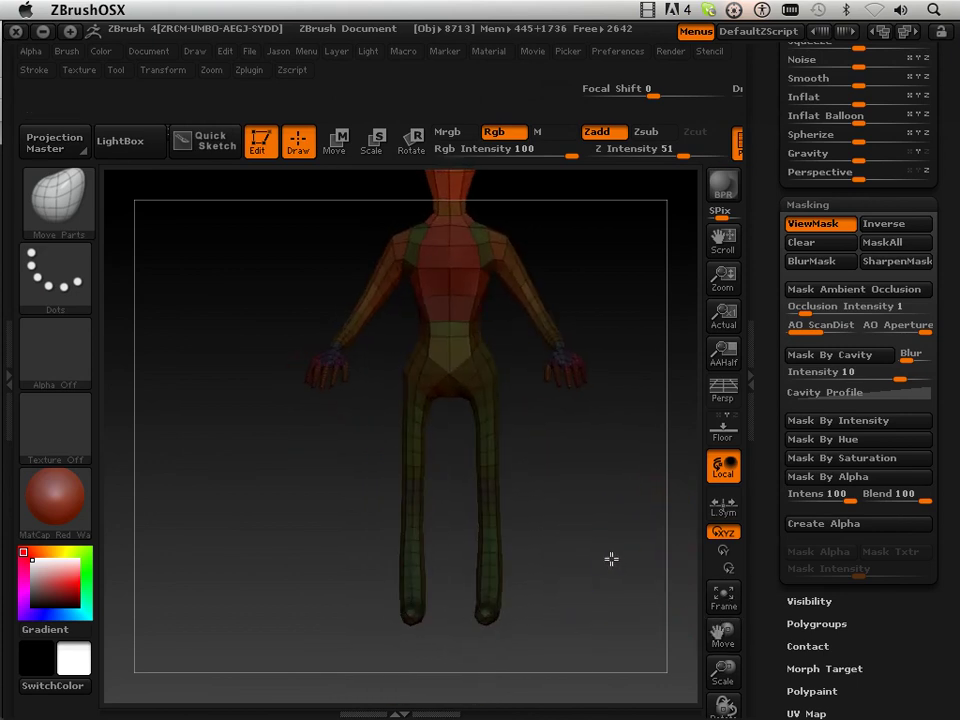
click(334, 141)
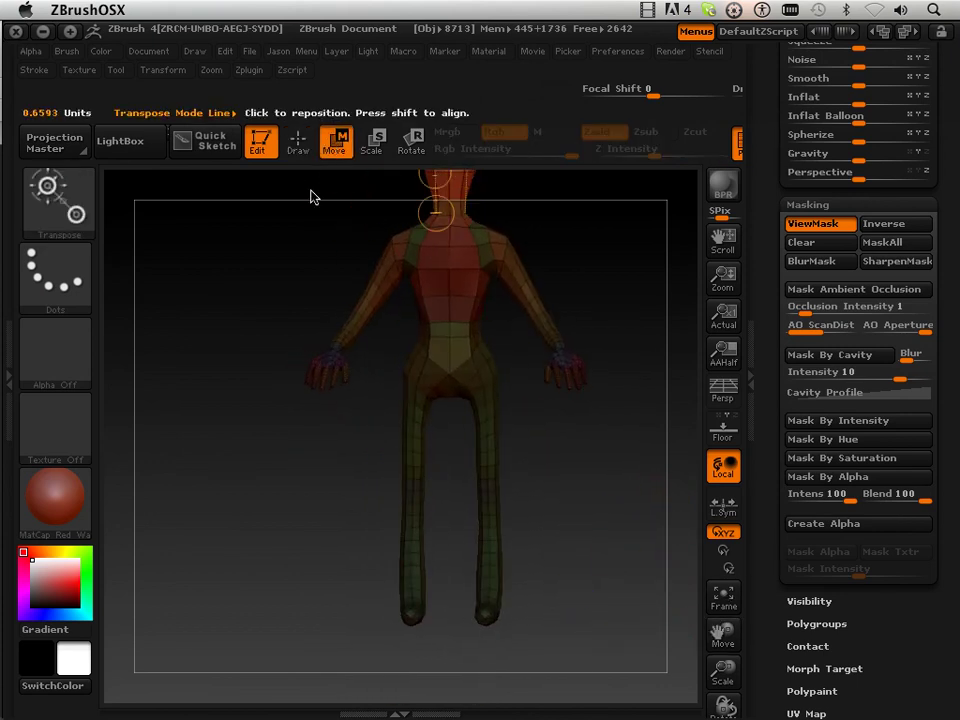
click(298, 141)
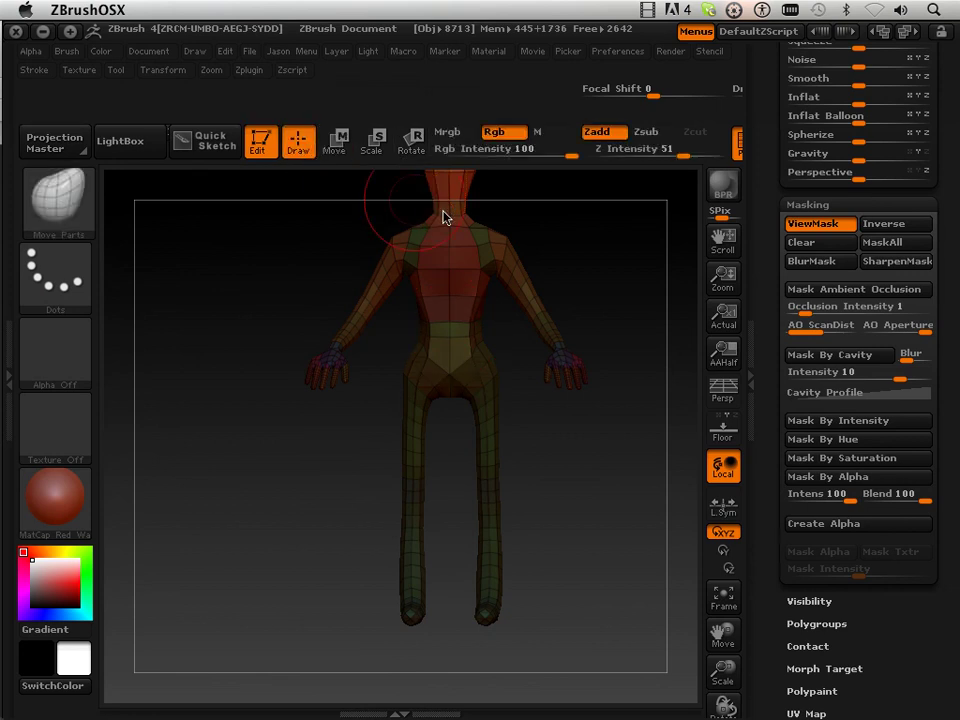
click(801, 242)
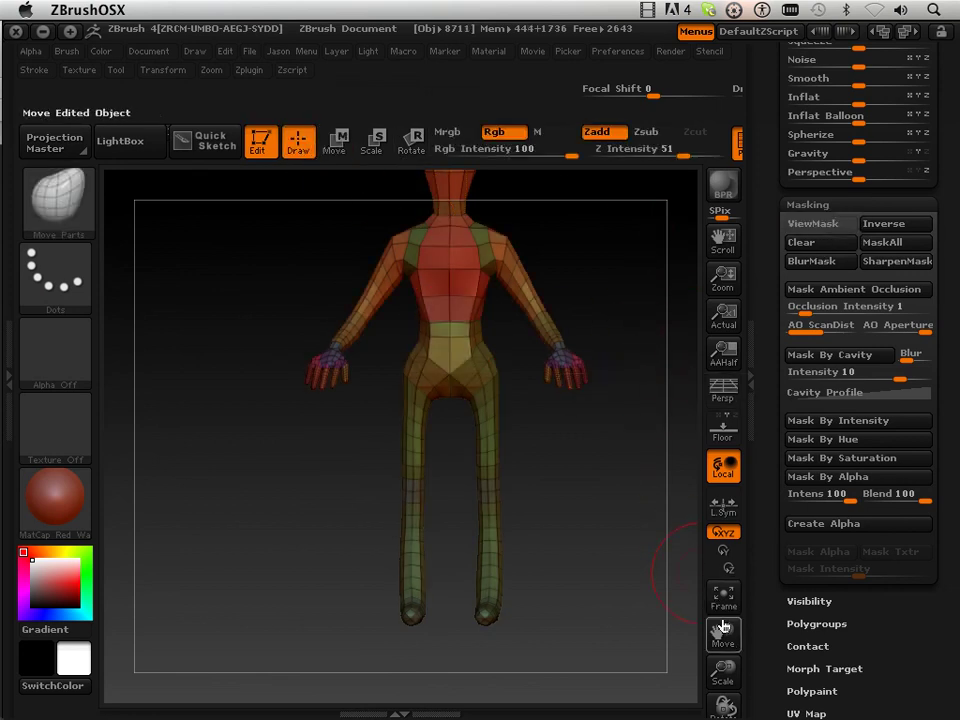
- Refine the outline of the hips with the Move Parts brush
drag(722, 630, 724, 672)
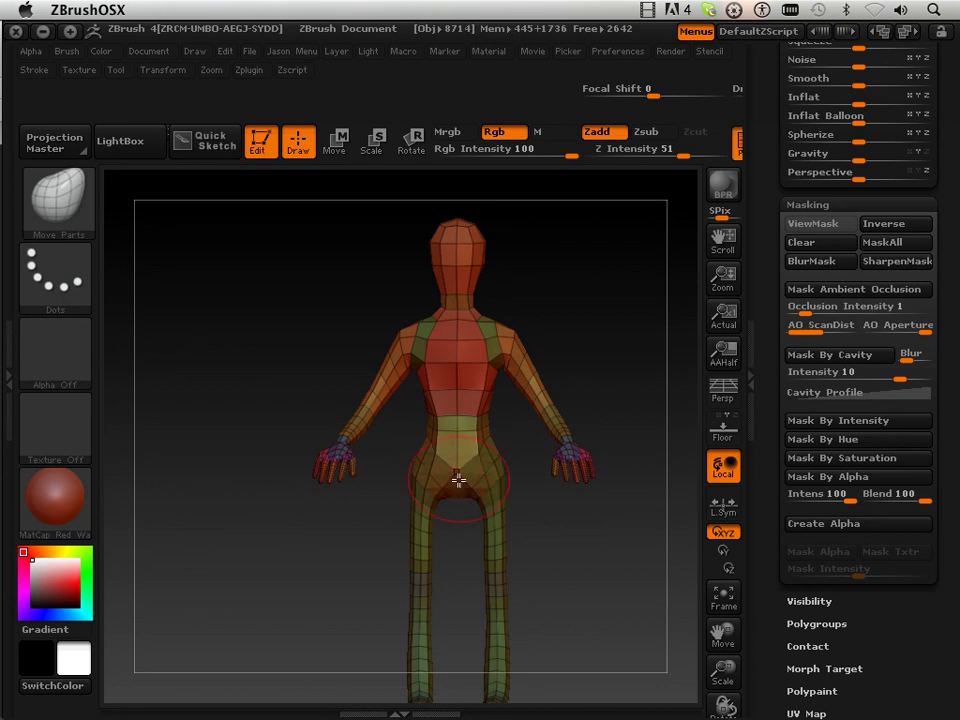
drag(525, 477, 517, 443)
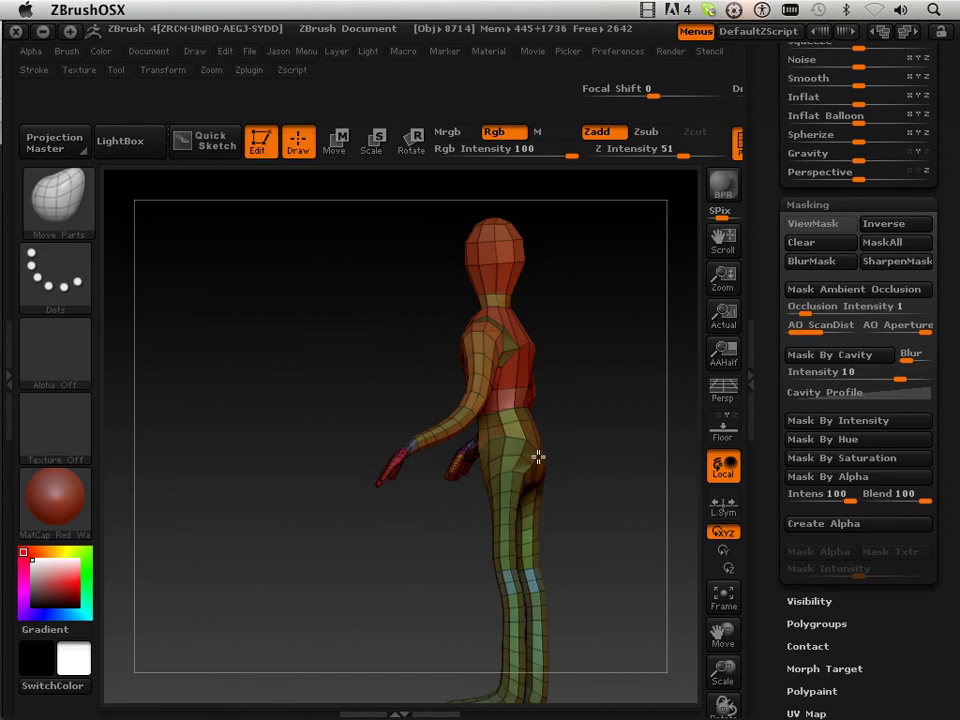
drag(352, 597, 518, 563)
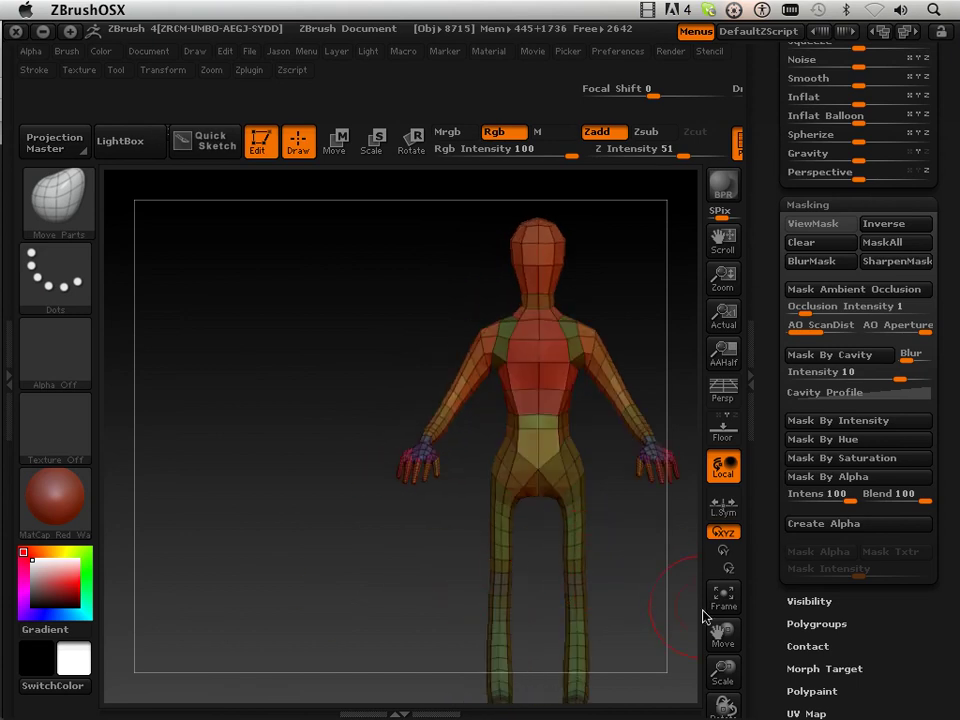
drag(724, 630, 714, 636)
mouse_move(622, 591)
mouse_down()
mouse_move(591, 581)
mouse_move(669, 609)
mouse_move(621, 602)
mouse_move(684, 589)
mouse_move(664, 585)
mouse_move(683, 590)
mouse_up()
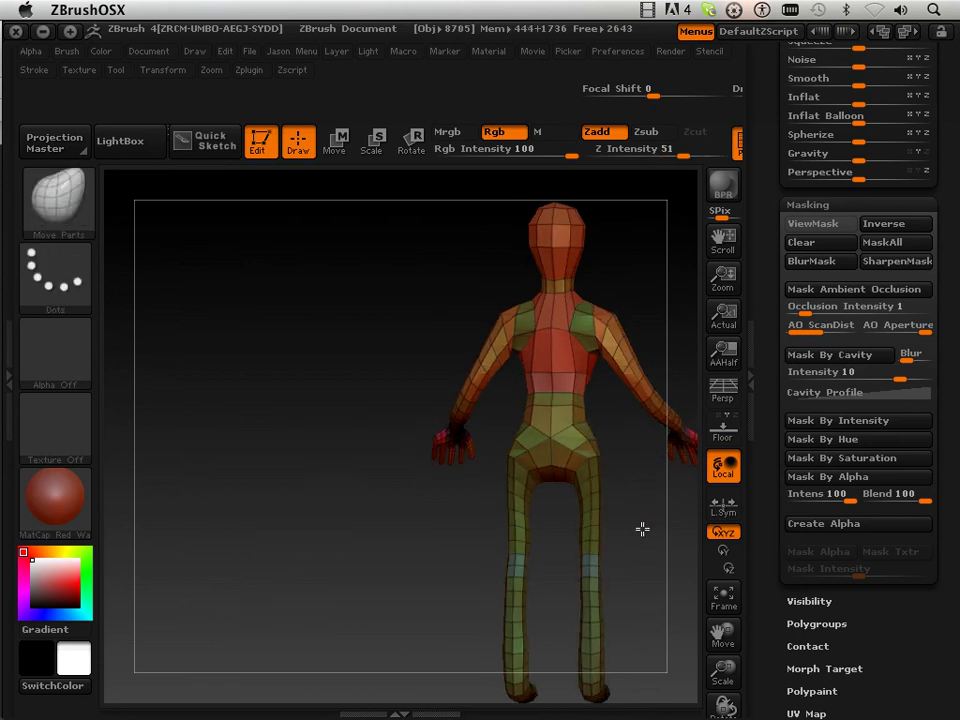
- Reshape the shoulder-blade area on the upper back with the Move Parts brush
mouse_move(643, 529)
mouse_down()
mouse_move(609, 529)
mouse_move(649, 534)
mouse_up()
drag(723, 670, 610, 470)
drag(591, 261, 566, 224)
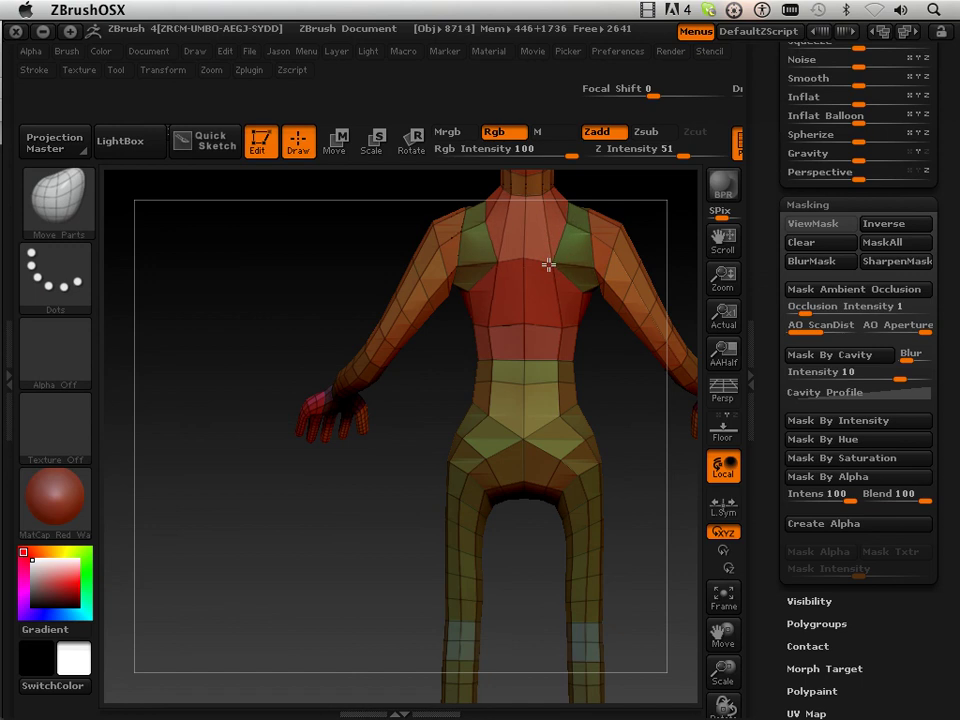
drag(313, 298, 313, 411)
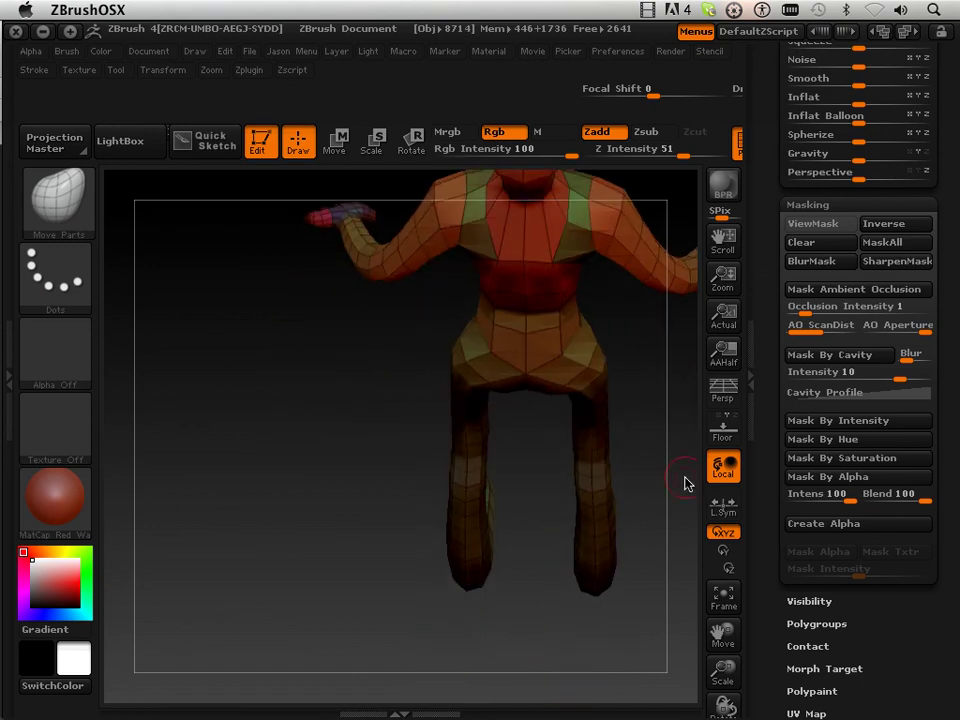
- Refine the shape of the buttocks and upper thighs from behind with the Move Parts brush
drag(655, 404, 407, 585)
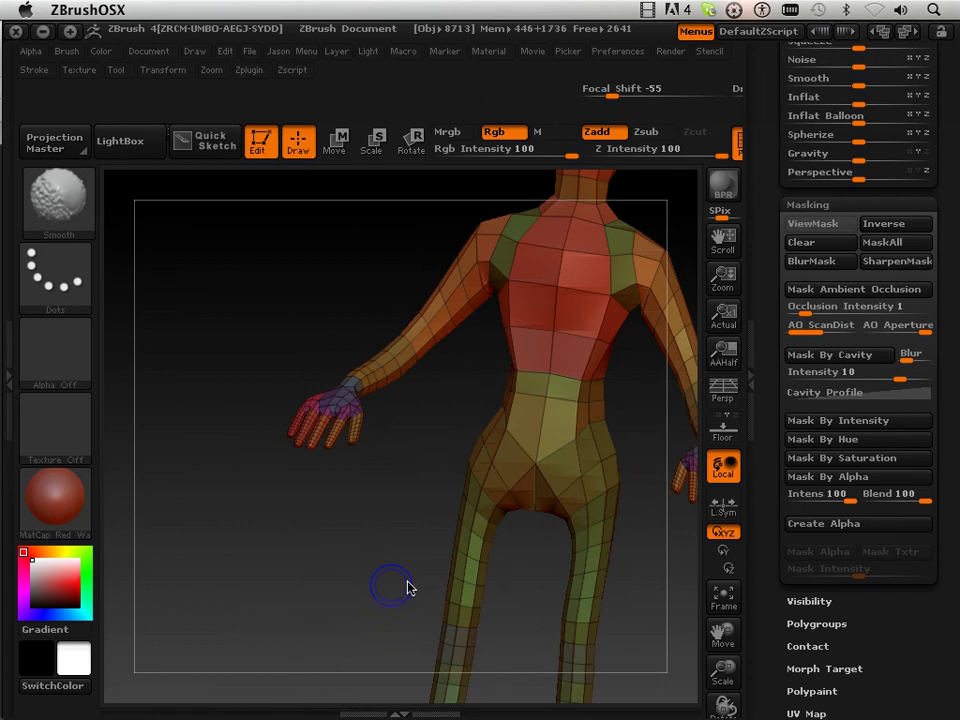
drag(640, 547, 666, 555)
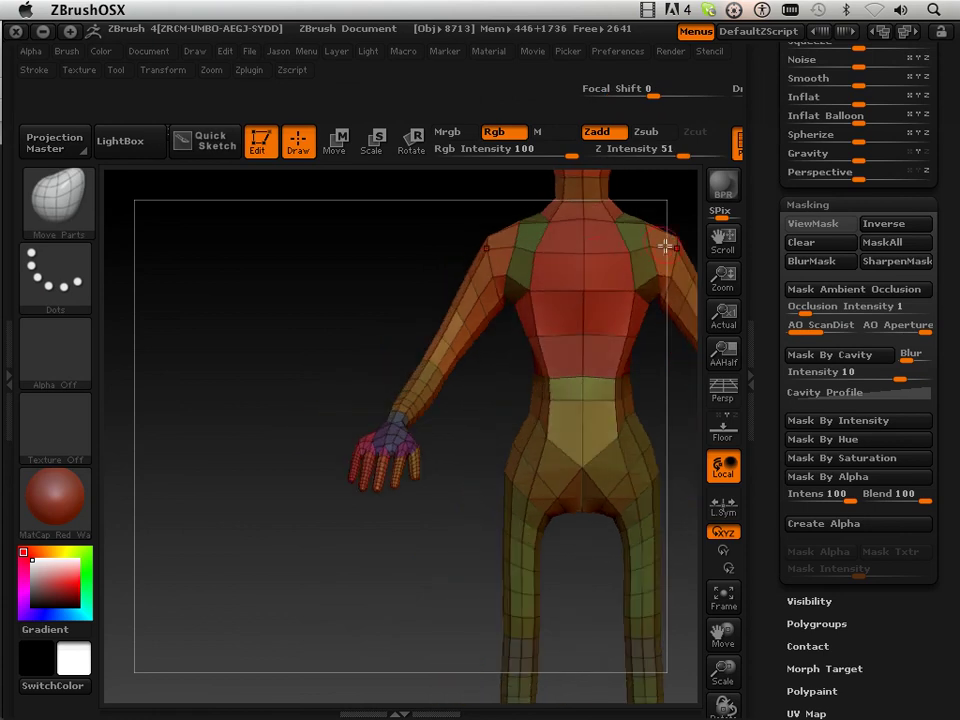
drag(723, 635, 477, 458)
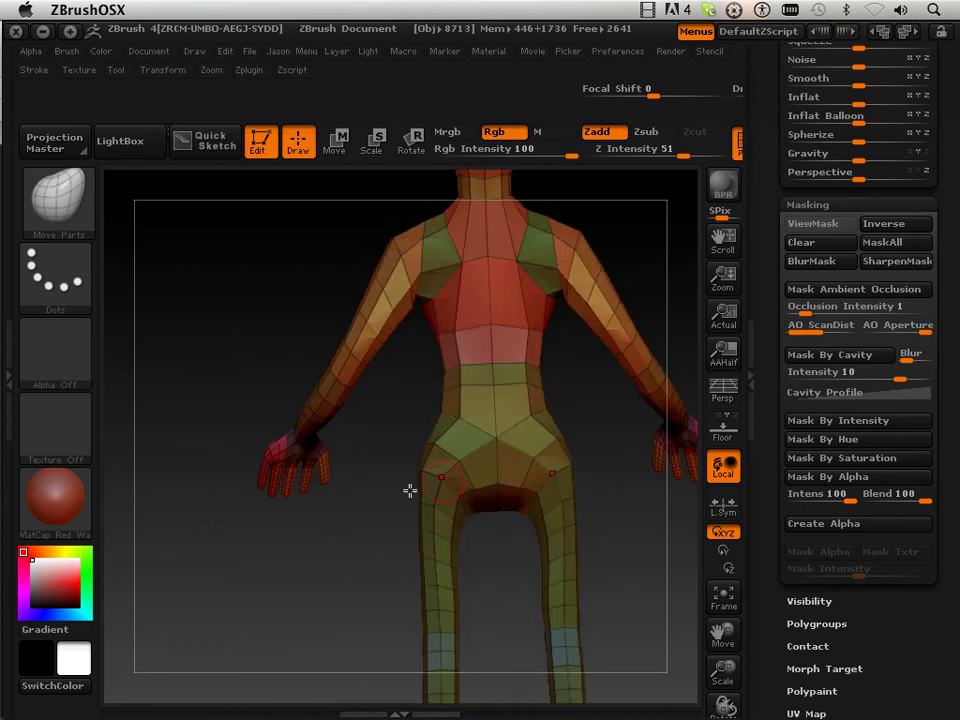
drag(409, 491, 506, 533)
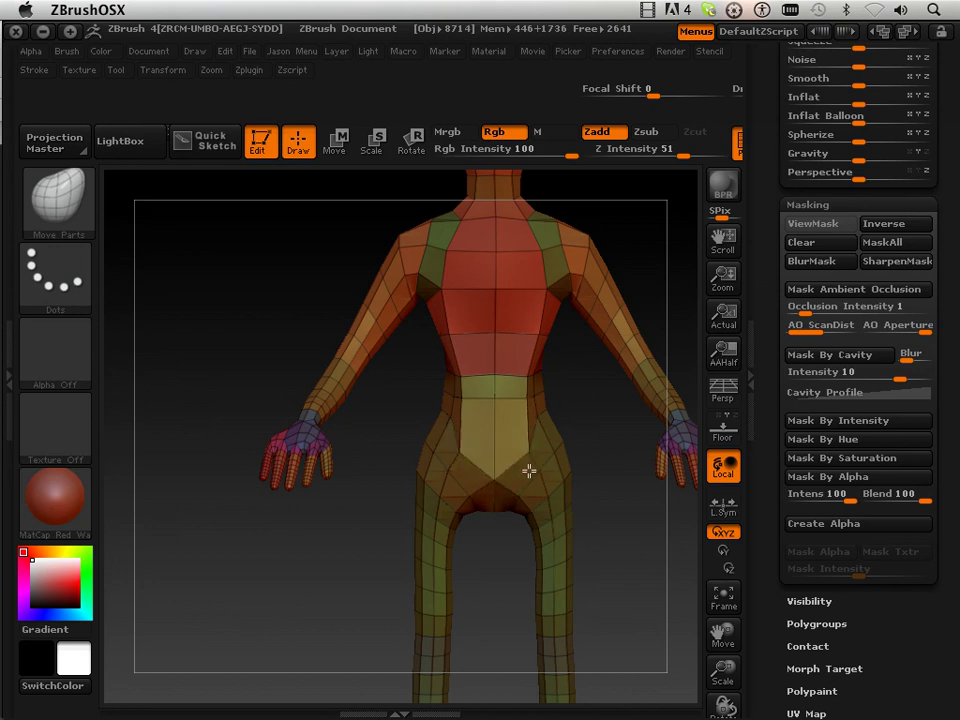
mouse_move(616, 480)
mouse_down()
mouse_move(564, 448)
mouse_move(610, 466)
mouse_up()
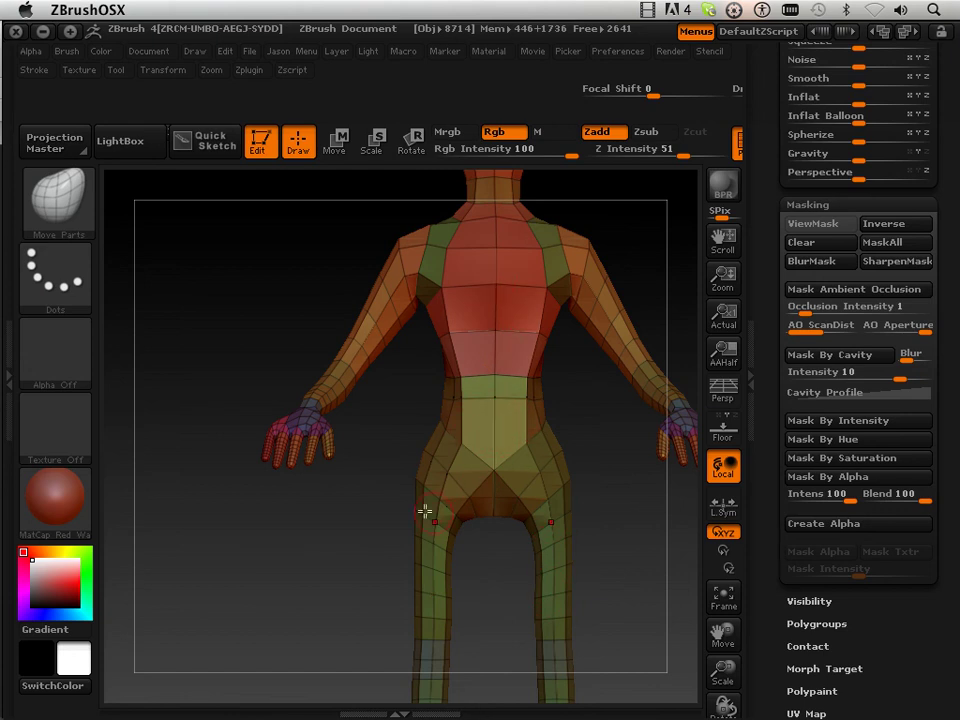
drag(353, 531, 337, 536)
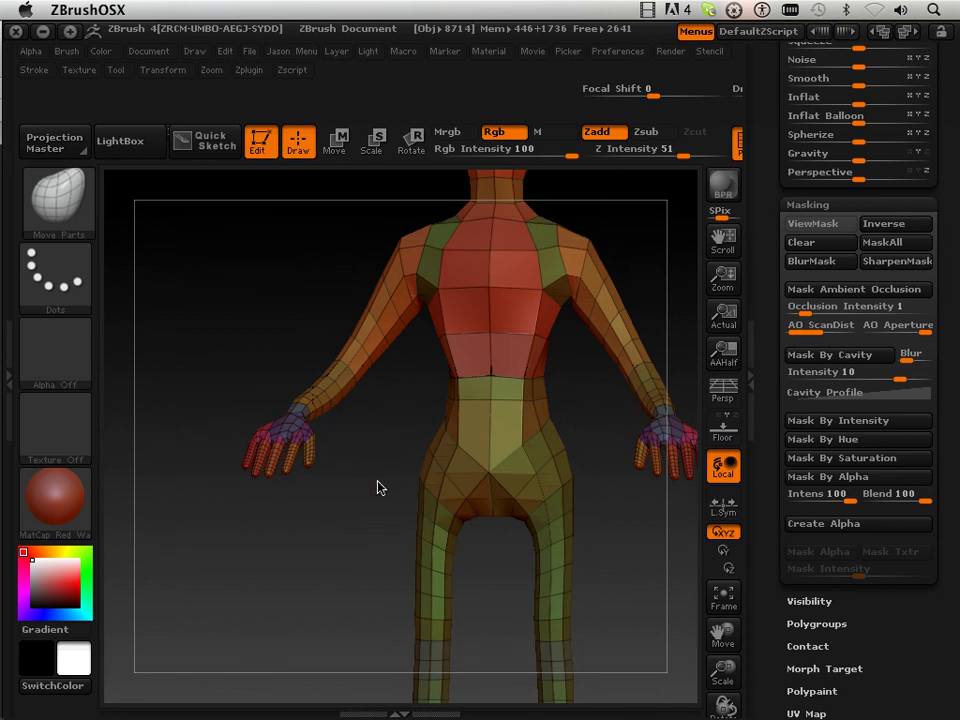
mouse_move(377, 487)
mouse_down()
mouse_move(369, 493)
mouse_move(364, 439)
mouse_up()
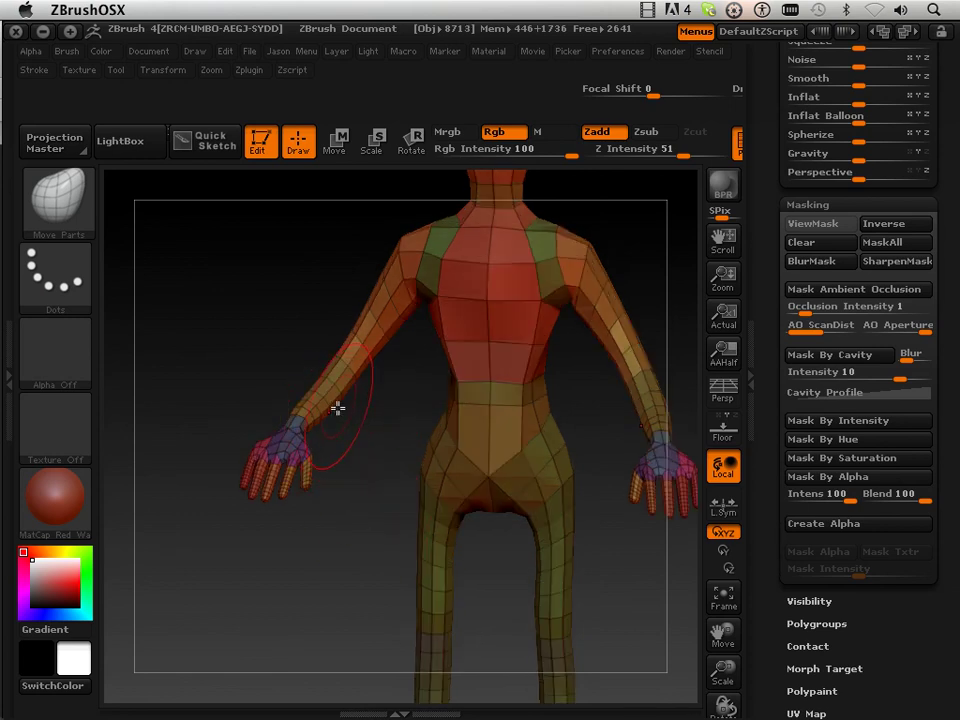
drag(366, 437, 388, 408)
drag(730, 677, 706, 635)
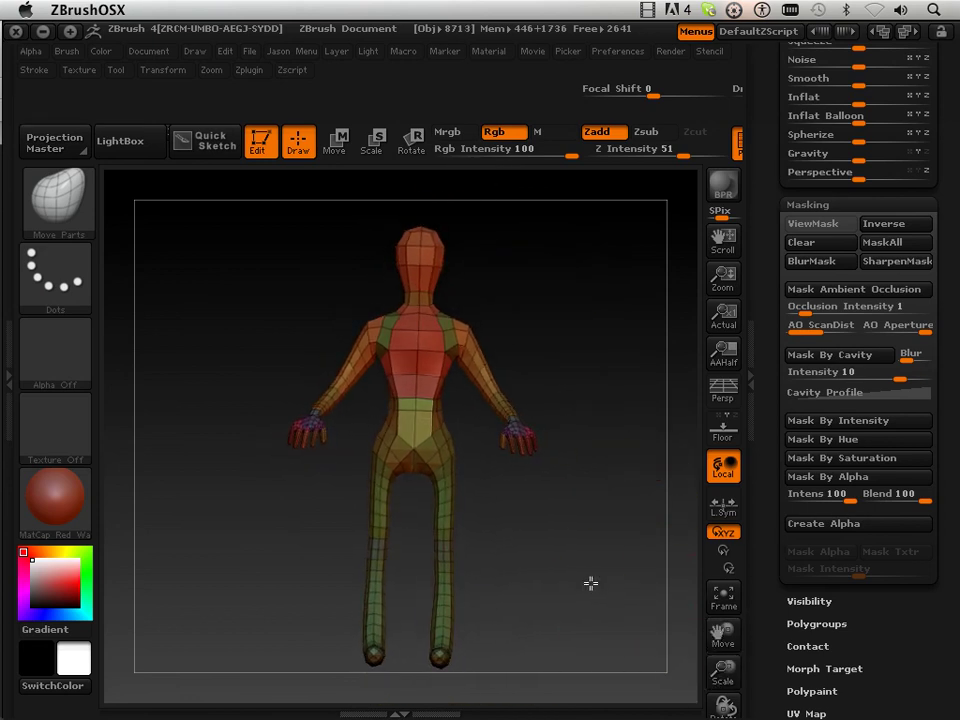
drag(591, 584, 591, 561)
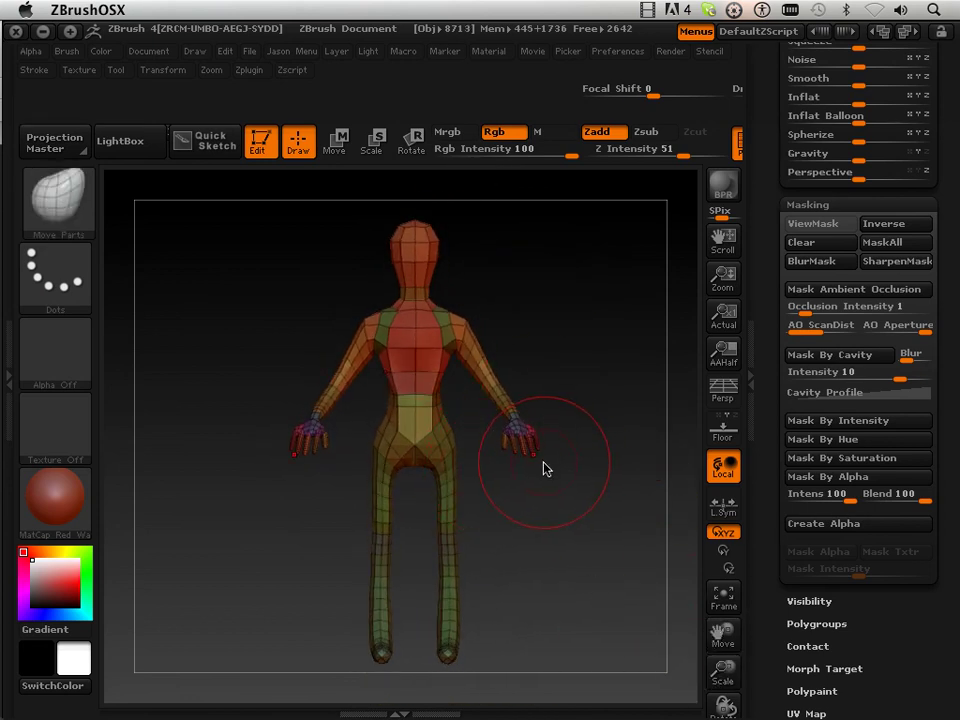